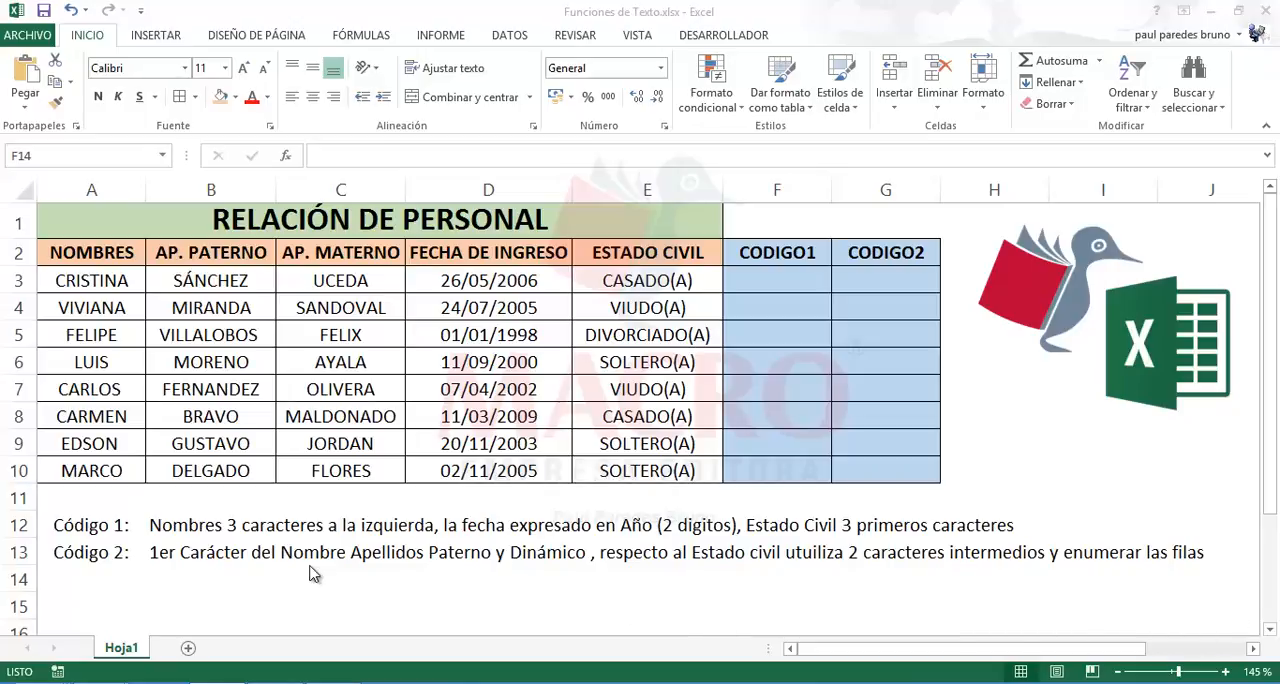
Step: Examine the first names, both surname columns and the FECHA DE INGRESO dates in rows 3 to 10 of the staff table
{"action": "left_click", "coordinate": [312, 573]}
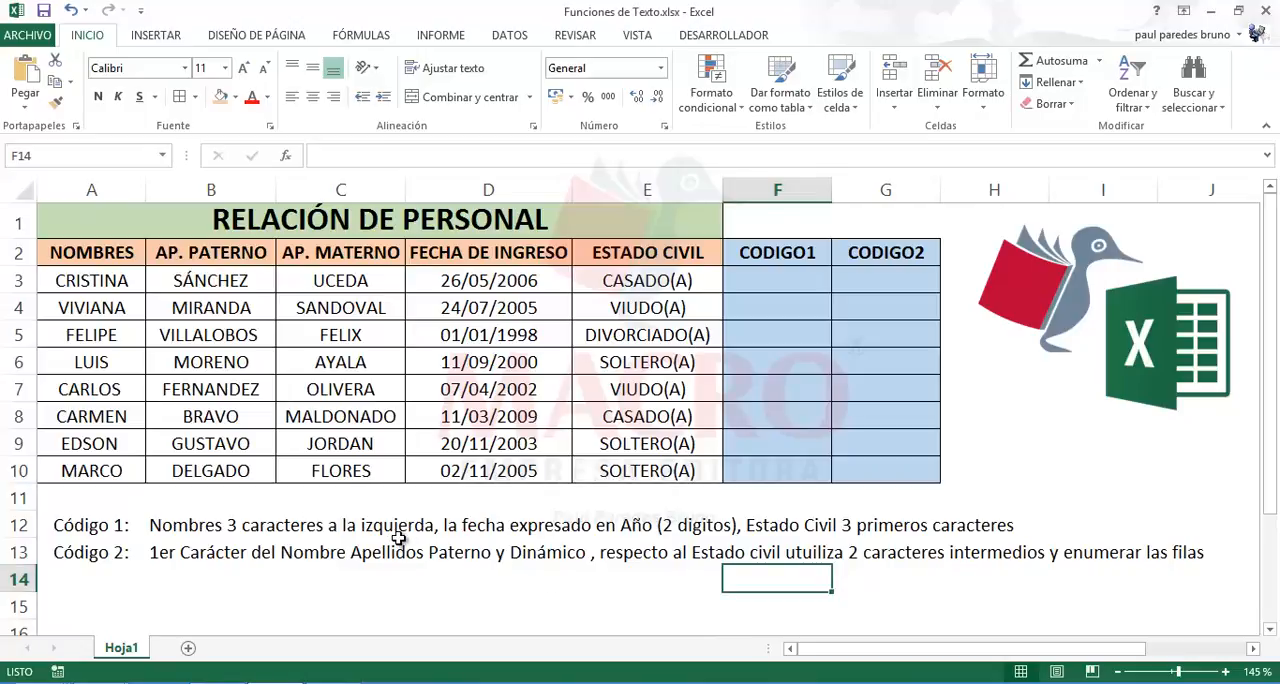
{"action": "left_click", "coordinate": [97, 285]}
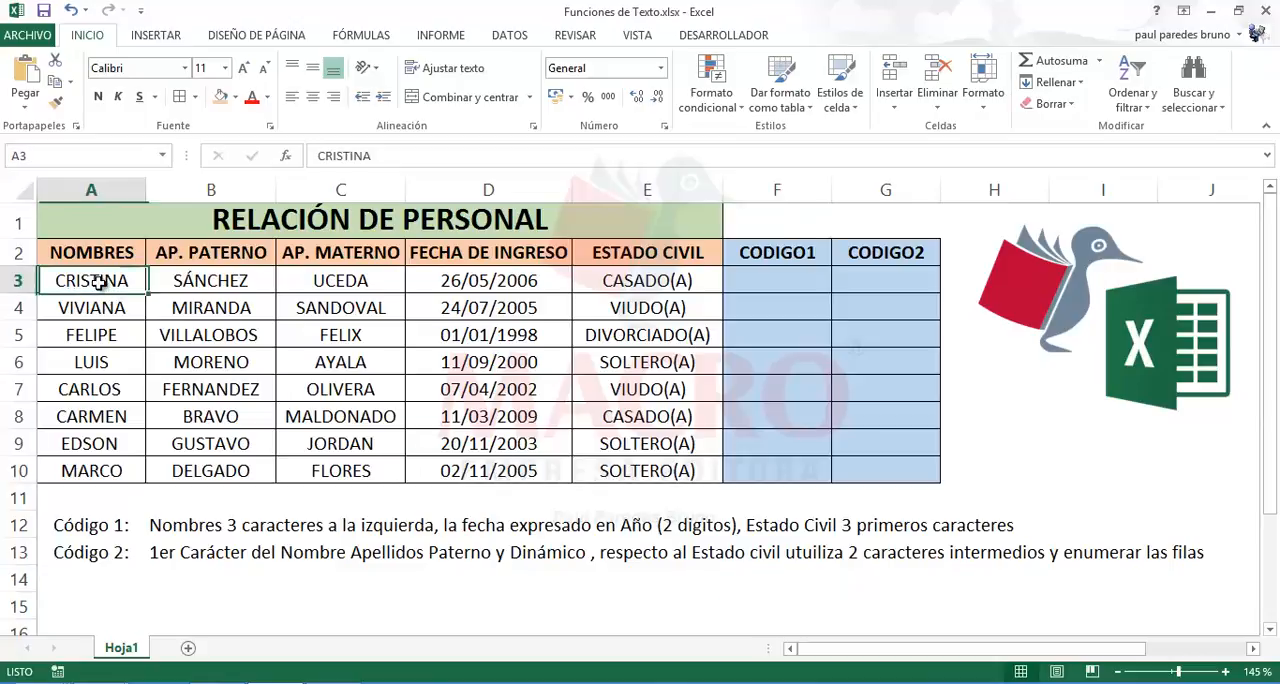
{"action": "left_click_drag", "start_coordinate": [105, 285], "coordinate": [102, 469]}
{"action": "left_click_drag", "start_coordinate": [212, 280], "coordinate": [218, 461]}
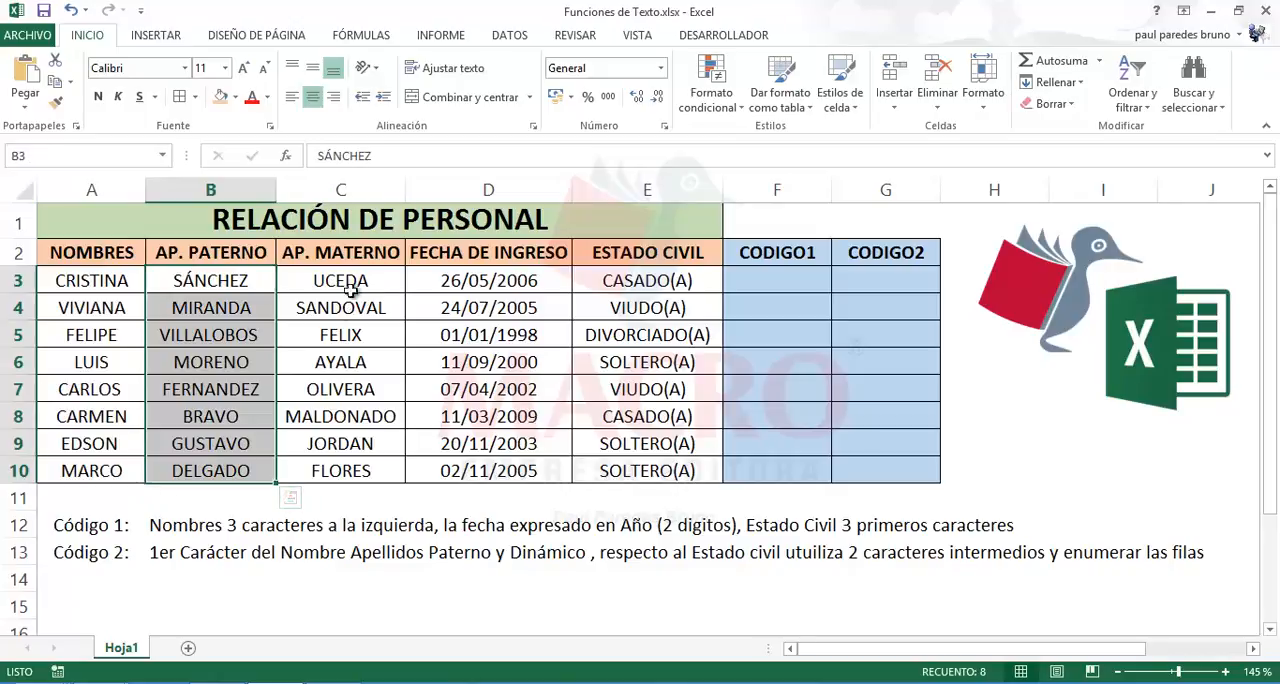
{"action": "left_click_drag", "start_coordinate": [350, 288], "coordinate": [340, 470]}
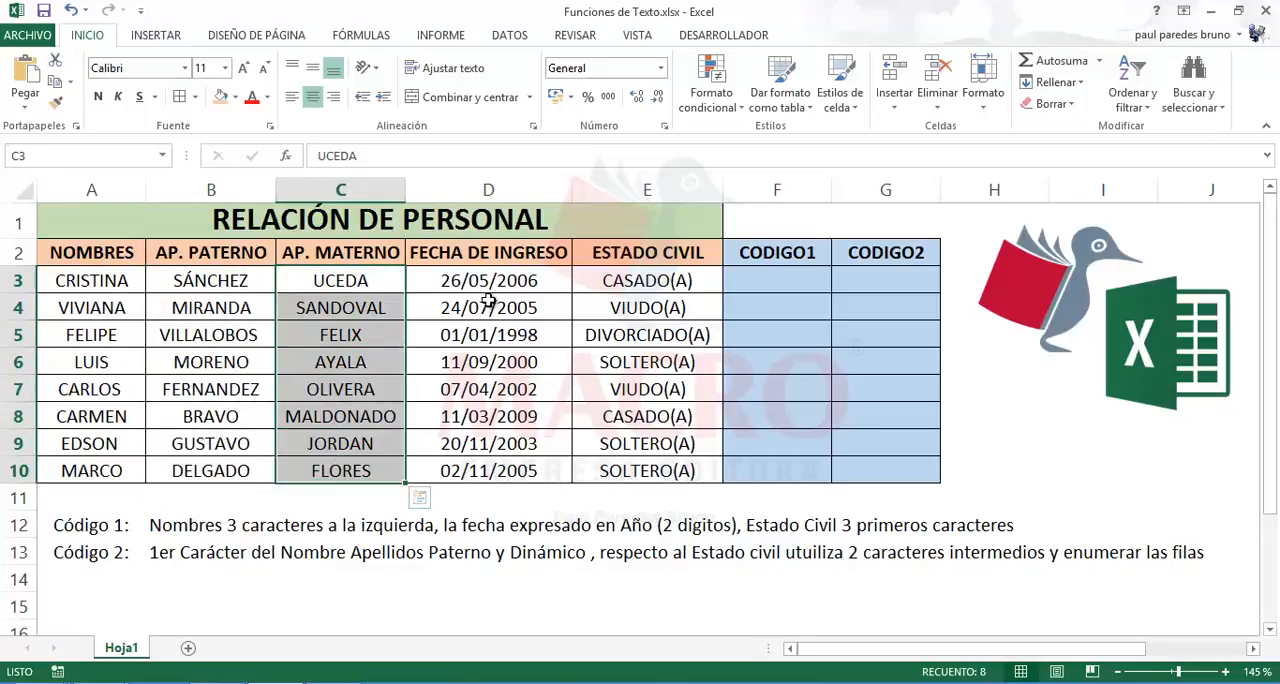
{"action": "left_click_drag", "start_coordinate": [490, 283], "coordinate": [500, 466]}
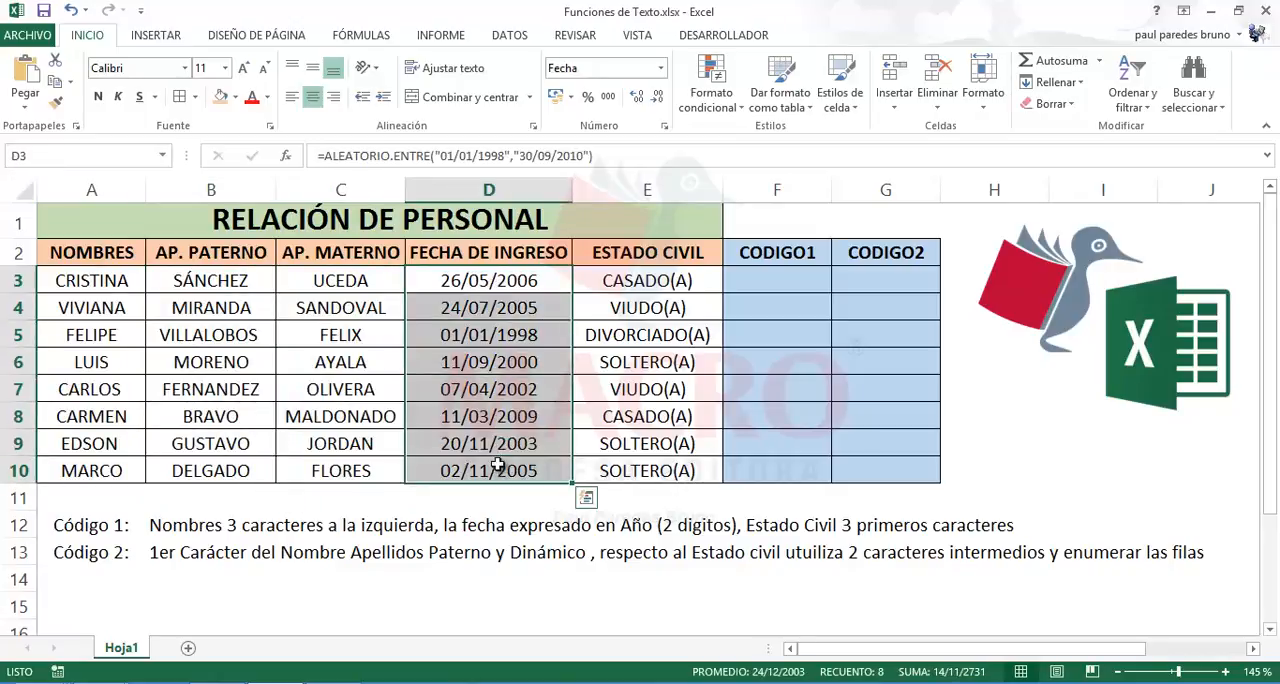
{"action": "left_click", "coordinate": [484, 335]}
{"action": "left_click", "coordinate": [452, 316]}
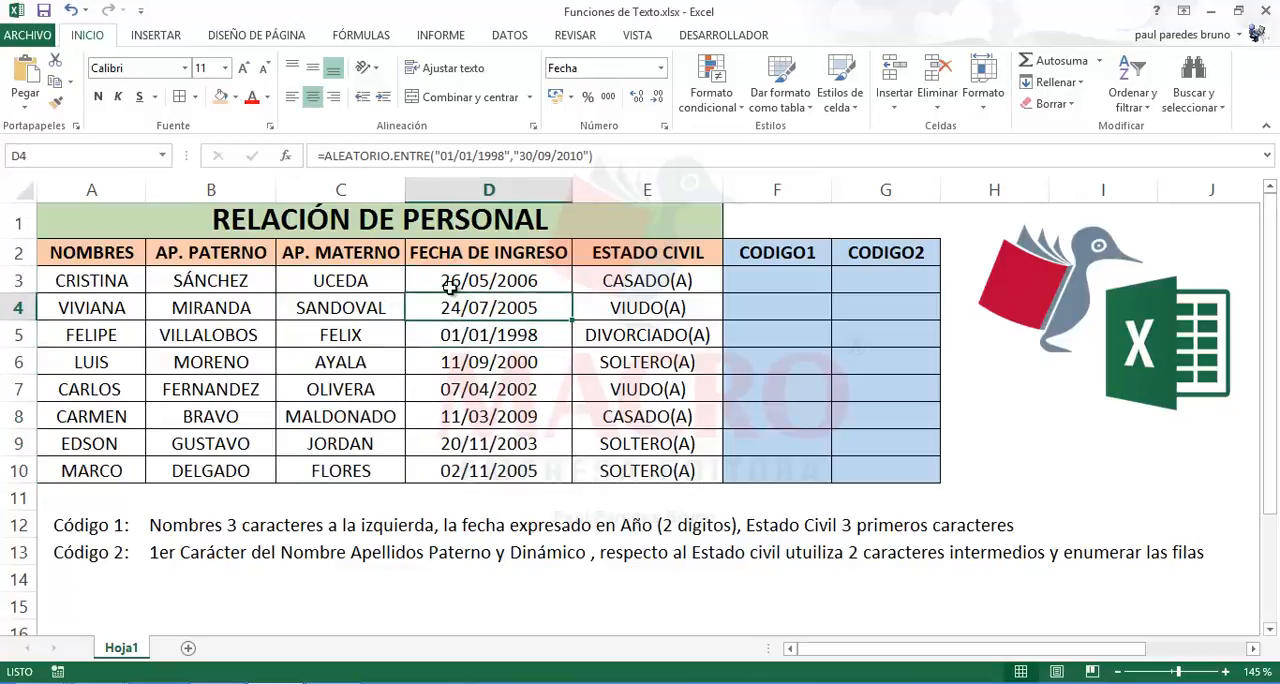
{"action": "left_click", "coordinate": [449, 287]}
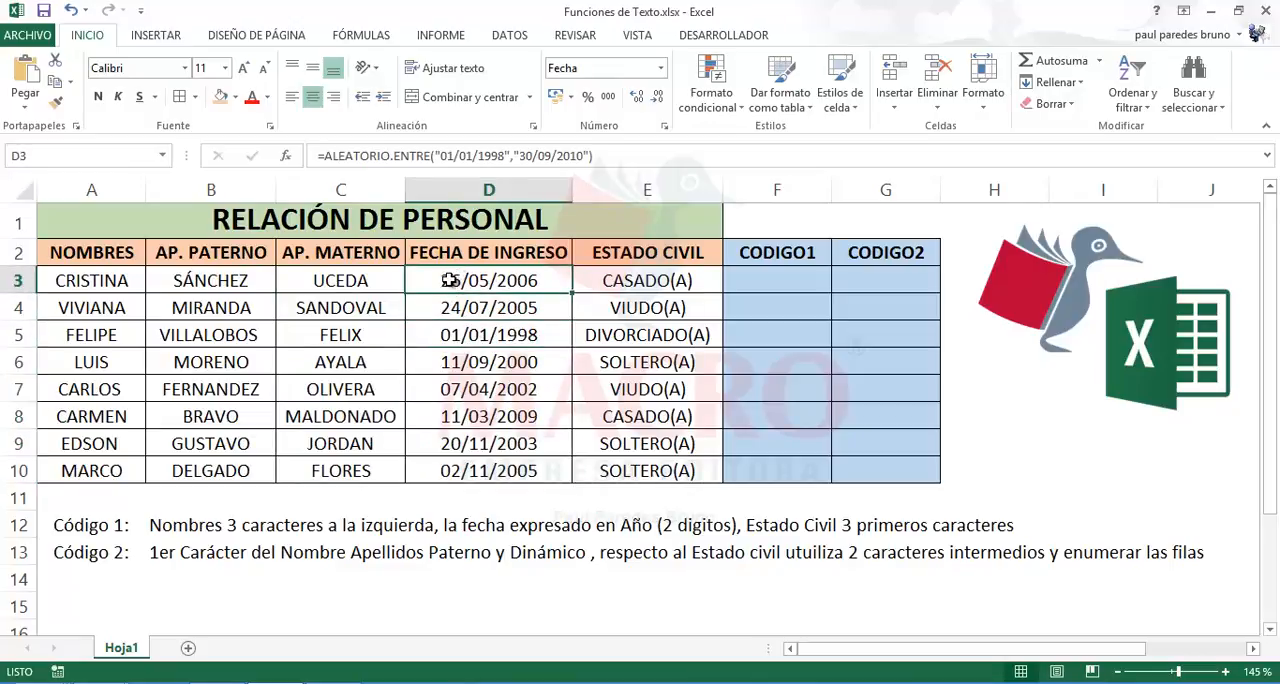
{"action": "left_click_drag", "start_coordinate": [458, 277], "coordinate": [461, 468]}
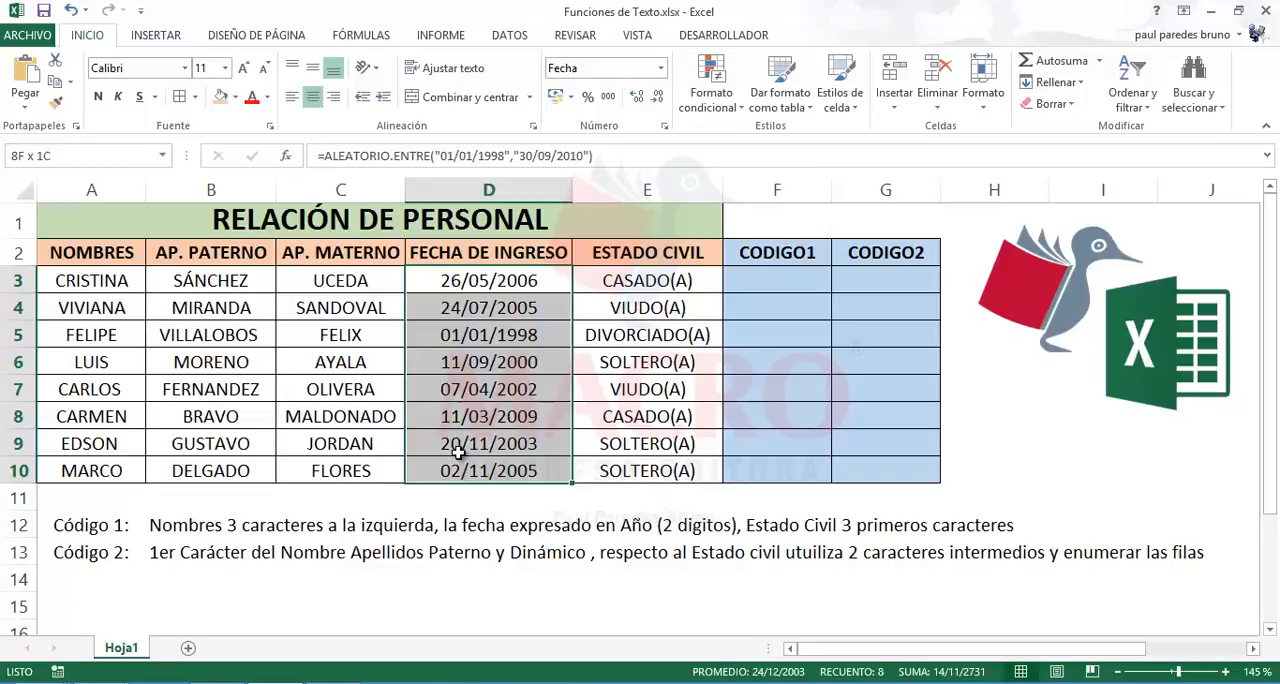
Step: Change the formula in D3 to =ALEATORIO.ENTRE("01/01/1995","10/02/2013")
{"action": "double_click", "coordinate": [441, 281]}
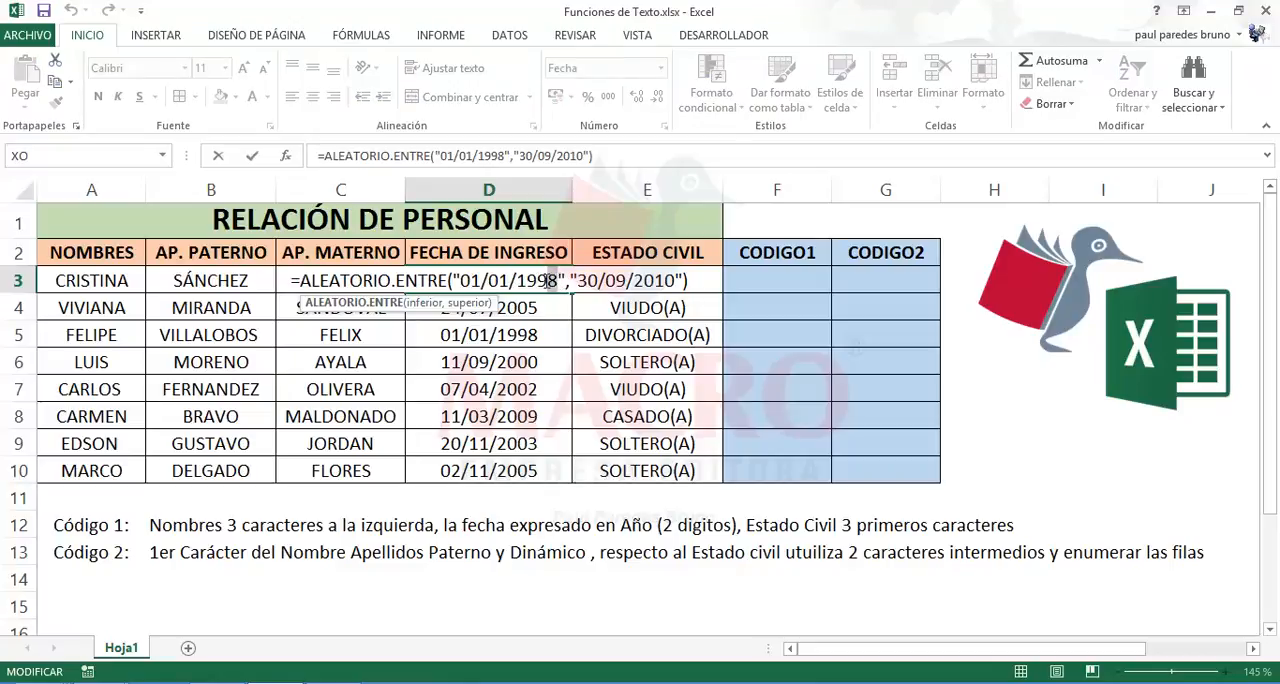
{"action": "left_click_drag", "start_coordinate": [547, 281], "coordinate": [540, 284]}
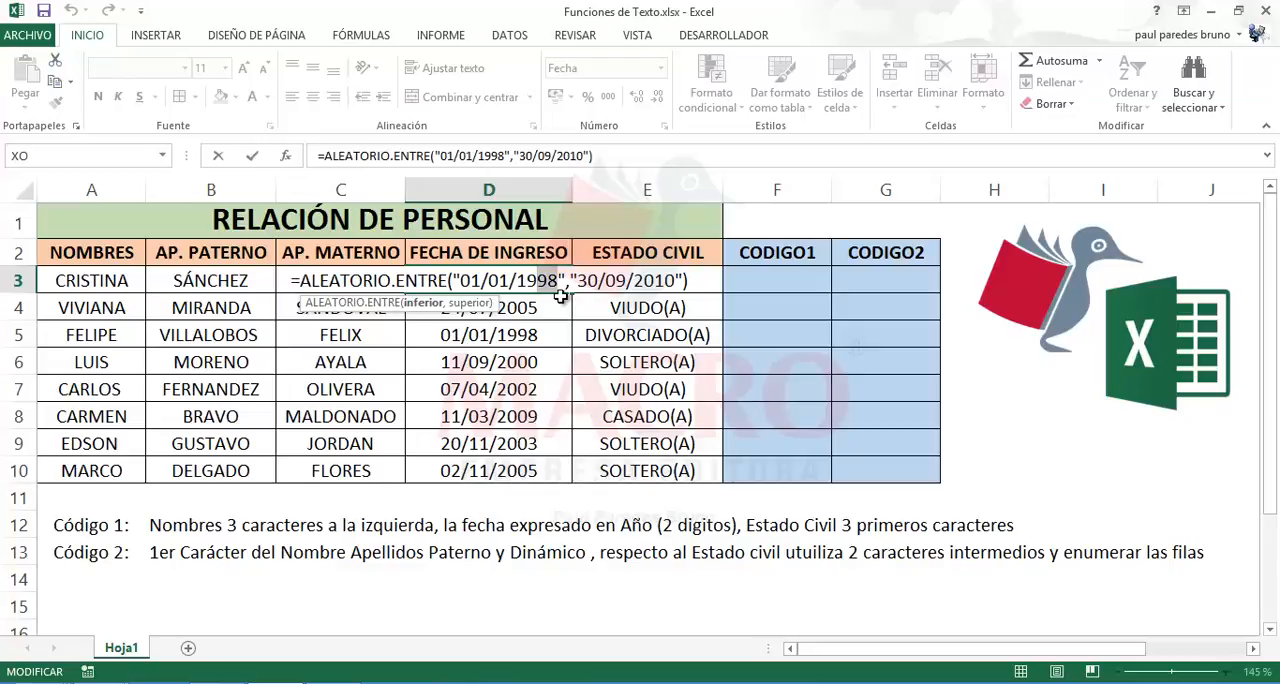
{"action": "type", "text": "5"}
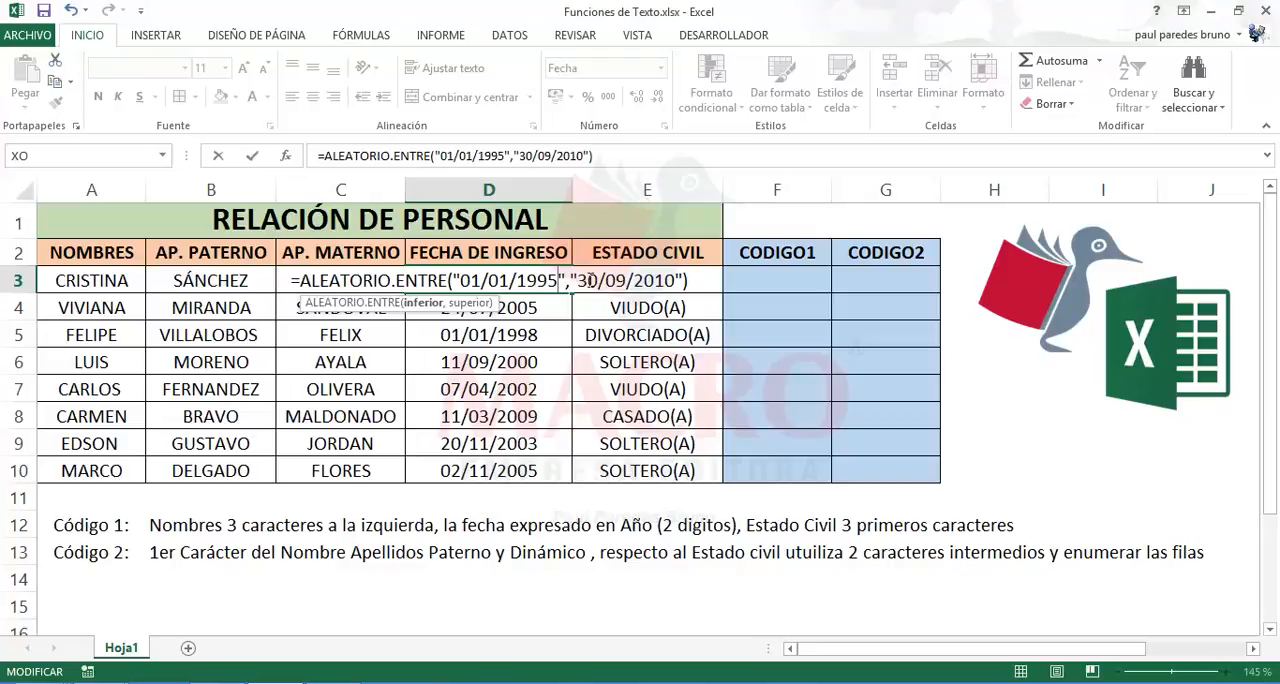
{"action": "left_click_drag", "start_coordinate": [613, 284], "coordinate": [676, 284]}
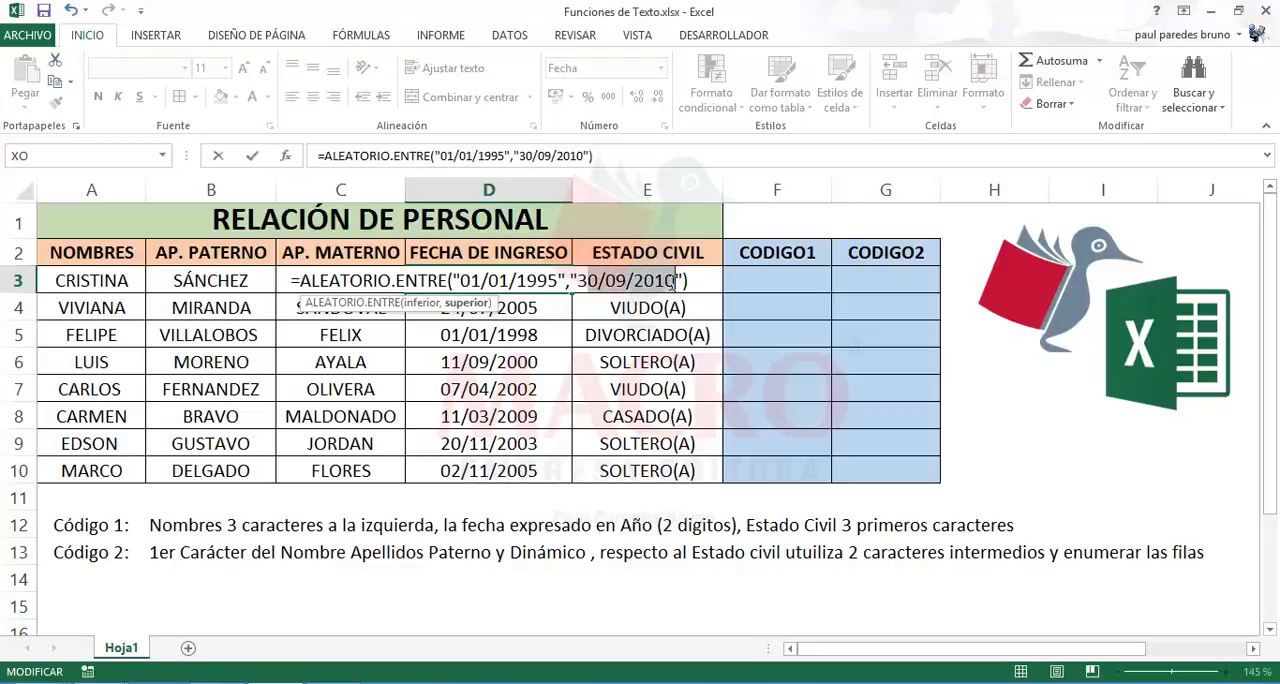
{"action": "key", "text": "BackSpace"}
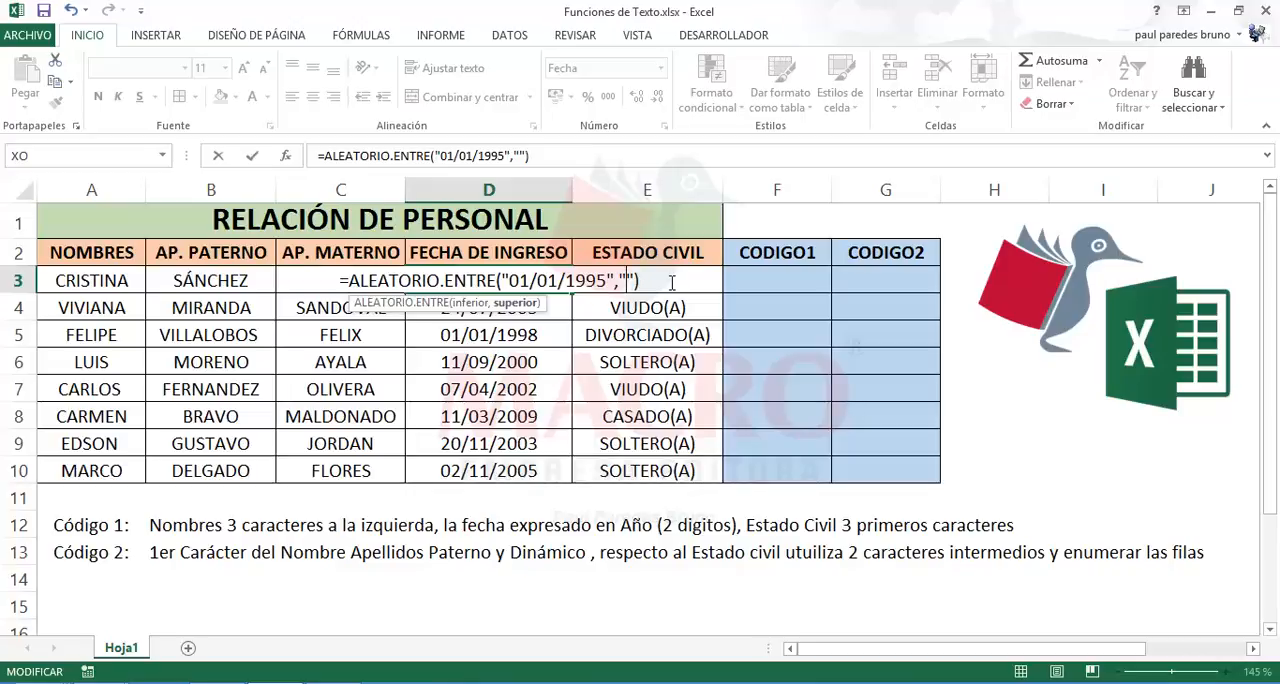
{"action": "type", "text": "10"}
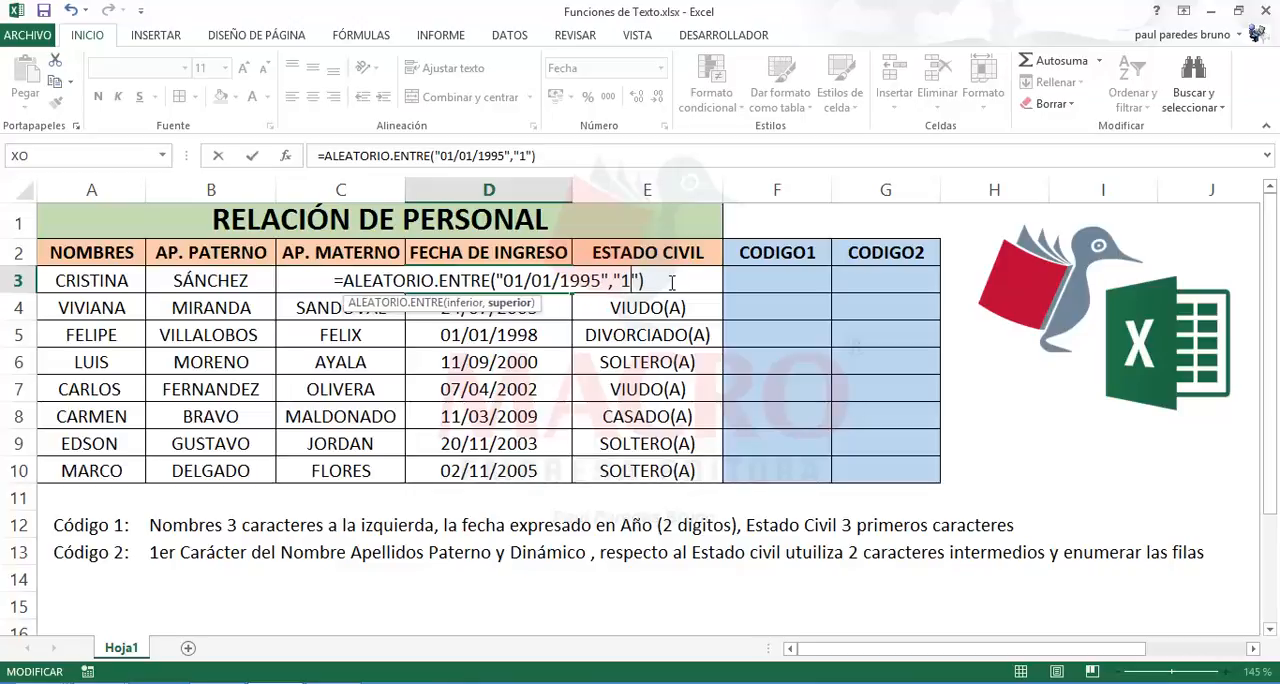
{"action": "type", "text": "/"}
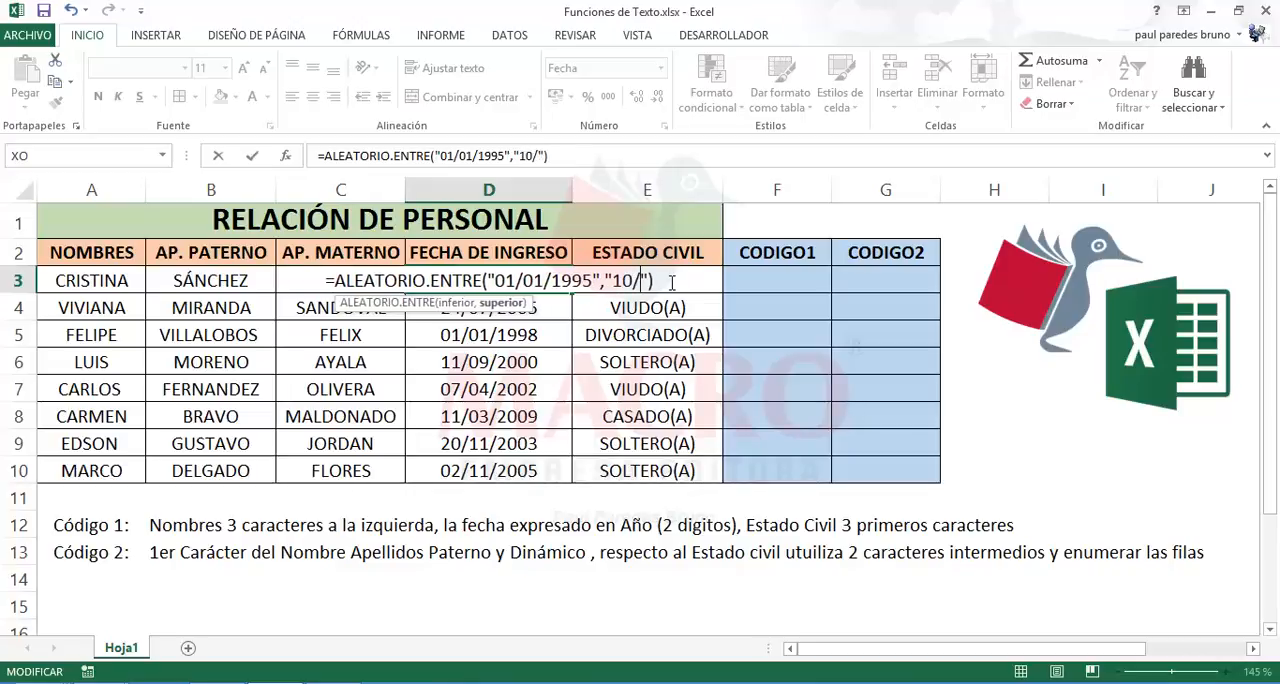
{"action": "type", "text": "02/"}
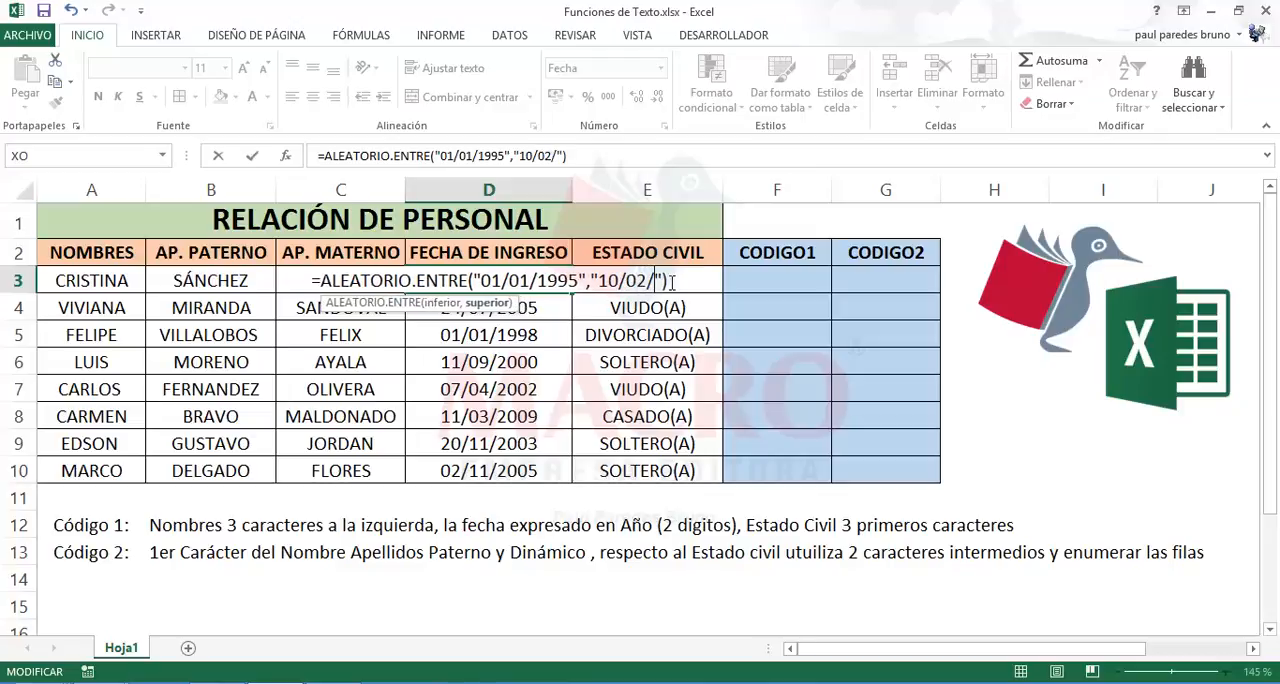
{"action": "type", "text": "2013"}
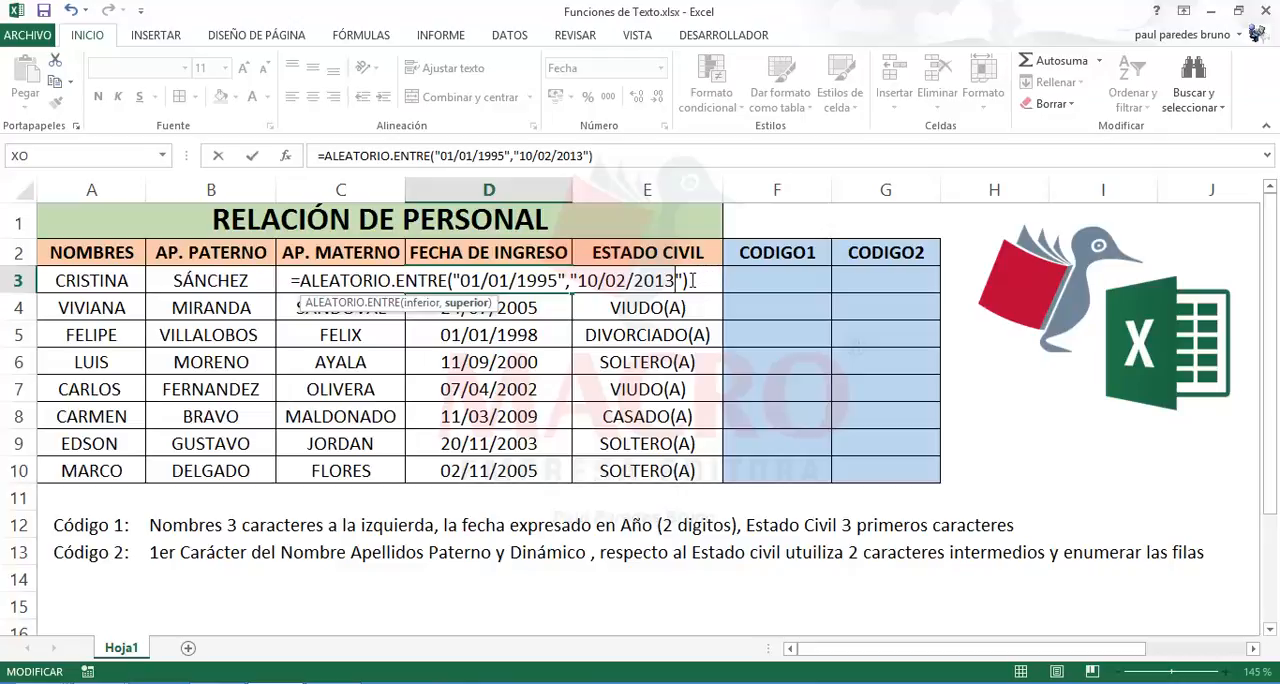
{"action": "key", "text": "Return"}
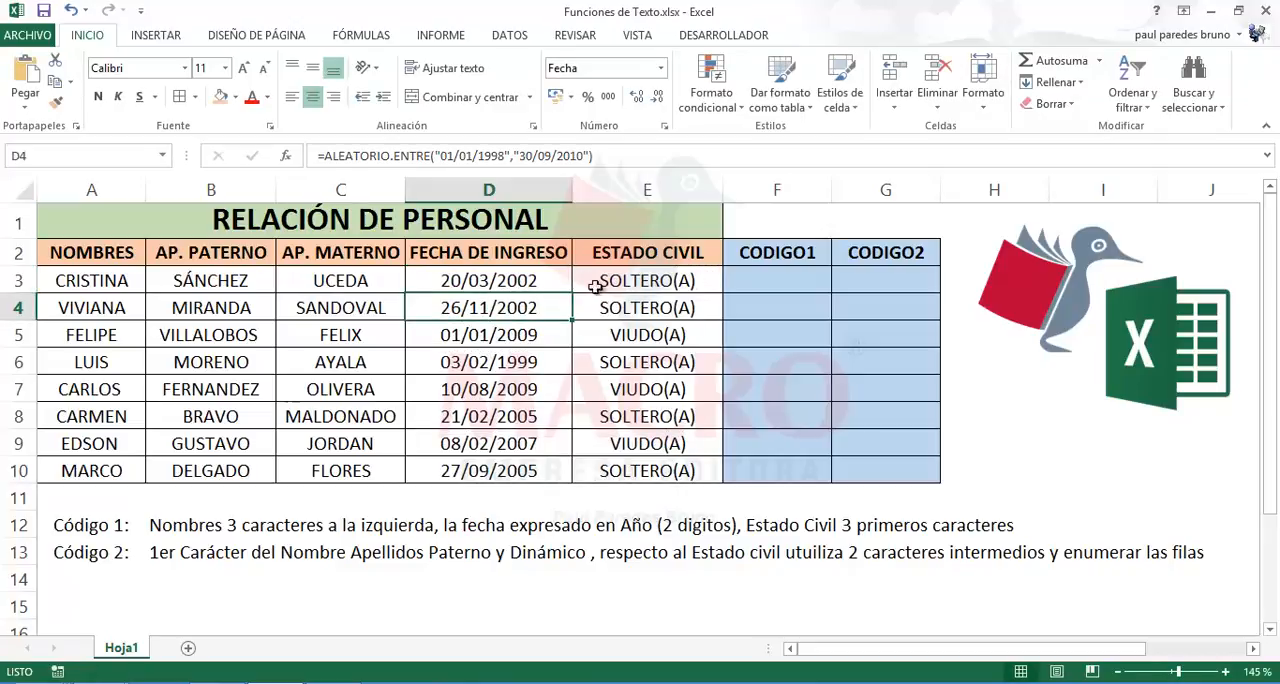
Step: Fill the random date formula from D3 down to D10 and check the formula in D3
{"action": "left_click", "coordinate": [549, 283]}
{"action": "left_click_drag", "start_coordinate": [573, 296], "coordinate": [563, 481]}
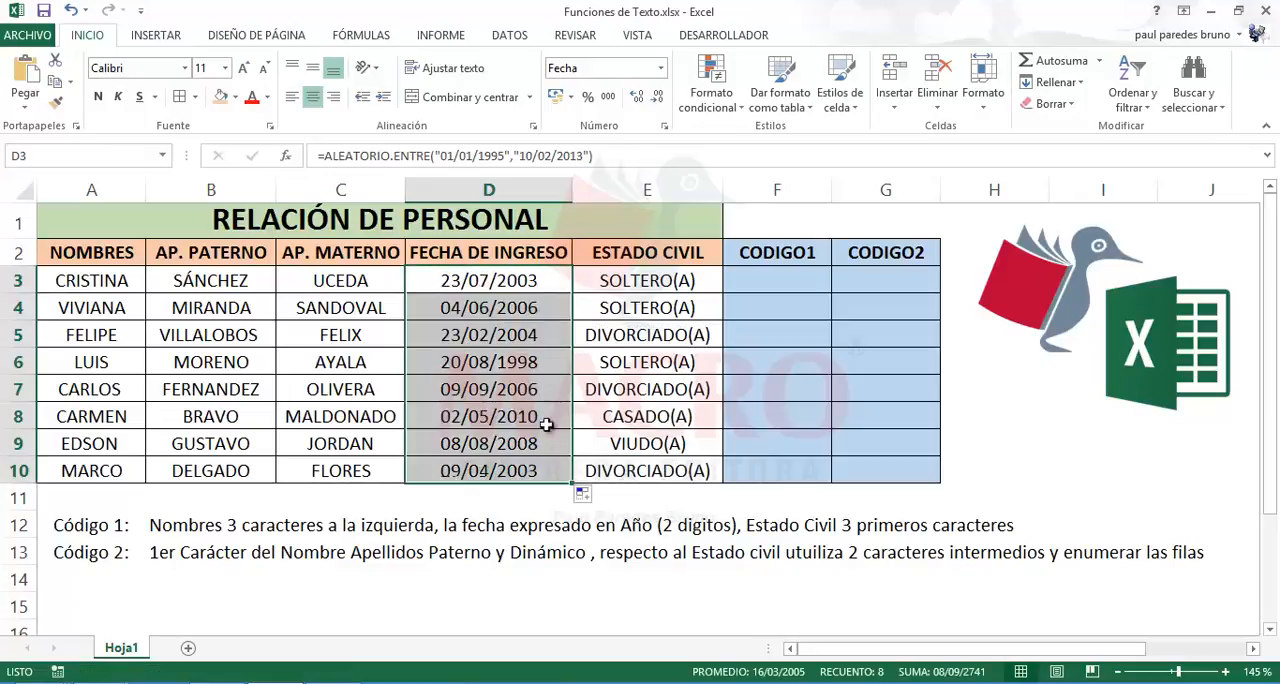
{"action": "left_click", "coordinate": [520, 310]}
{"action": "double_click", "coordinate": [481, 281]}
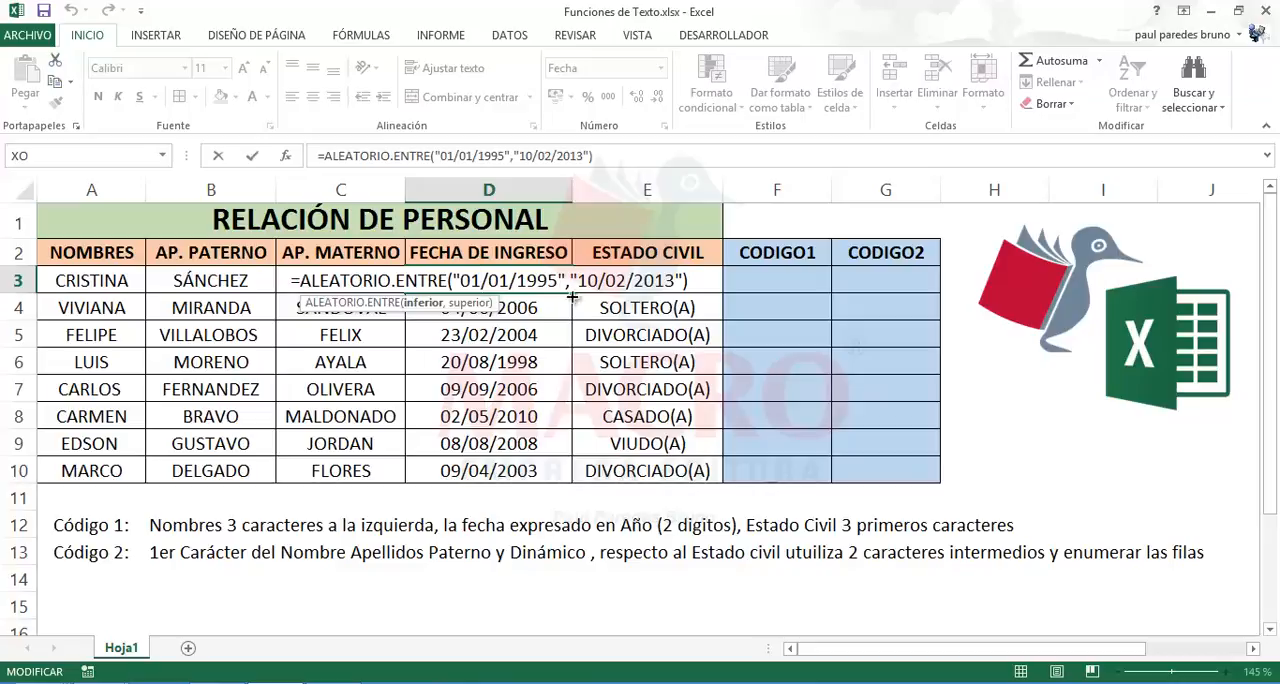
{"action": "key", "text": "Return"}
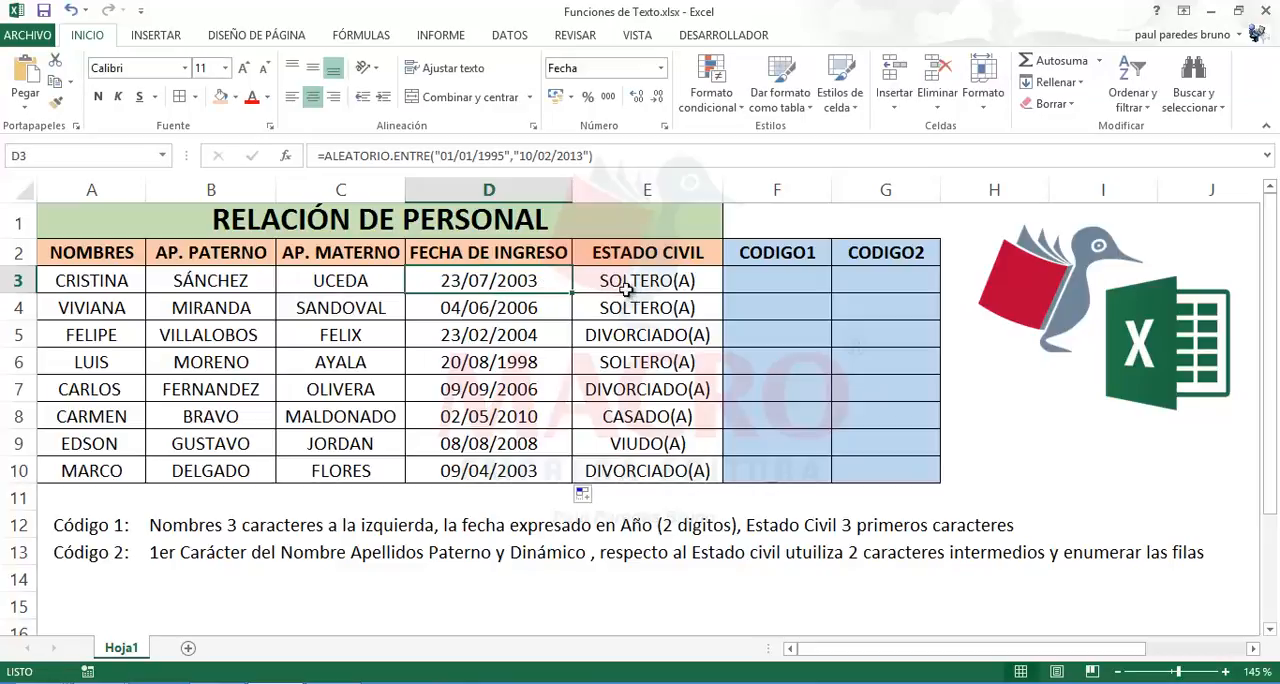
Step: Review the ELEGIR formula in E3 and fill it down the ESTADO CIVIL column to E10
{"action": "left_click", "coordinate": [633, 281]}
{"action": "left_click", "coordinate": [642, 331]}
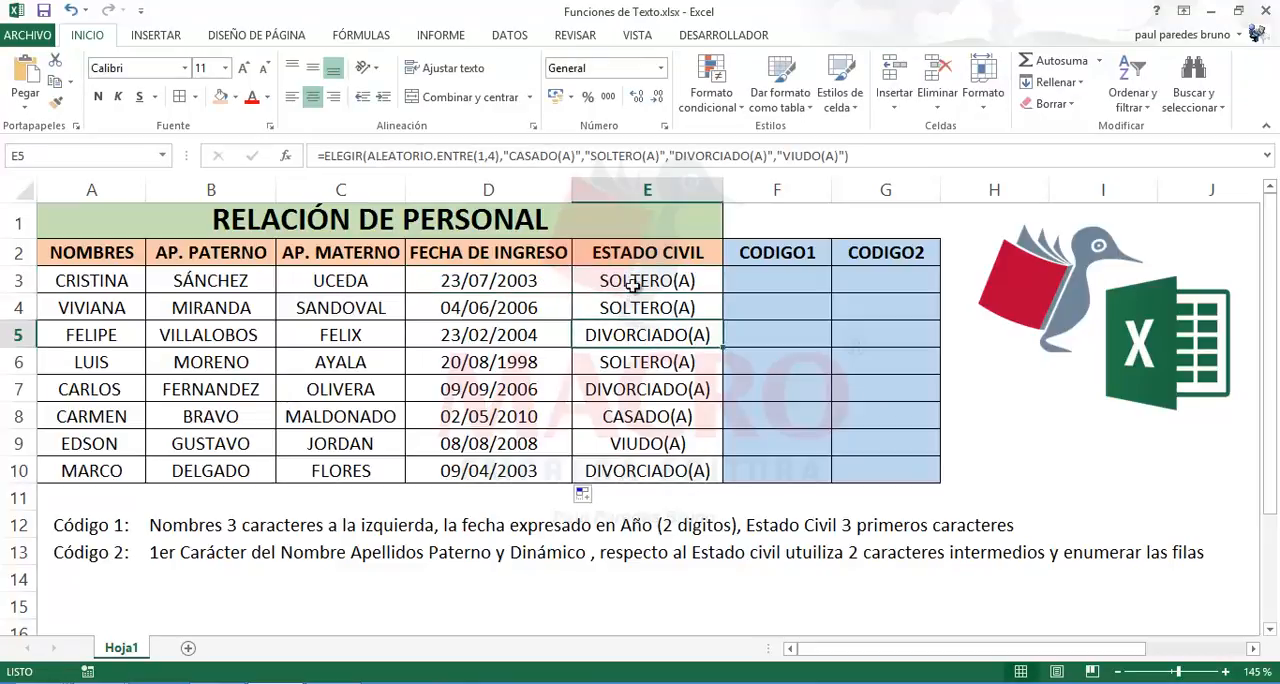
{"action": "left_click", "coordinate": [632, 282]}
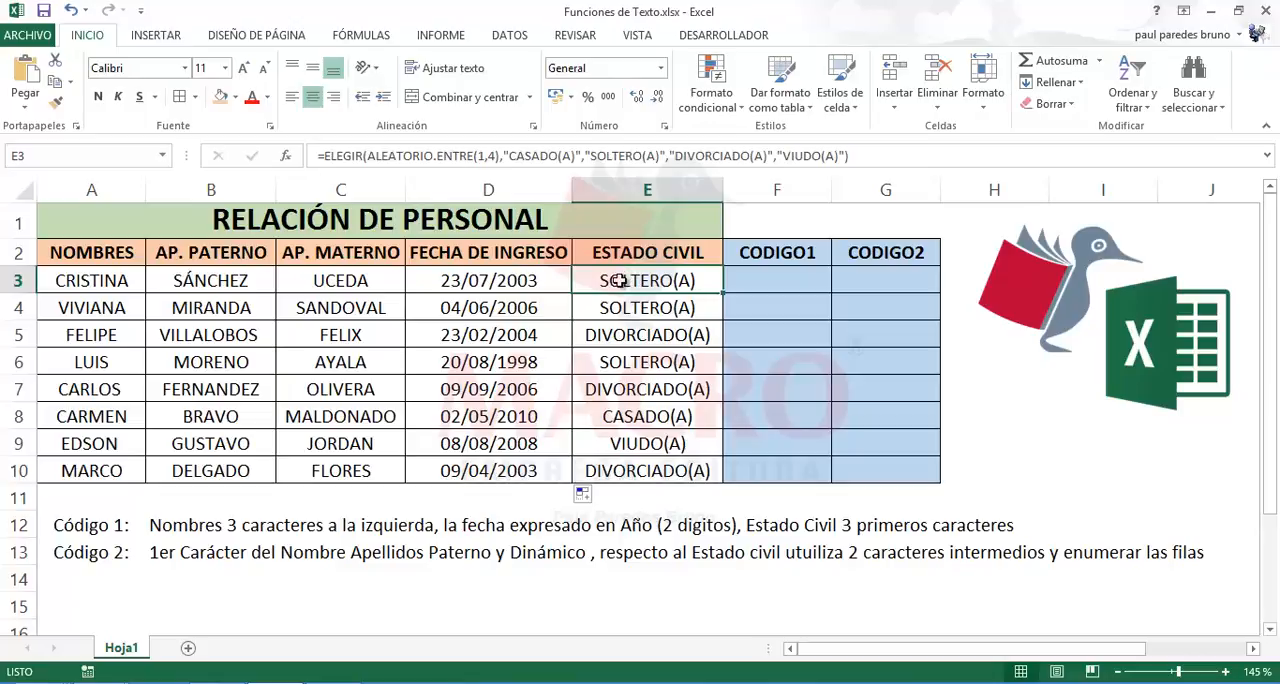
{"action": "double_click", "coordinate": [622, 276]}
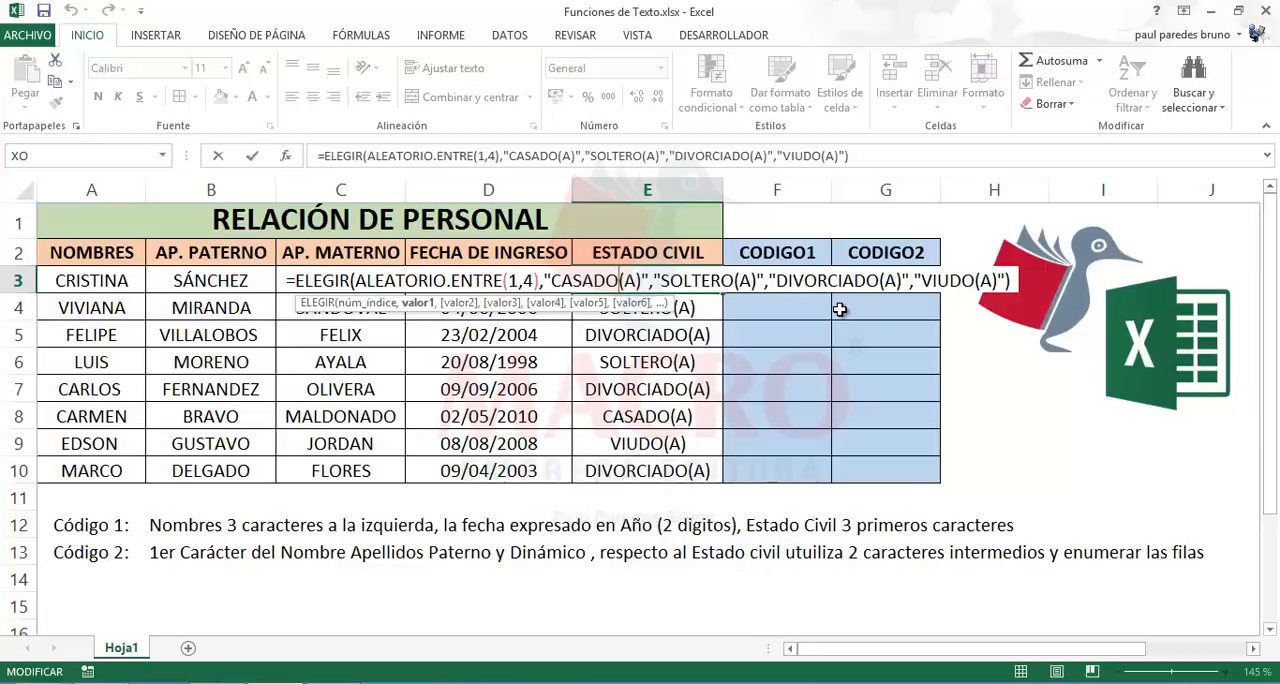
{"action": "key", "text": "ctrl+Return"}
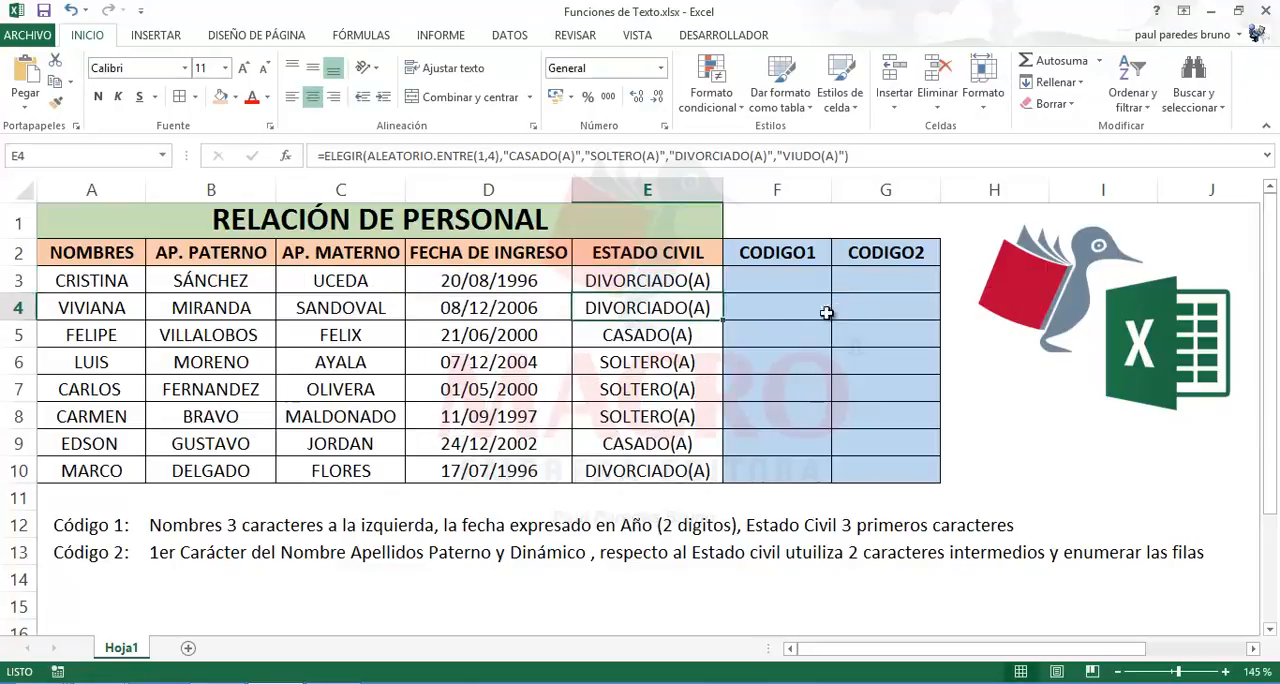
{"action": "left_click_drag", "start_coordinate": [723, 291], "coordinate": [690, 478]}
Step: Compare the formulas behind the FECHA DE INGRESO and ESTADO CIVIL columns in rows 3 and 4
{"action": "left_click", "coordinate": [517, 303]}
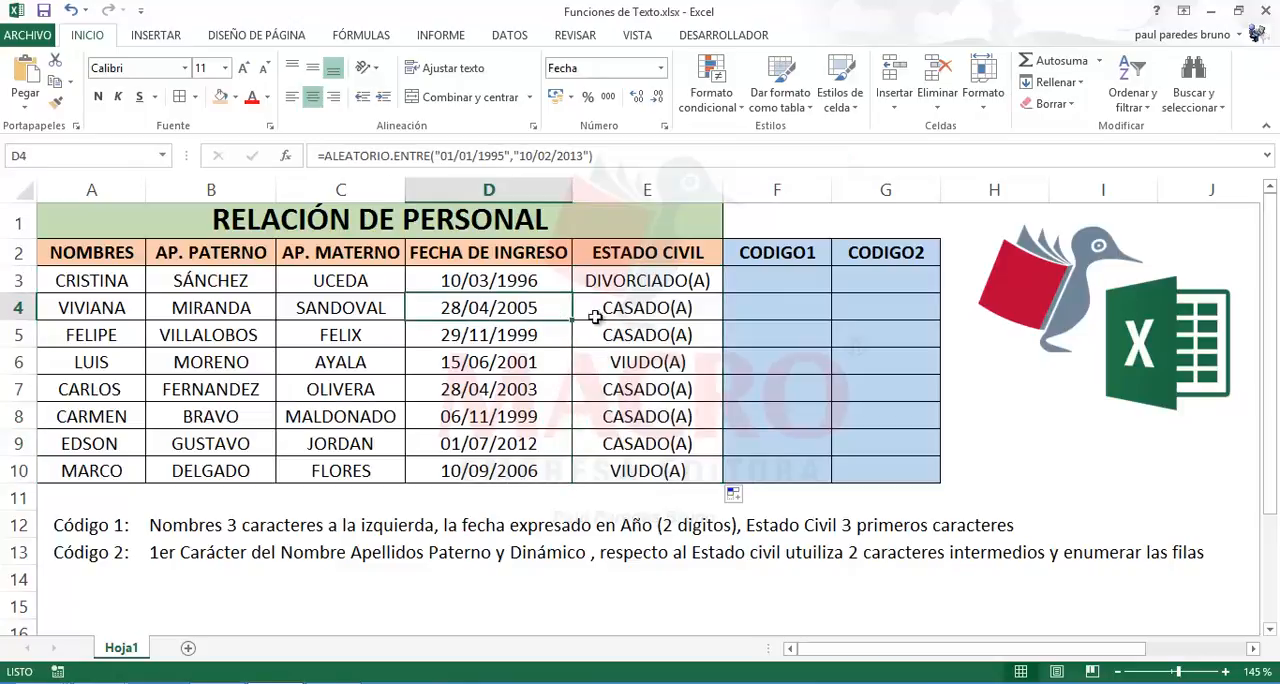
{"action": "left_click", "coordinate": [622, 316]}
{"action": "left_click", "coordinate": [527, 287]}
{"action": "left_click", "coordinate": [590, 282]}
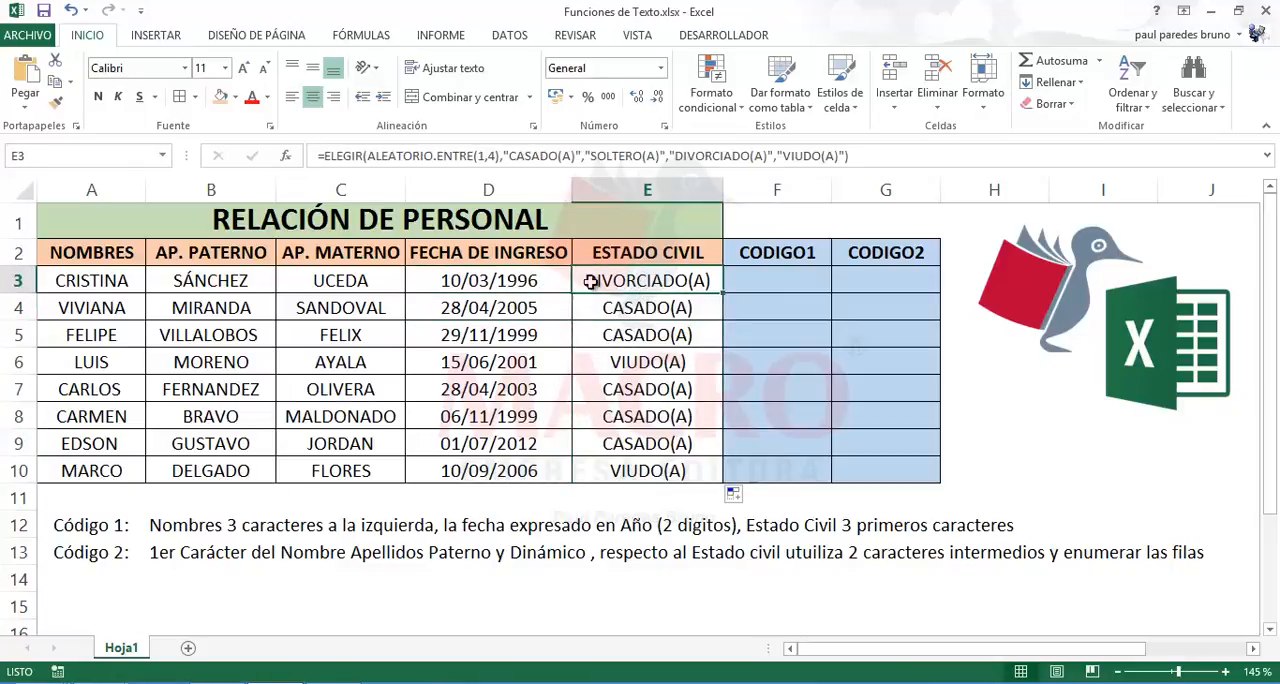
{"action": "left_click", "coordinate": [552, 284]}
{"action": "left_click", "coordinate": [588, 282]}
{"action": "left_click", "coordinate": [556, 287]}
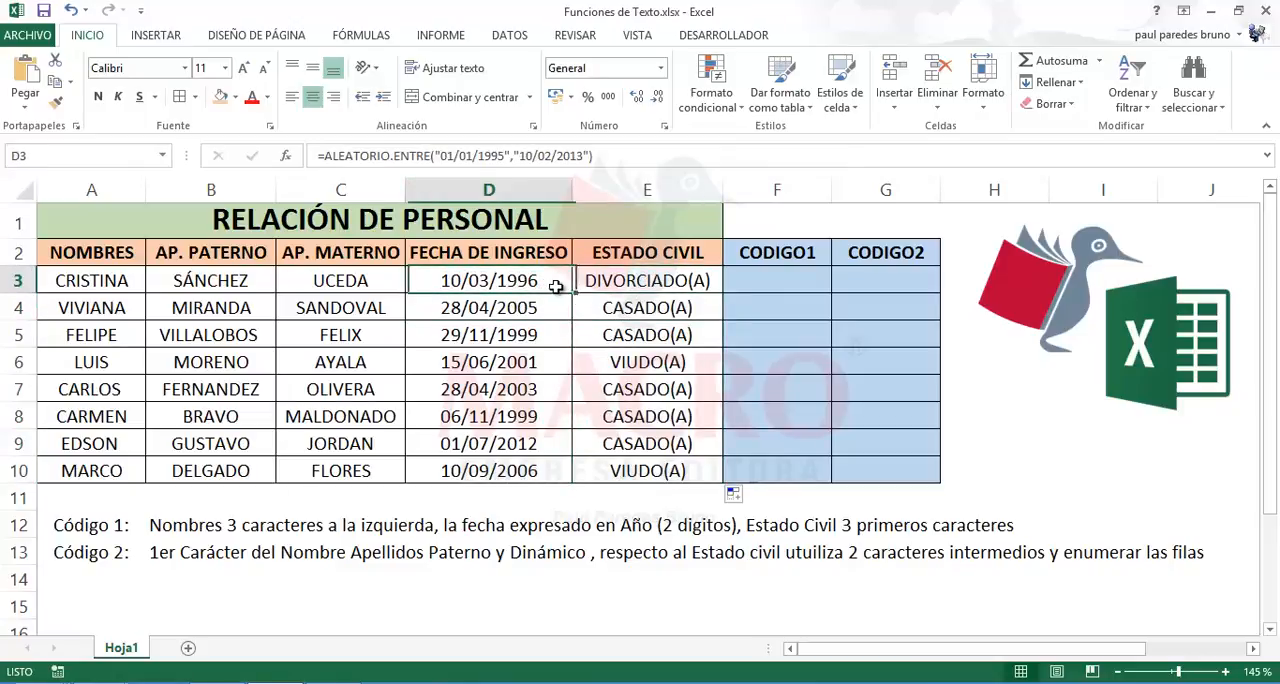
{"action": "left_click", "coordinate": [657, 283]}
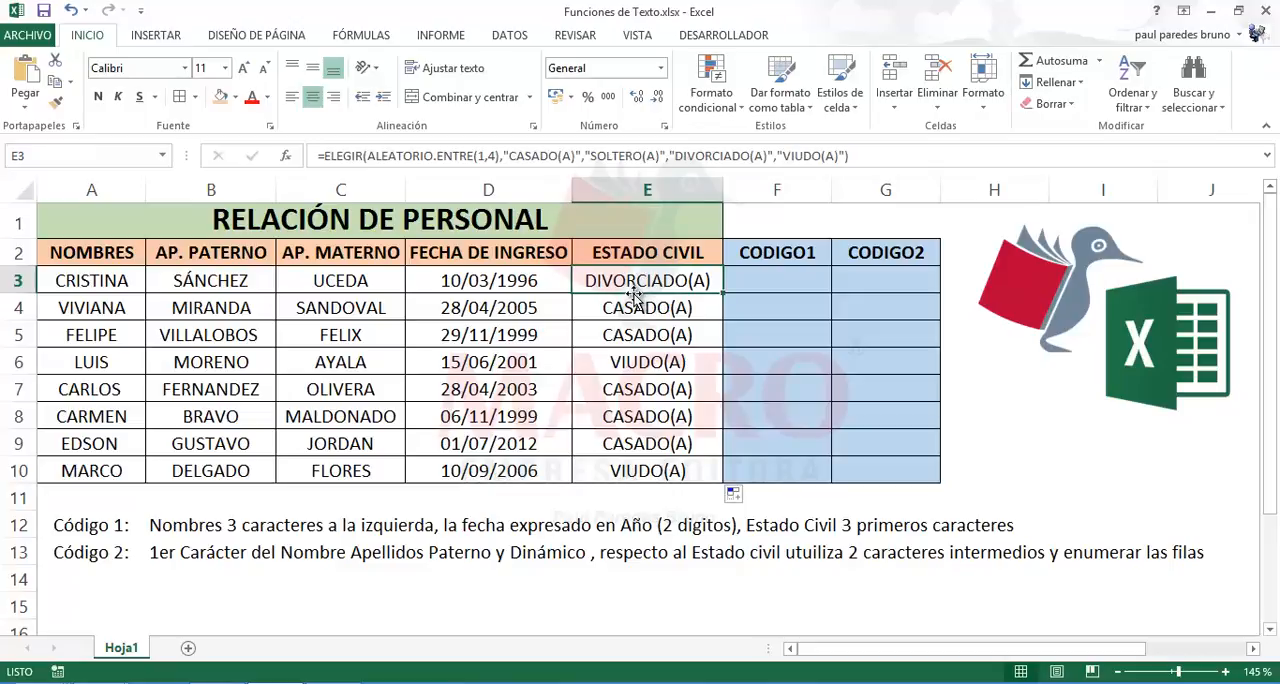
Step: Recalculate the whole workbook once and the active sheet three times to regenerate the random dates and marital statuses
{"action": "left_click", "coordinate": [378, 42]}
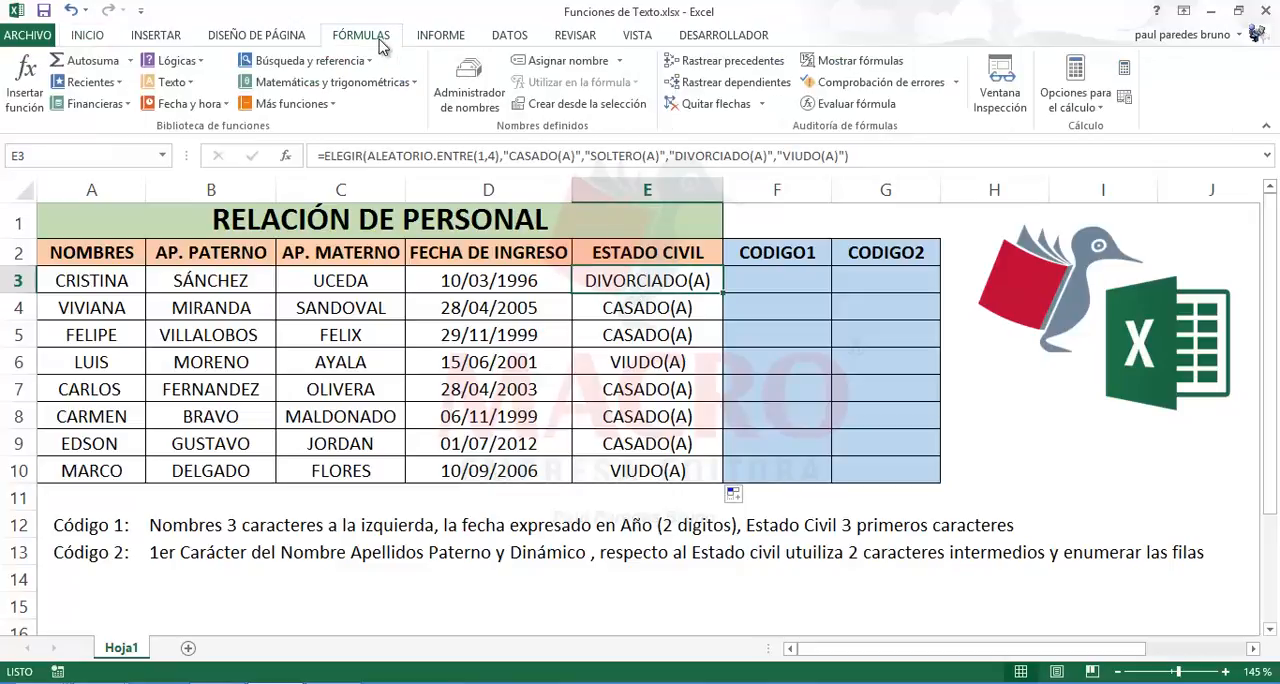
{"action": "left_click", "coordinate": [1125, 70]}
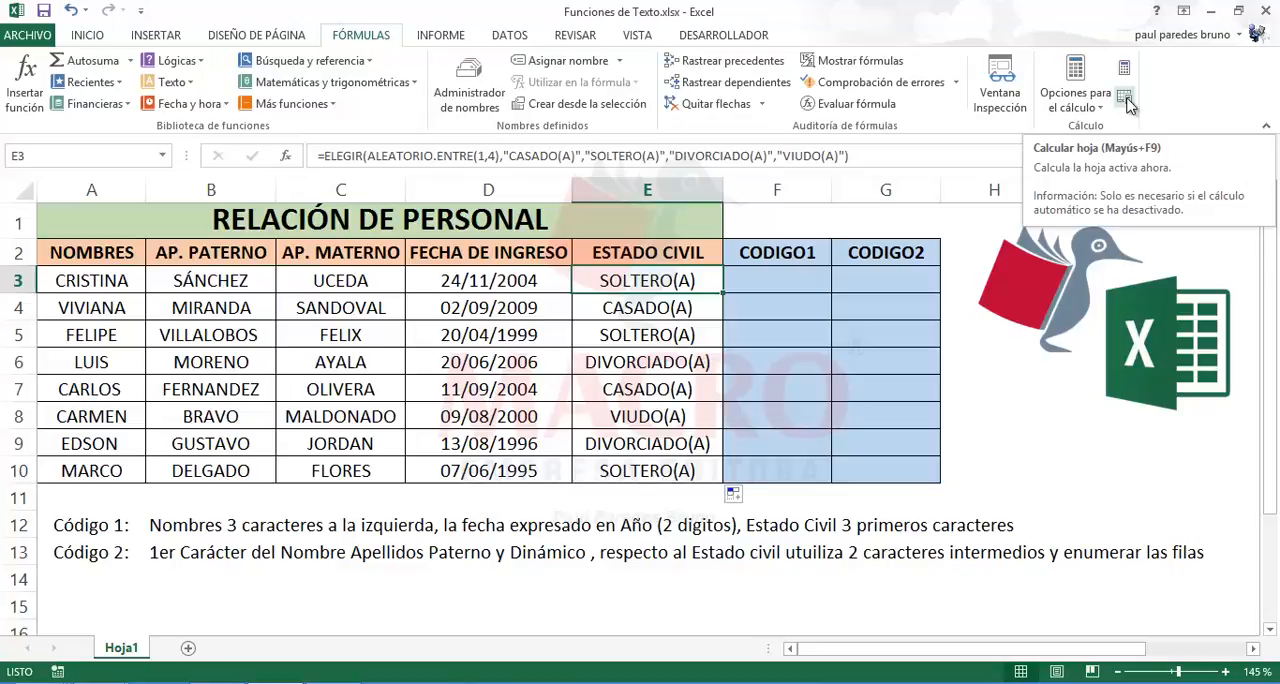
{"action": "left_click", "coordinate": [1125, 100]}
{"action": "left_click", "coordinate": [1125, 100]}
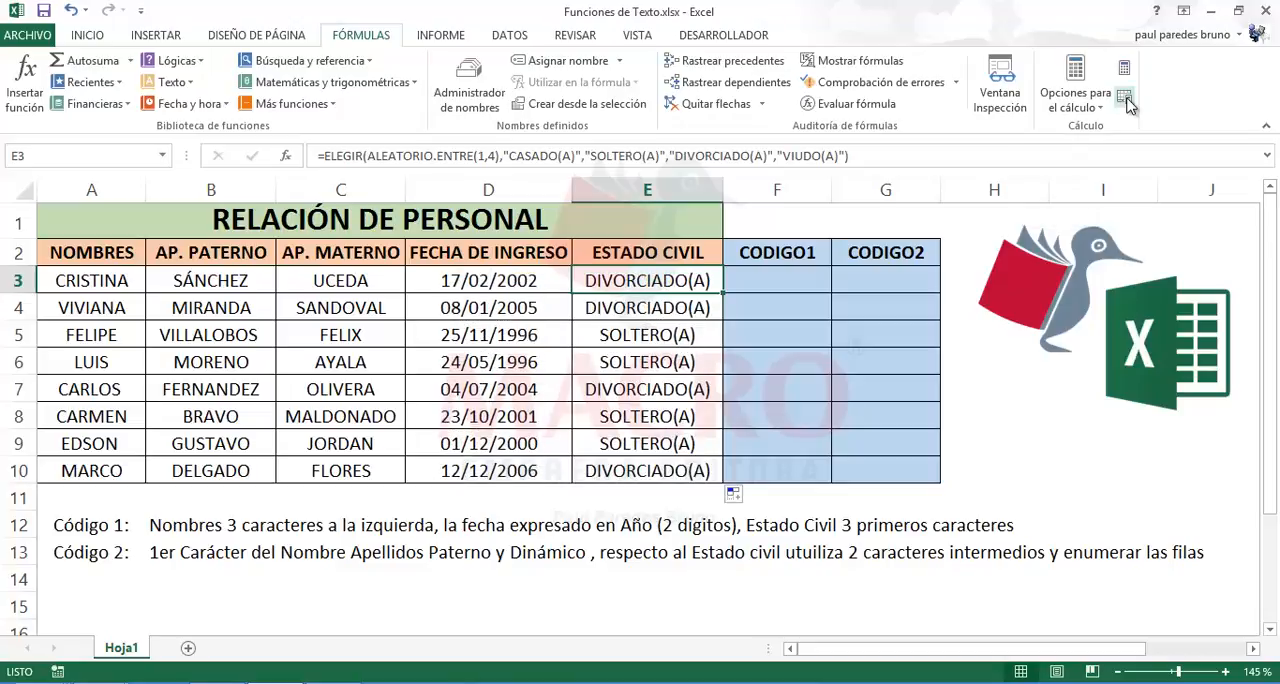
{"action": "left_click", "coordinate": [1125, 100]}
Step: Examine the TEXTO formula behind the two-digit day in K3 and leave it unchanged
{"action": "left_click", "coordinate": [806, 281]}
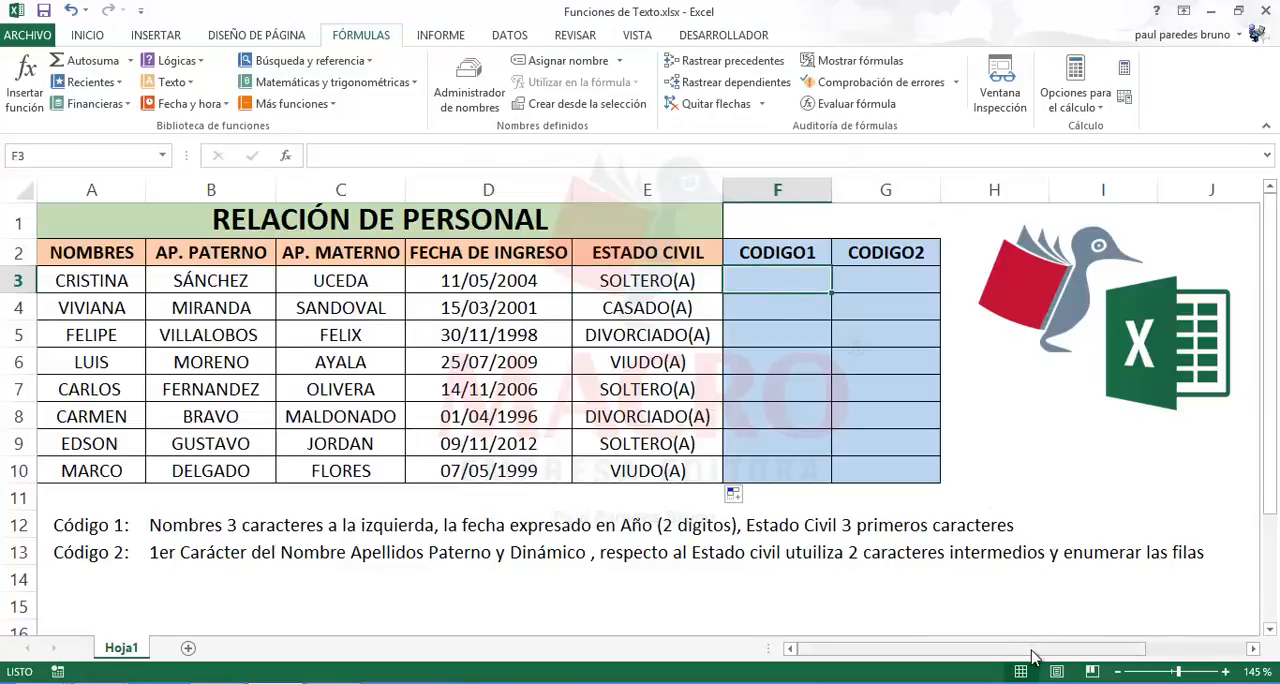
{"action": "left_click_drag", "start_coordinate": [1036, 650], "coordinate": [1173, 650]}
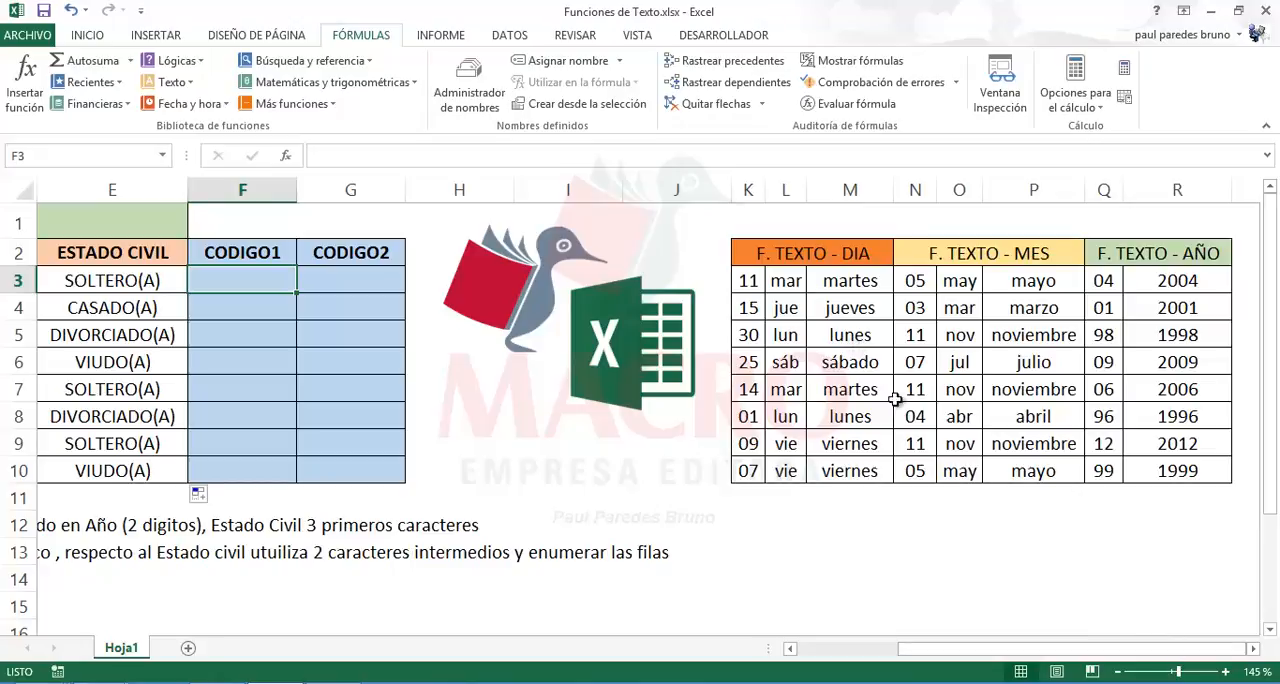
{"action": "left_click", "coordinate": [743, 285]}
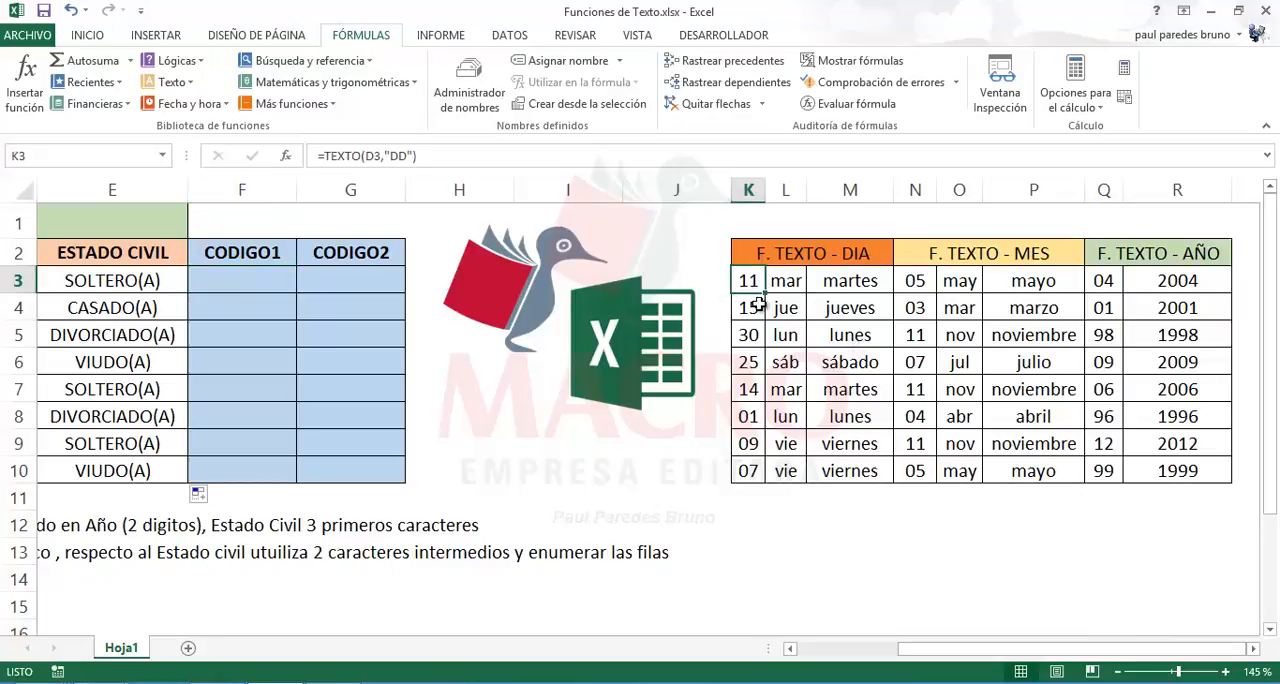
{"action": "double_click", "coordinate": [748, 280]}
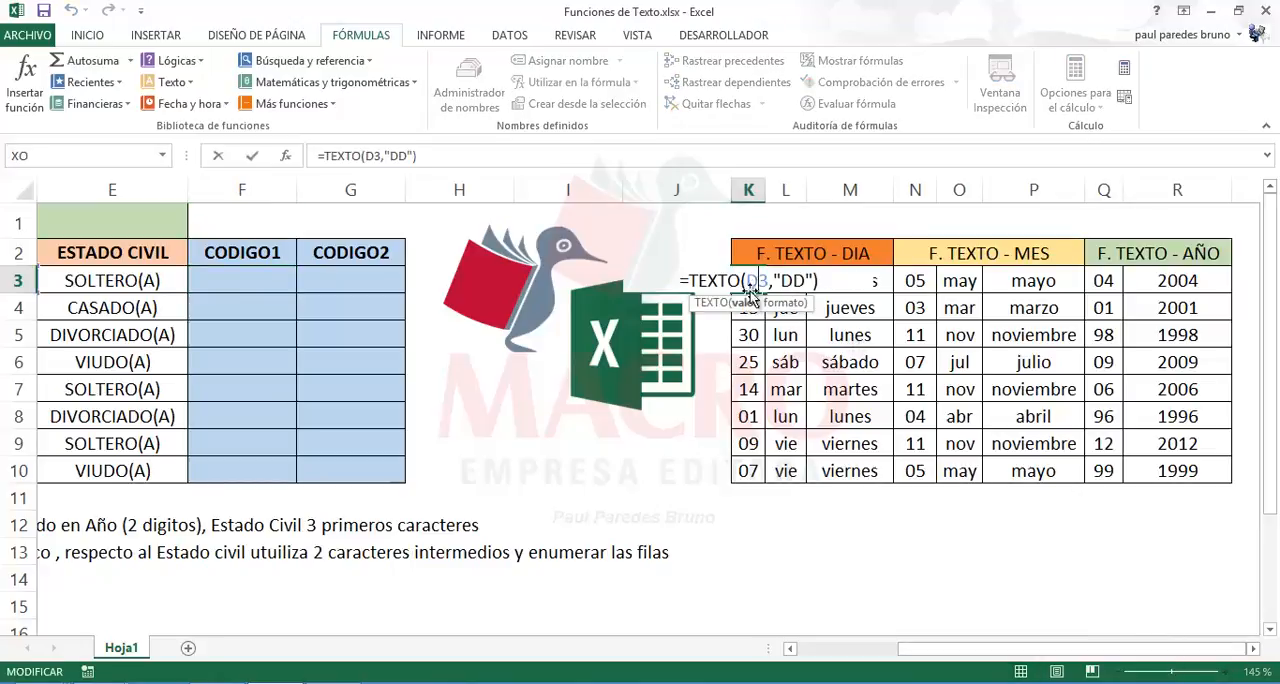
{"action": "left_click_drag", "start_coordinate": [1066, 650], "coordinate": [1040, 648]}
{"action": "key", "text": "ctrl+Return"}
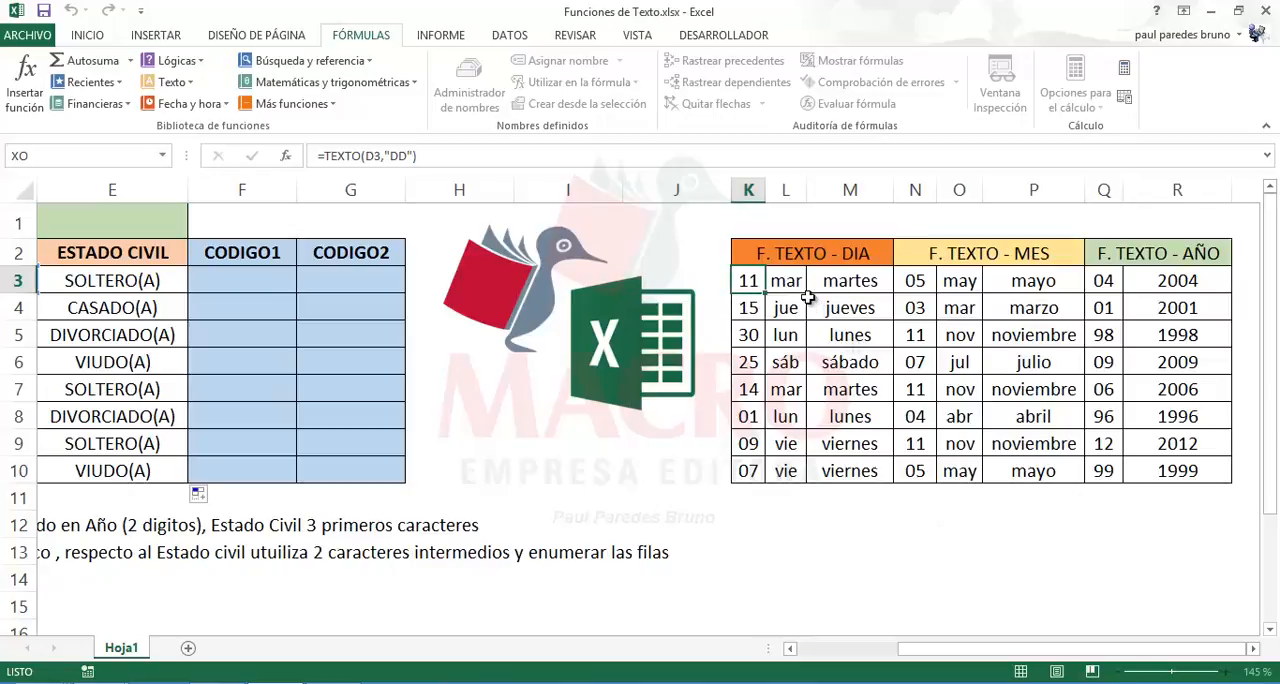
{"action": "double_click", "coordinate": [763, 284]}
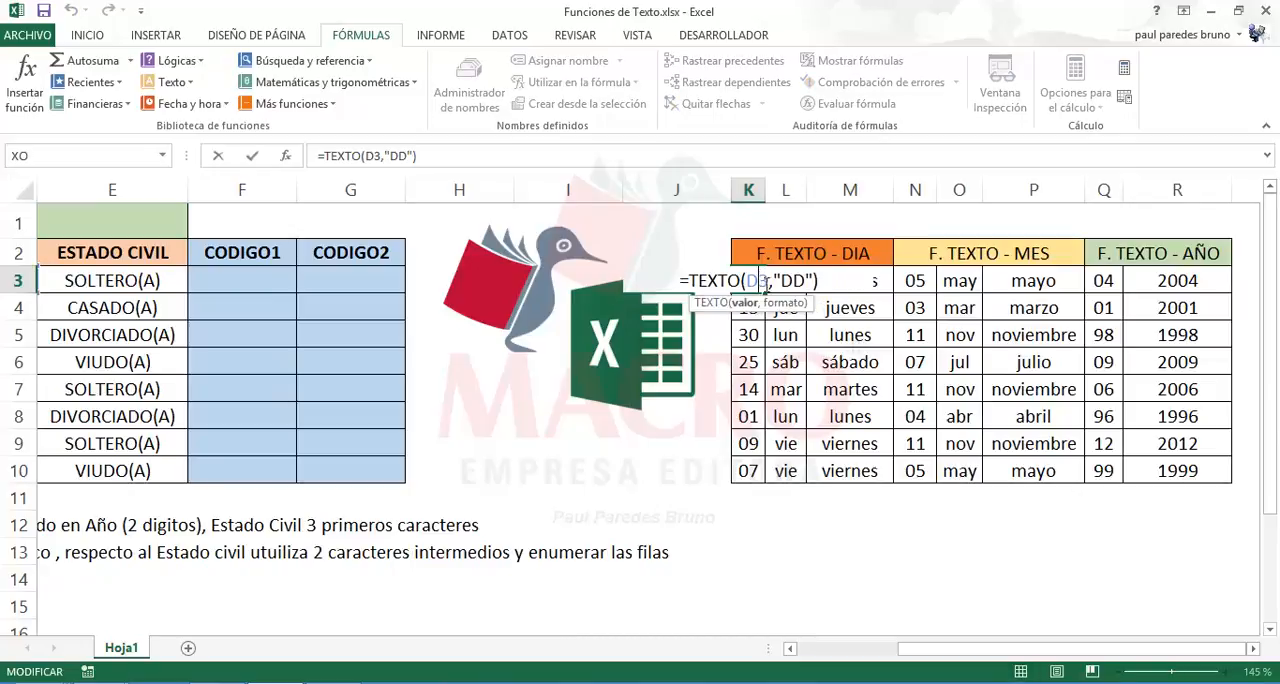
{"action": "key", "text": "Escape"}
Step: Inspect the TEXTO formulas for the abbreviated and full weekday names in L3 and M3 against the date in D3
{"action": "double_click", "coordinate": [775, 281]}
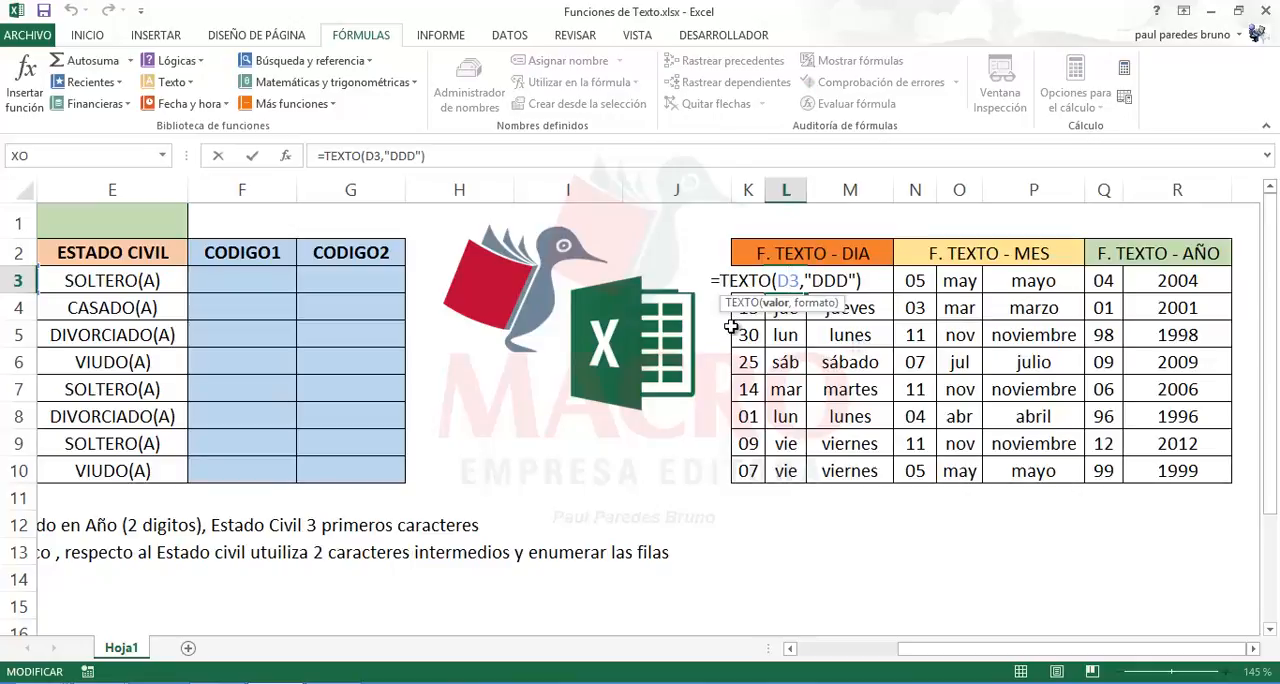
{"action": "key", "text": "Escape"}
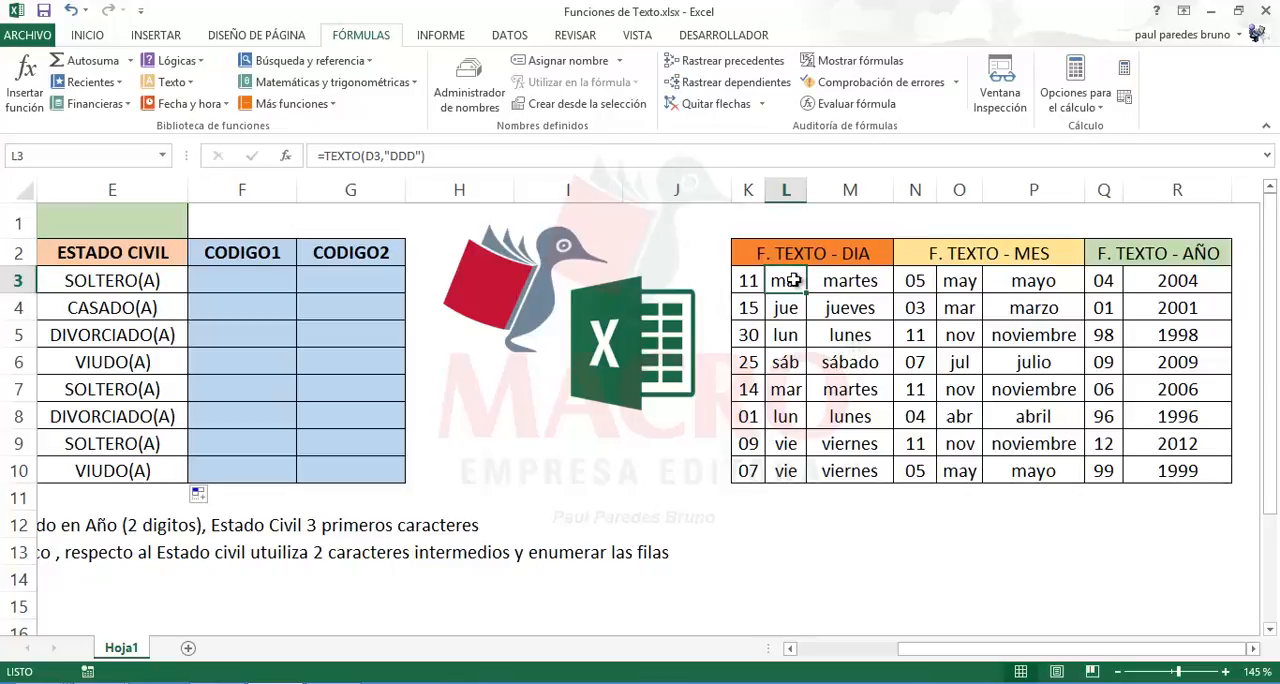
{"action": "double_click", "coordinate": [840, 281]}
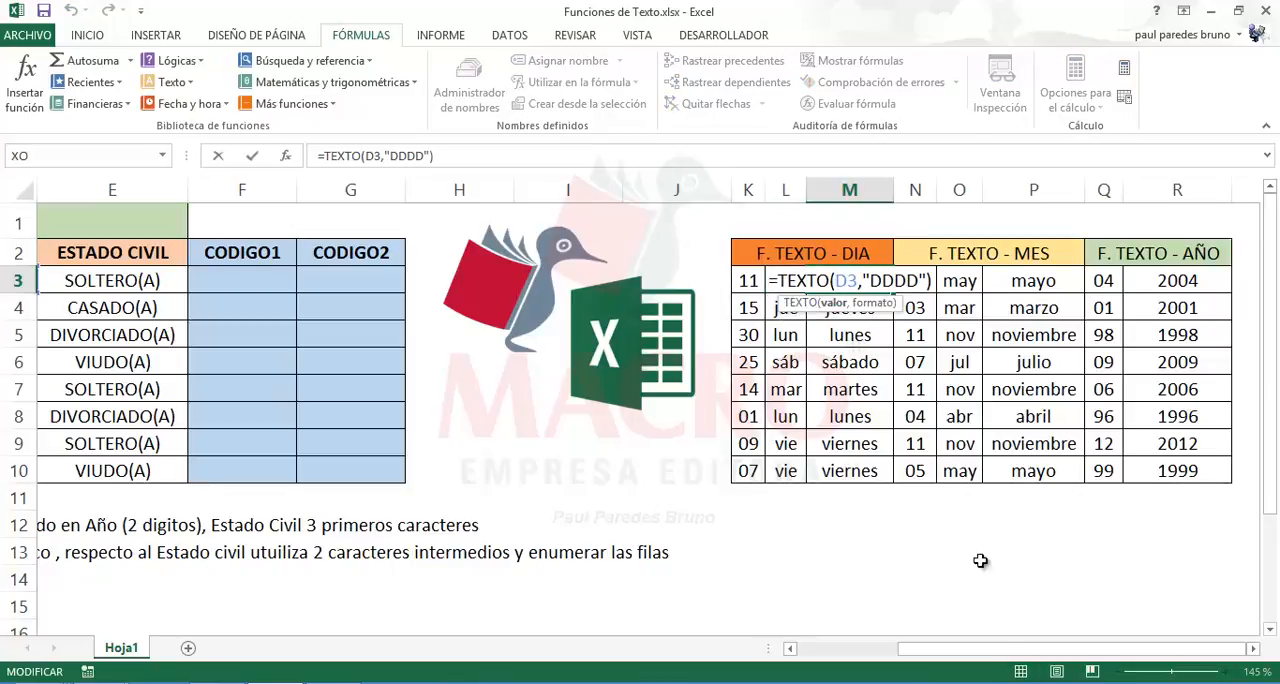
{"action": "left_click_drag", "start_coordinate": [996, 657], "coordinate": [960, 657]}
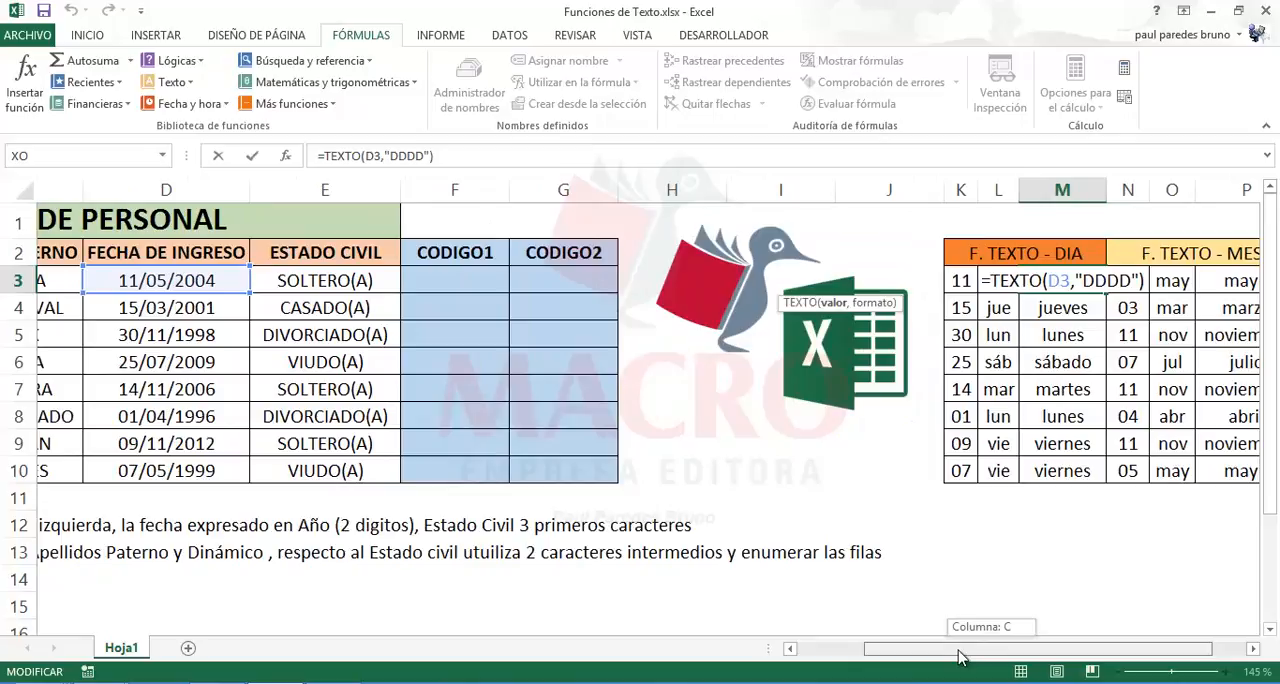
{"action": "left_click_drag", "start_coordinate": [958, 655], "coordinate": [978, 652]}
{"action": "key", "text": "ctrl+Return"}
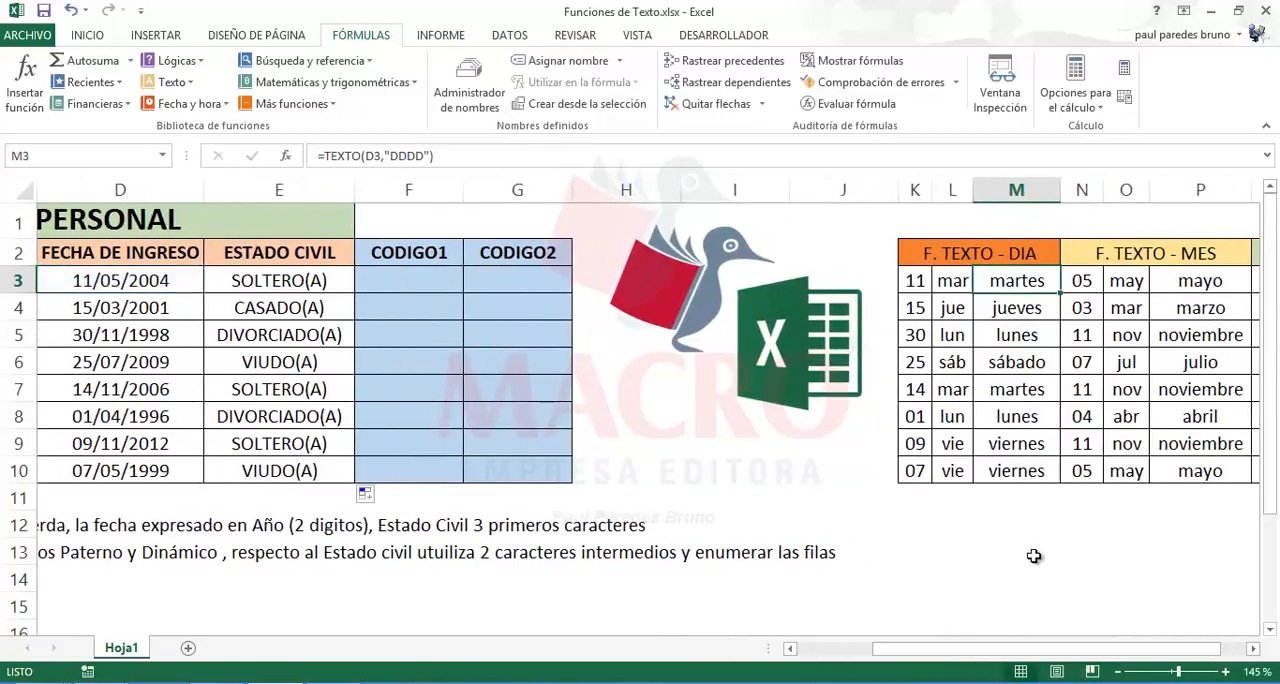
Step: Compare the TEXTO formulas for the month number, abbreviated month and full month name in N3, O3 and P3
{"action": "double_click", "coordinate": [1081, 280]}
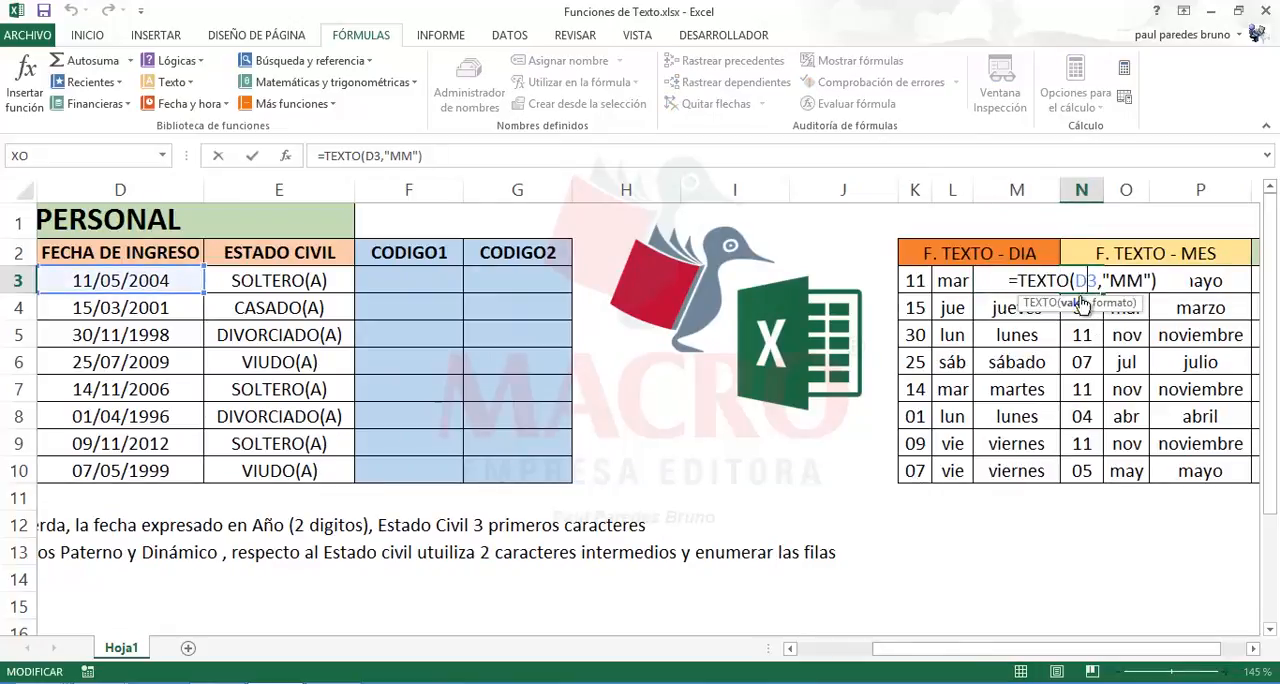
{"action": "key", "text": "ctrl+Return"}
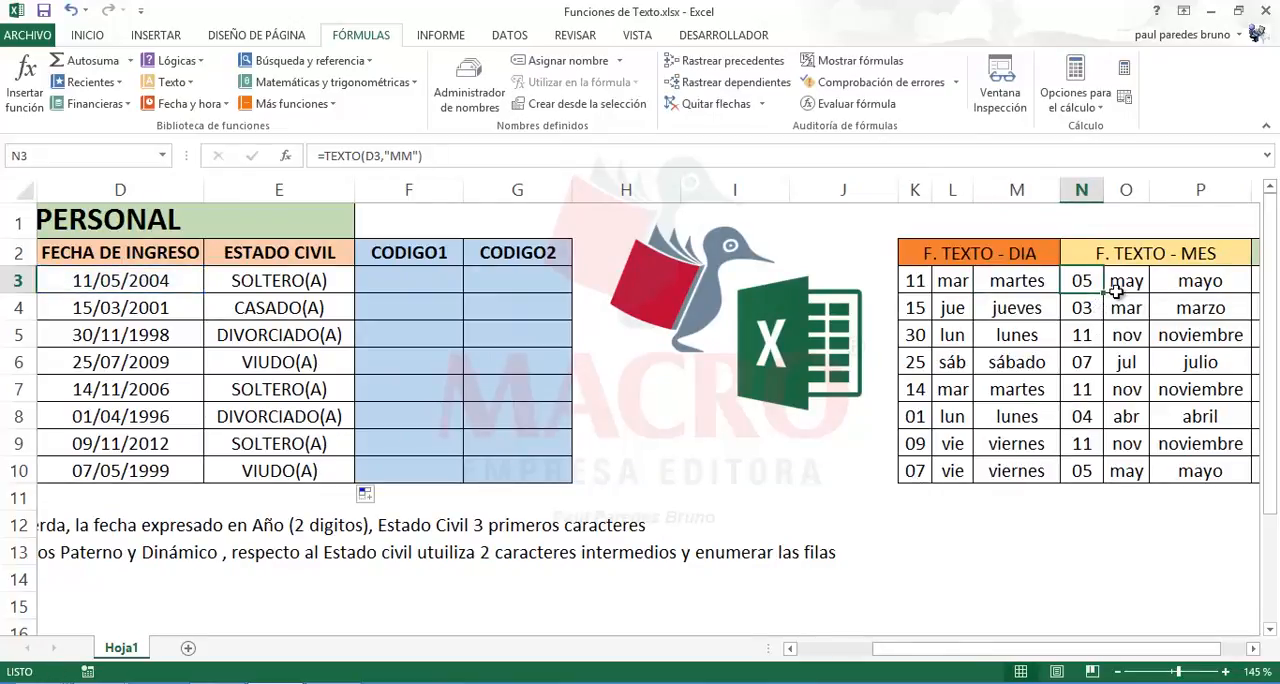
{"action": "double_click", "coordinate": [1124, 284]}
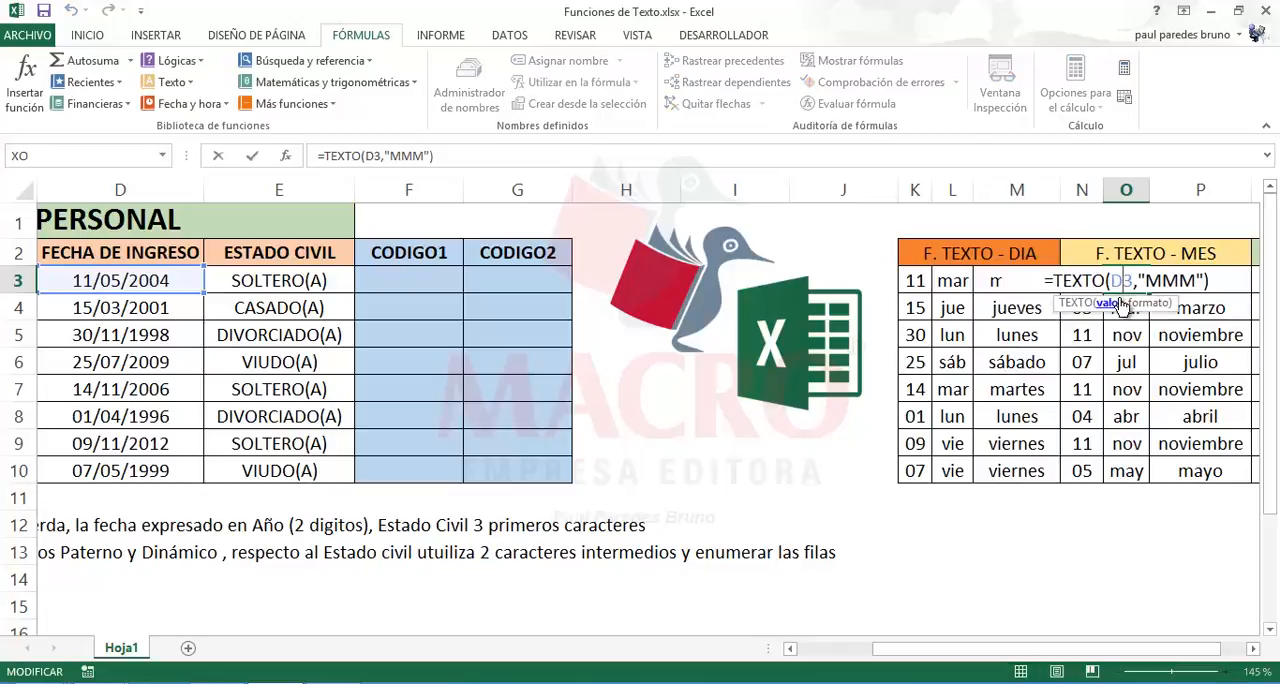
{"action": "key", "text": "Escape"}
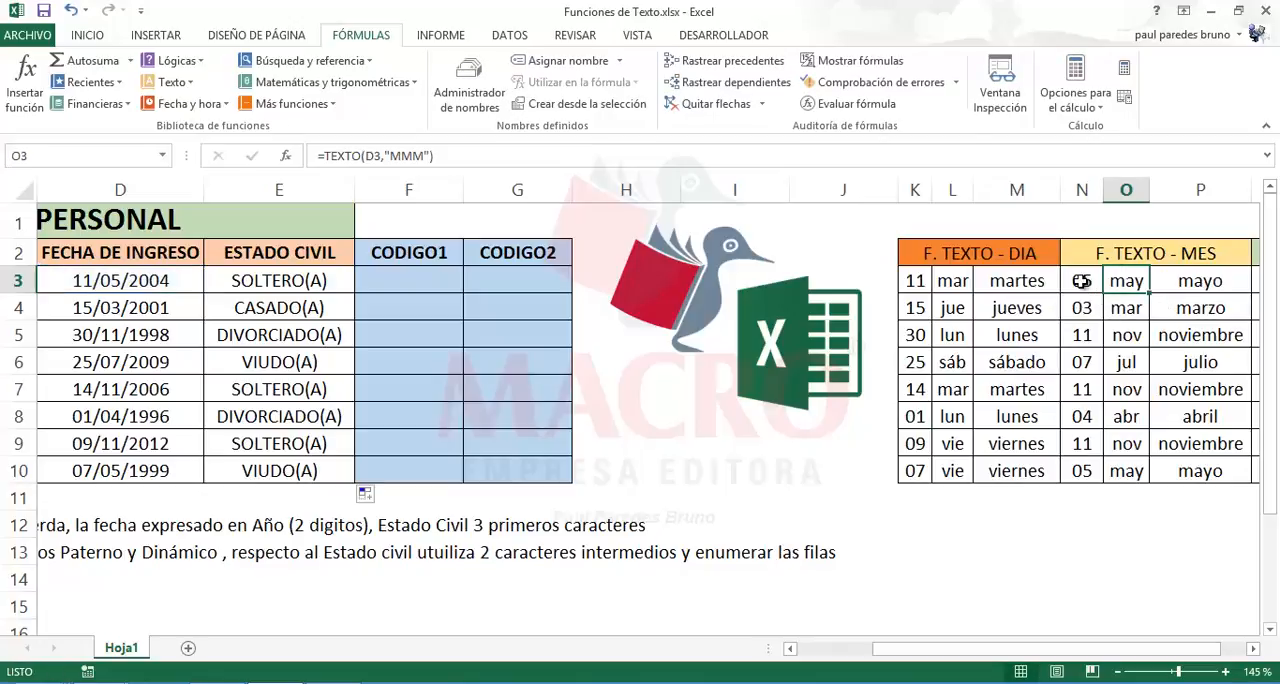
{"action": "left_click", "coordinate": [1083, 280]}
{"action": "double_click", "coordinate": [1083, 280]}
{"action": "key", "text": "Escape"}
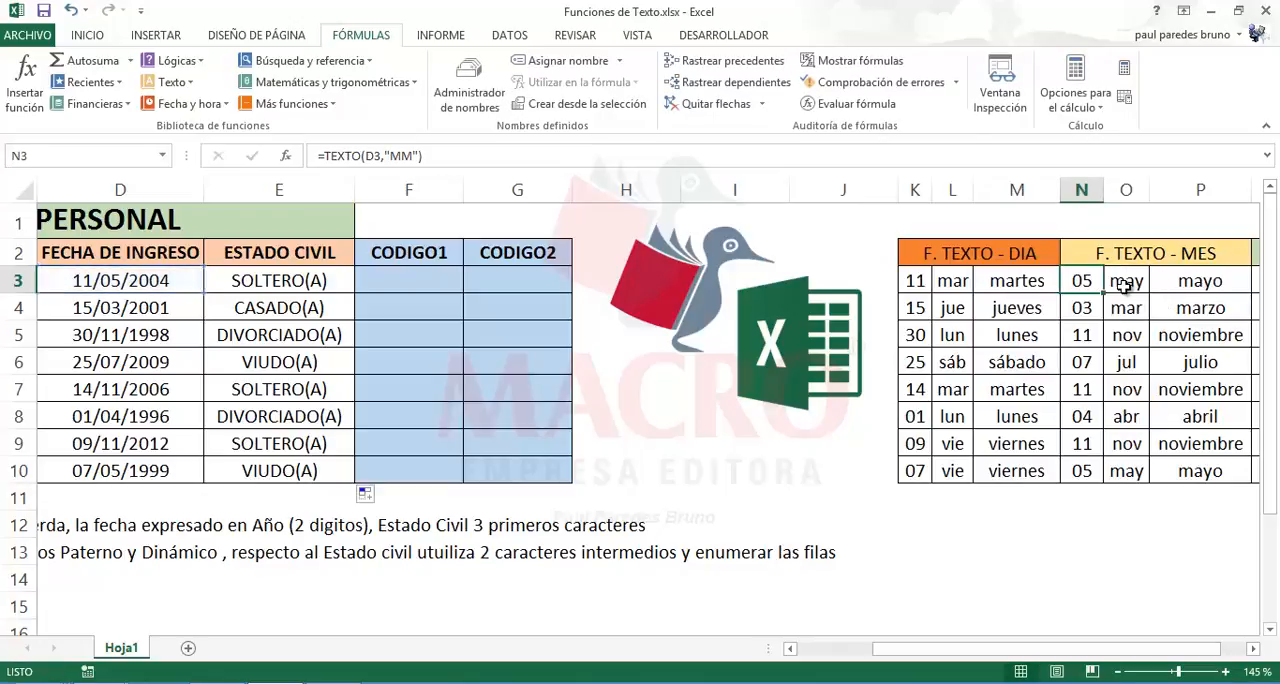
{"action": "double_click", "coordinate": [1118, 284]}
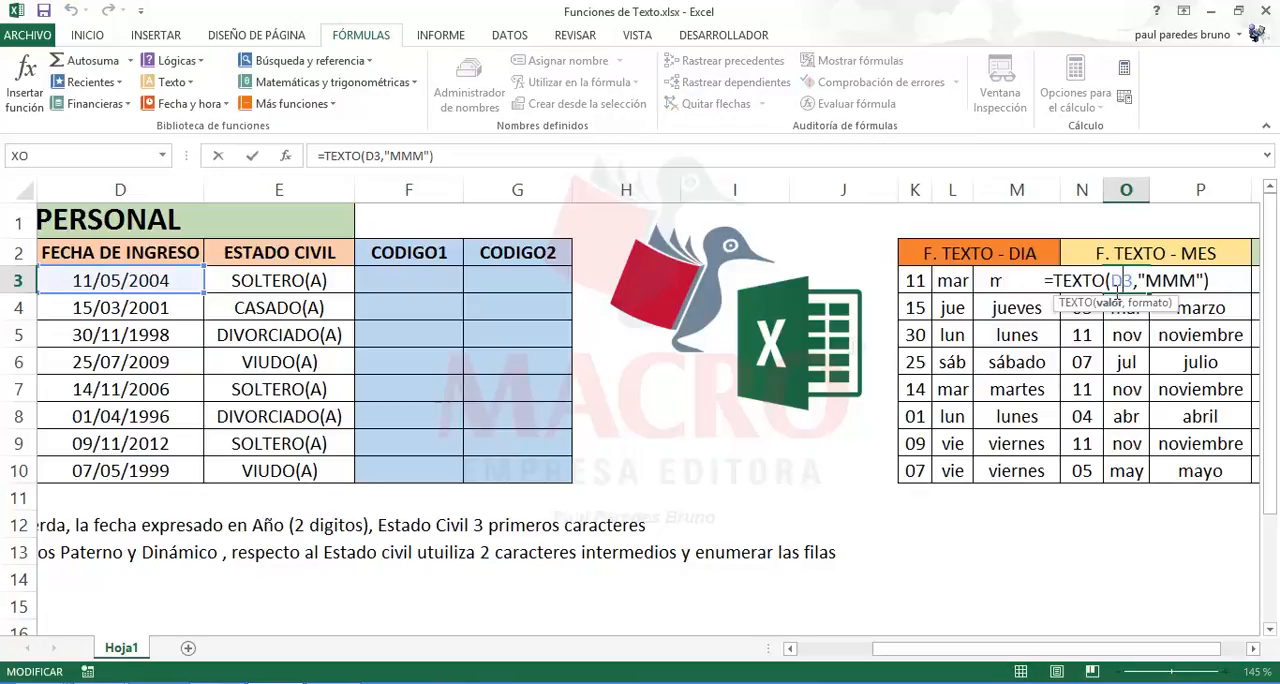
{"action": "key", "text": "Escape"}
{"action": "double_click", "coordinate": [1183, 290]}
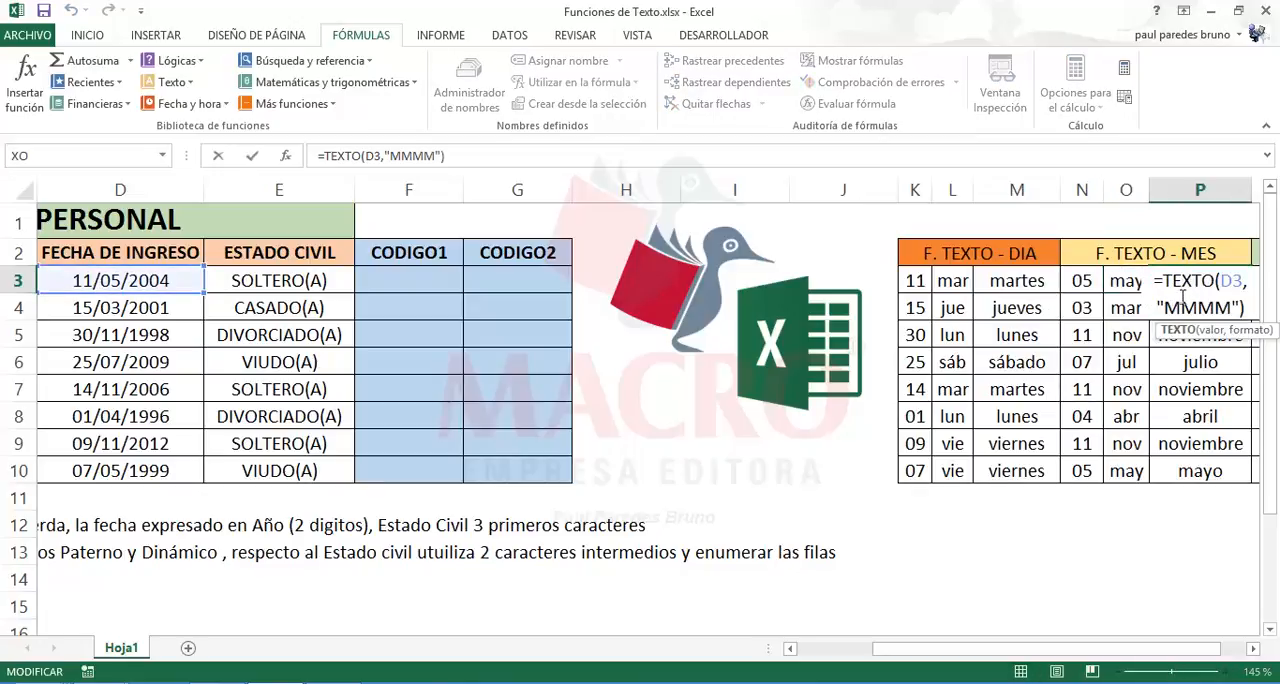
{"action": "key", "text": "Escape"}
Step: Narrow column R slightly and check the year TEXTO formulas in Q3 and R3 alongside the day formulas in M3 and K3
{"action": "left_click_drag", "start_coordinate": [1137, 648], "coordinate": [1218, 645]}
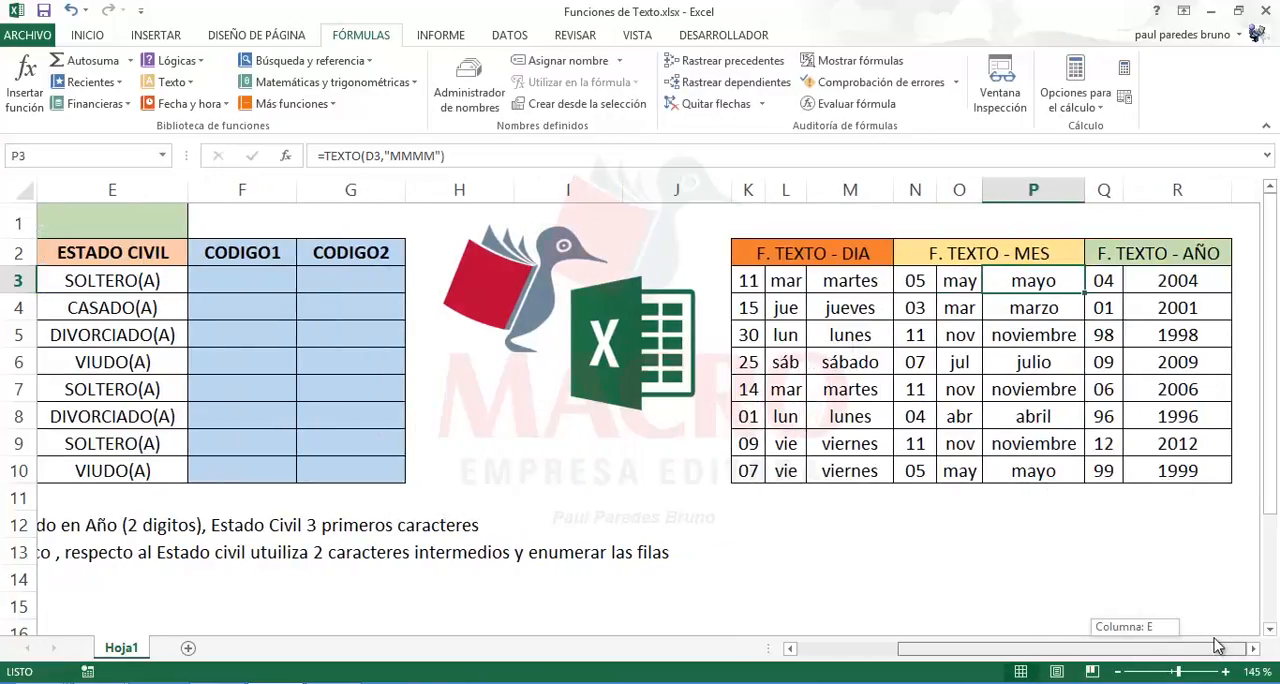
{"action": "left_click", "coordinate": [1108, 287]}
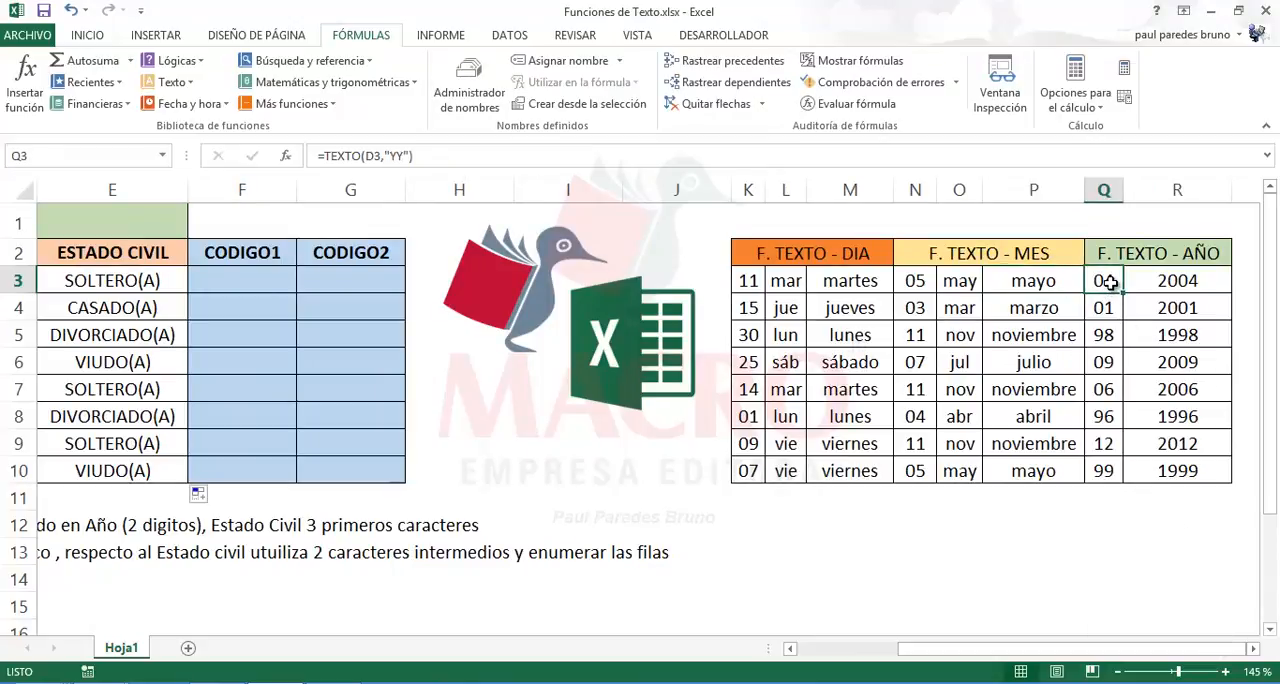
{"action": "left_click_drag", "start_coordinate": [1232, 190], "coordinate": [1222, 191]}
{"action": "double_click", "coordinate": [1113, 283]}
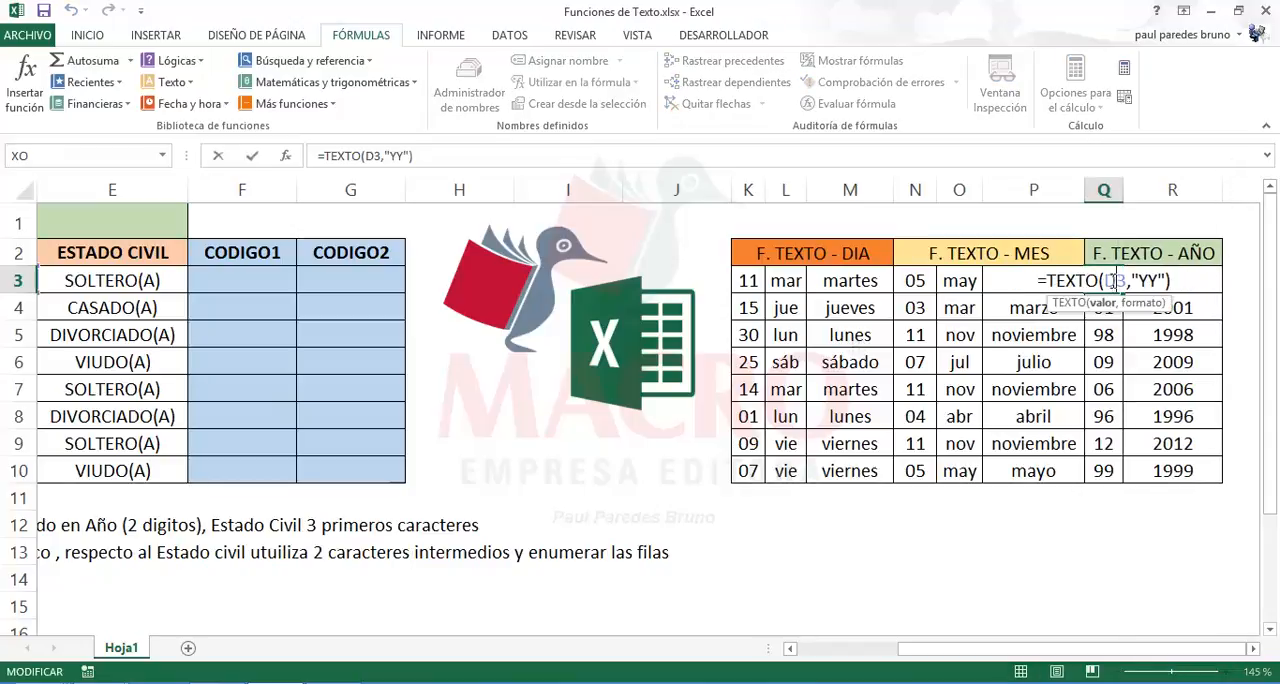
{"action": "double_click", "coordinate": [1183, 281]}
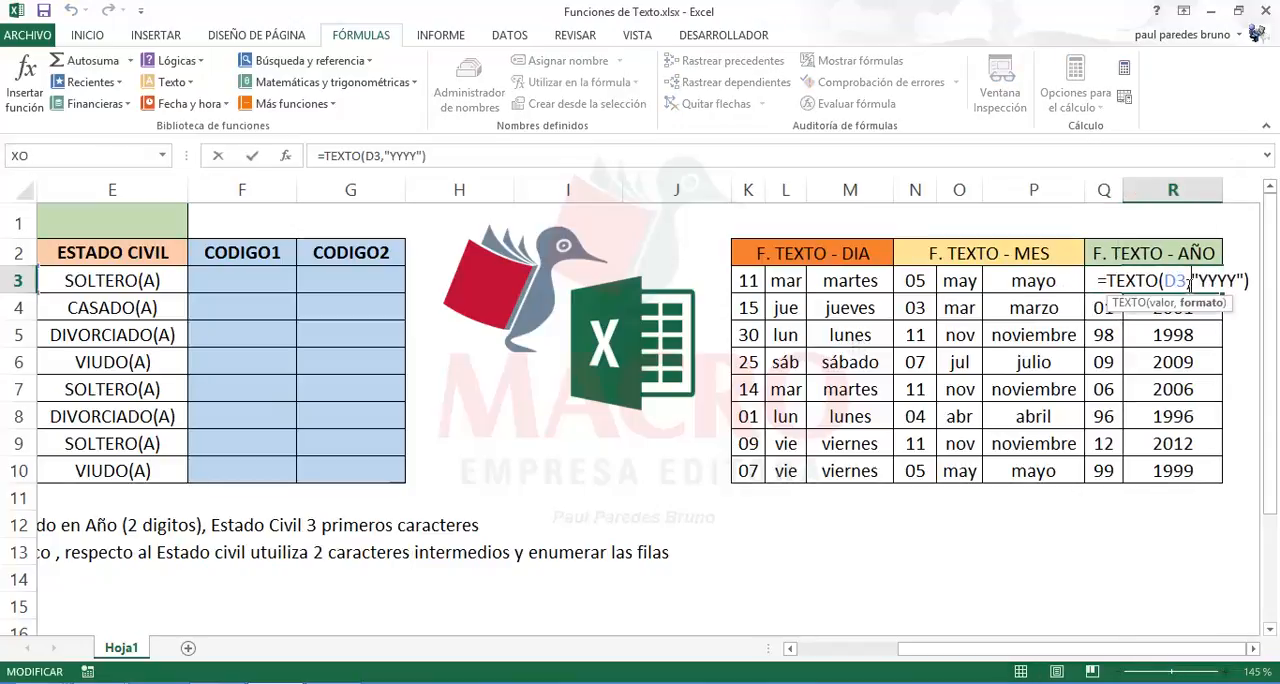
{"action": "key", "text": "Escape"}
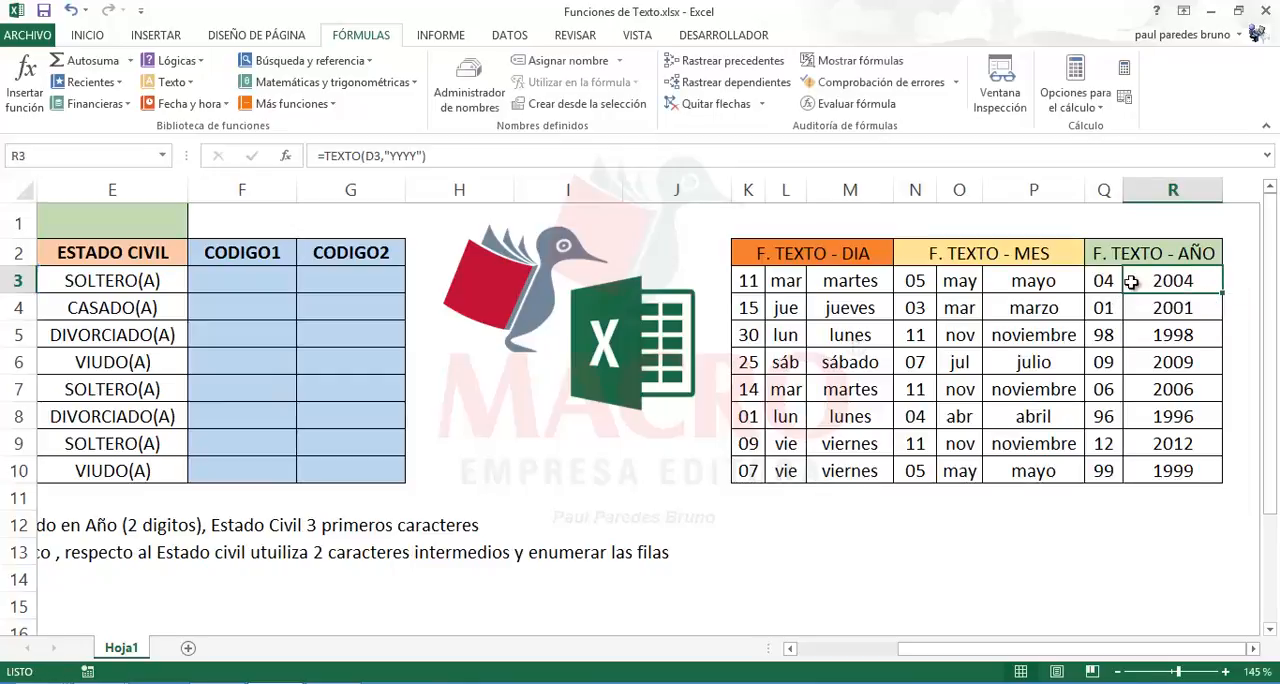
{"action": "double_click", "coordinate": [1113, 283]}
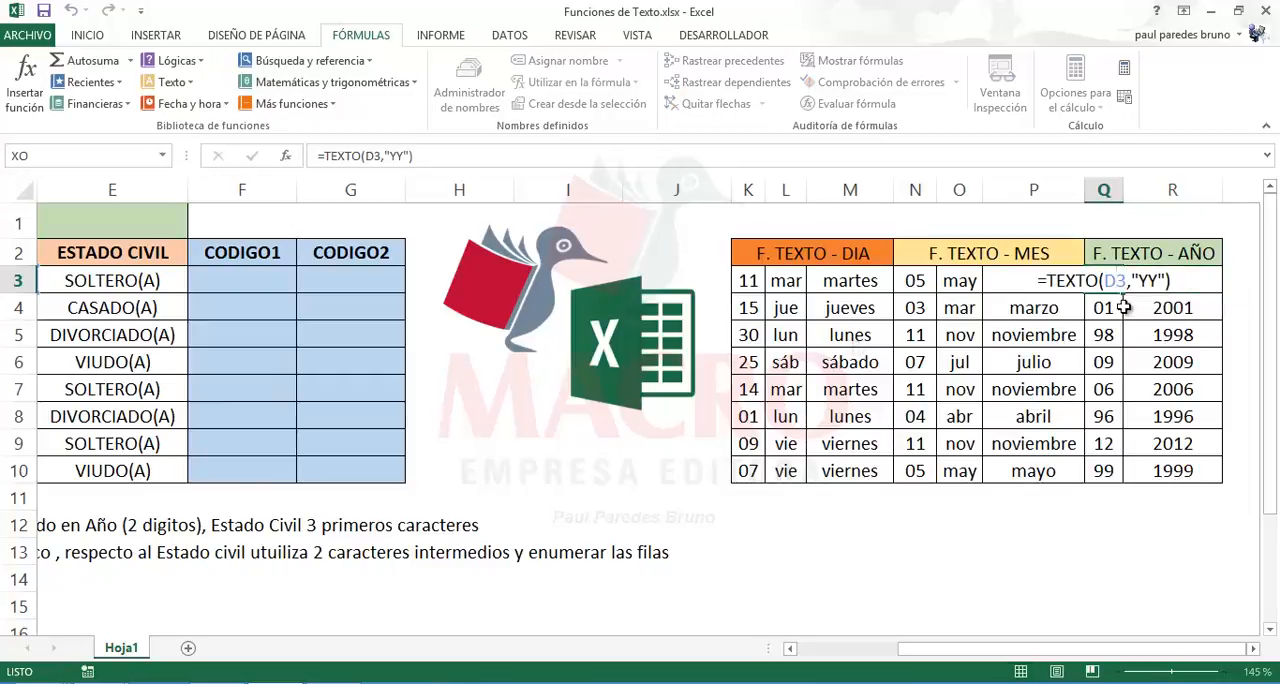
{"action": "key", "text": "Escape"}
{"action": "left_click", "coordinate": [830, 280]}
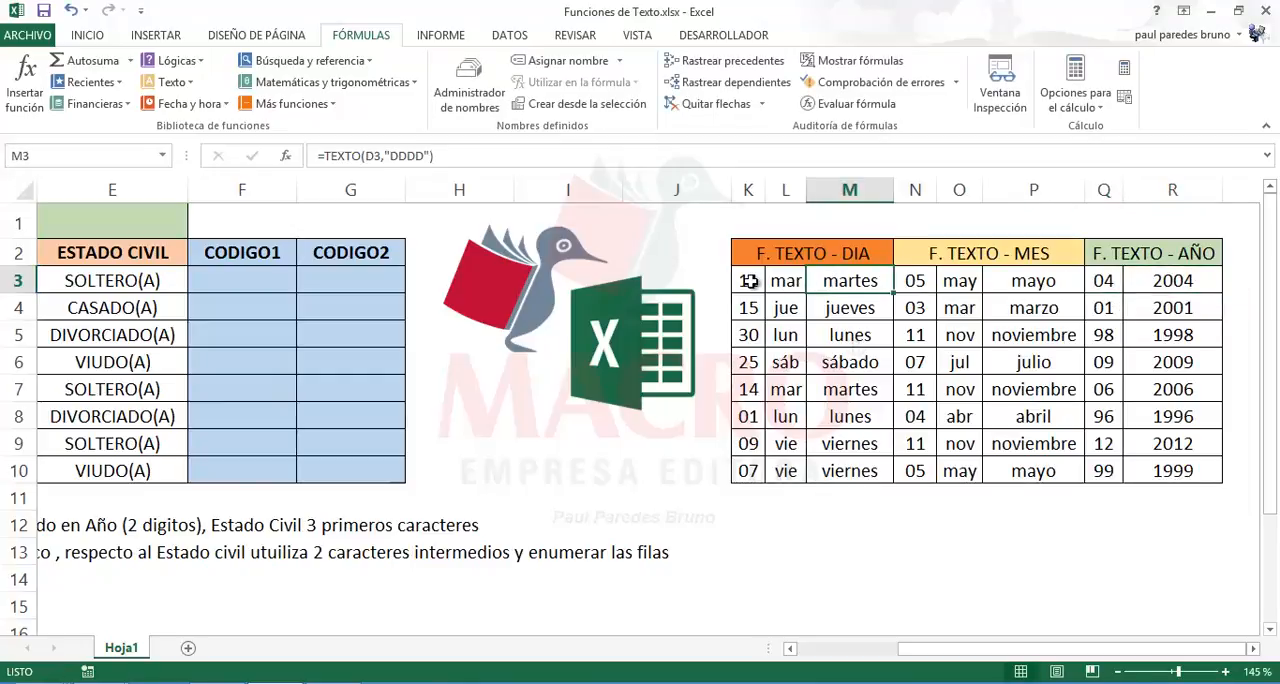
{"action": "left_click", "coordinate": [749, 281]}
Step: Start a CONCATENAR formula in F3, the first CODIGO1 cell of the staff table
{"action": "left_click_drag", "start_coordinate": [1003, 652], "coordinate": [852, 657]}
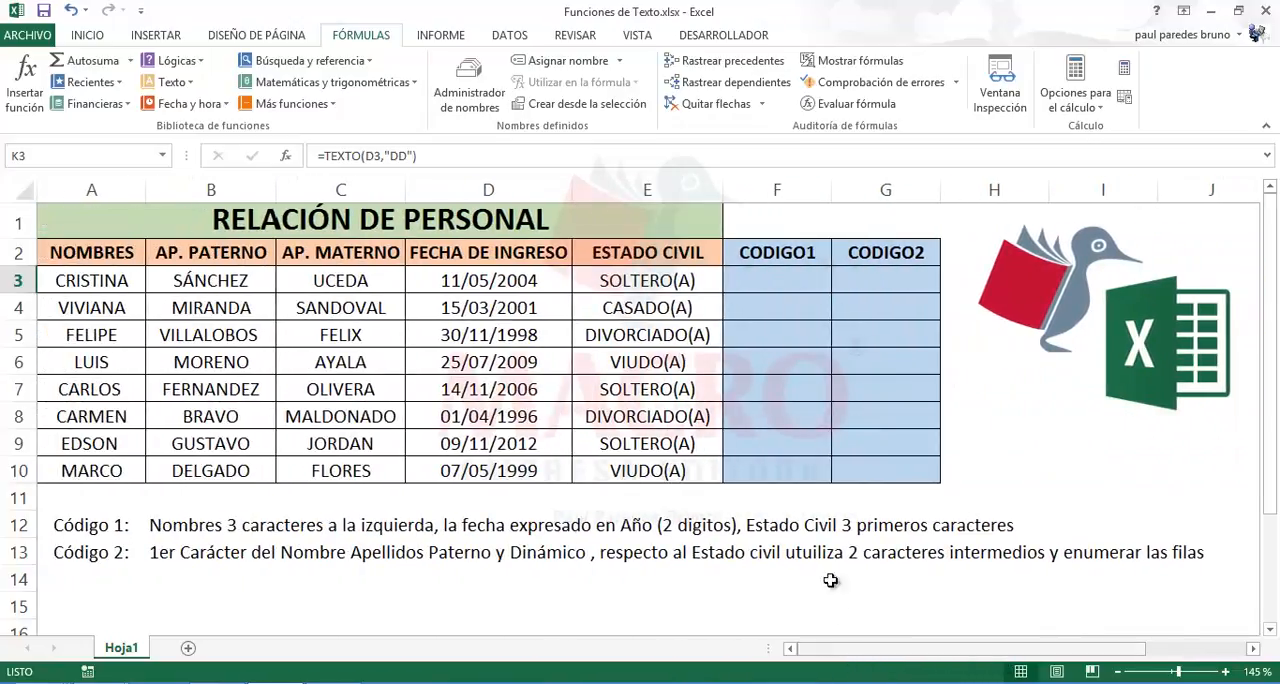
{"action": "left_click", "coordinate": [774, 286]}
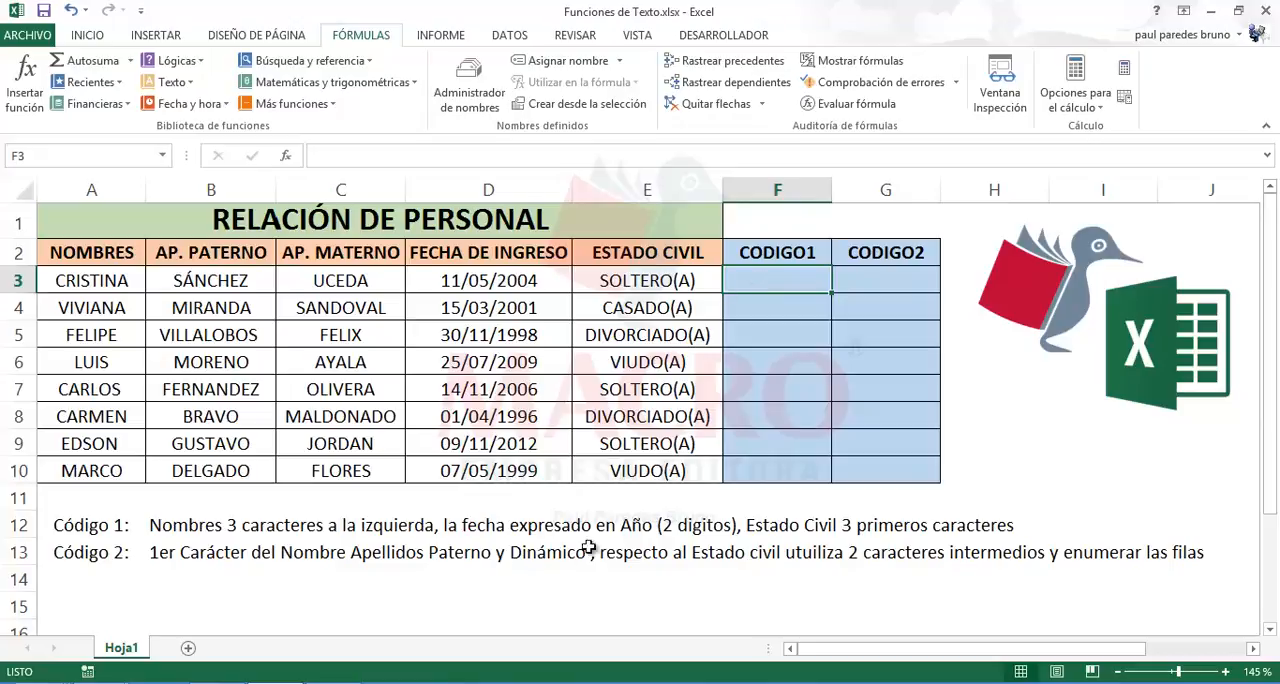
{"action": "left_click", "coordinate": [96, 290]}
{"action": "left_click", "coordinate": [778, 283]}
{"action": "type", "text": "=con"}
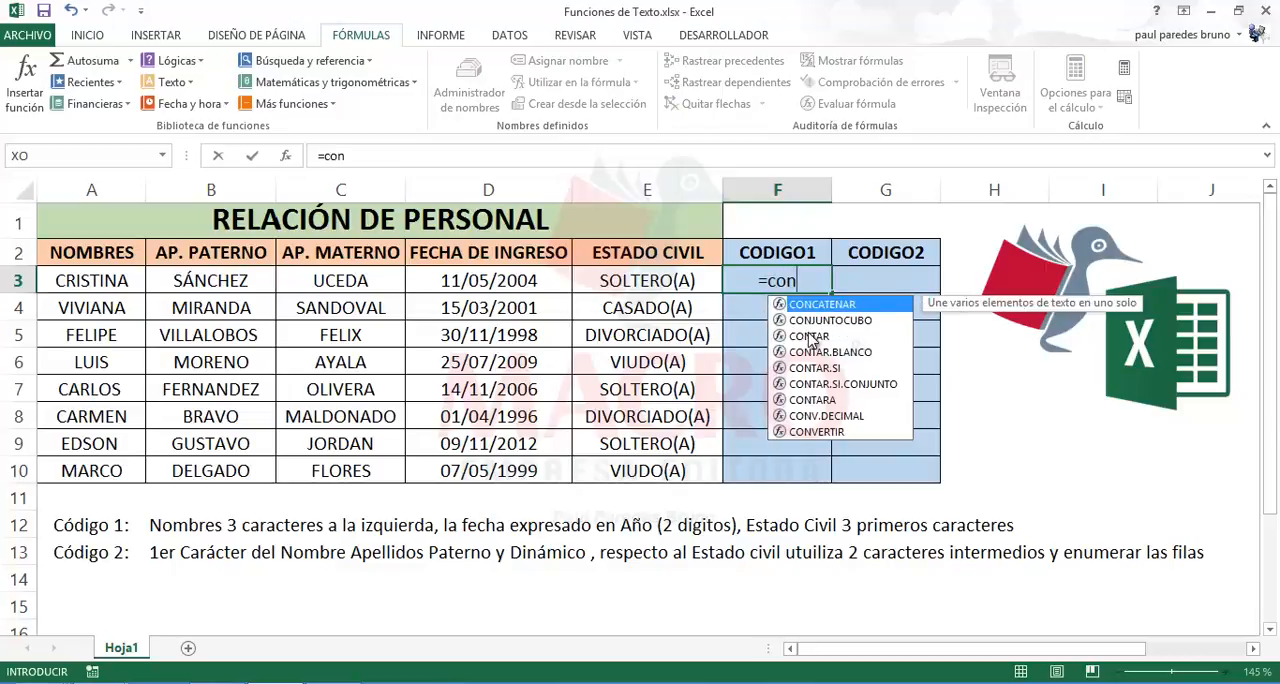
{"action": "double_click", "coordinate": [822, 304]}
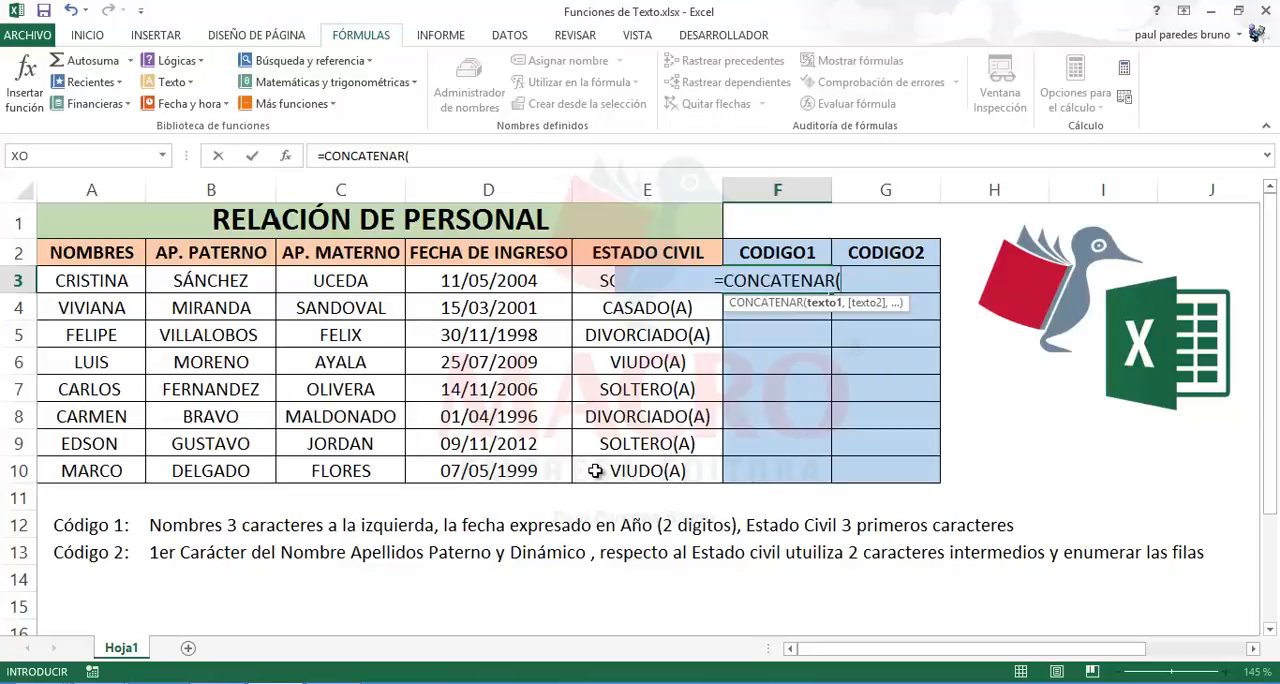
Step: Add IZQUIERDA(A3,3) as the first CONCATENAR argument in F3 to take the first three characters of the name
{"action": "type", "text": "i"}
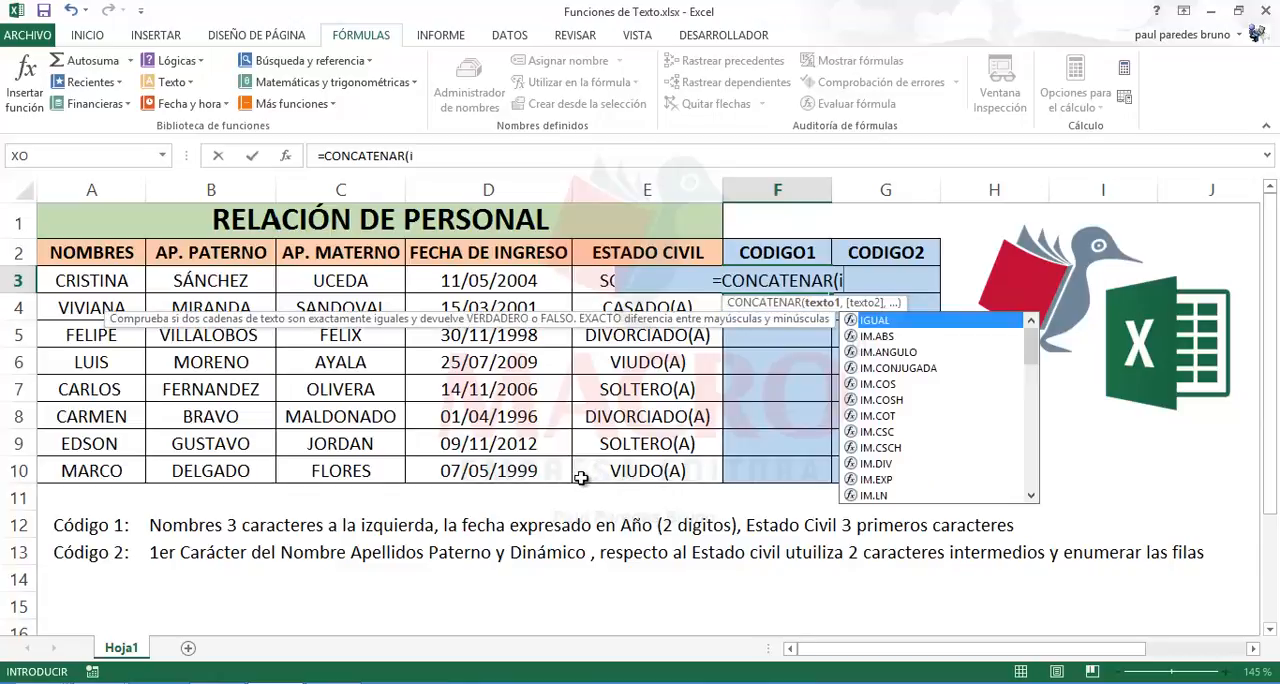
{"action": "type", "text": "z"}
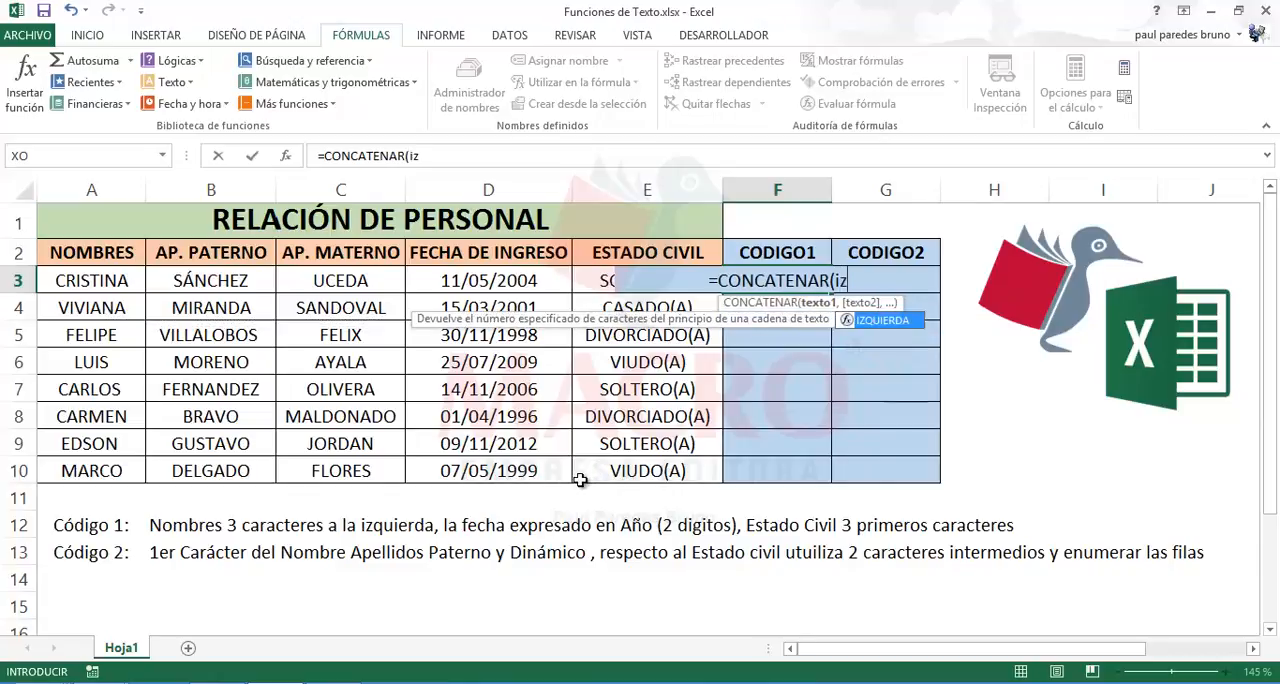
{"action": "double_click", "coordinate": [874, 322]}
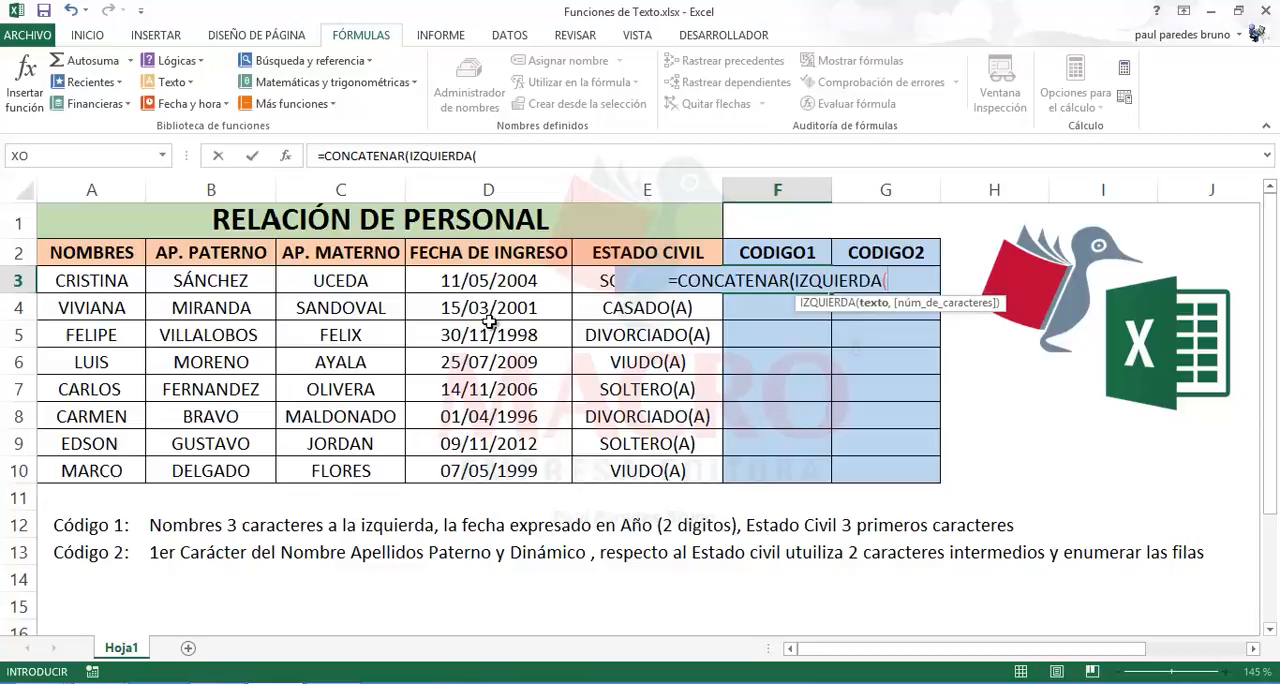
{"action": "left_click", "coordinate": [116, 281]}
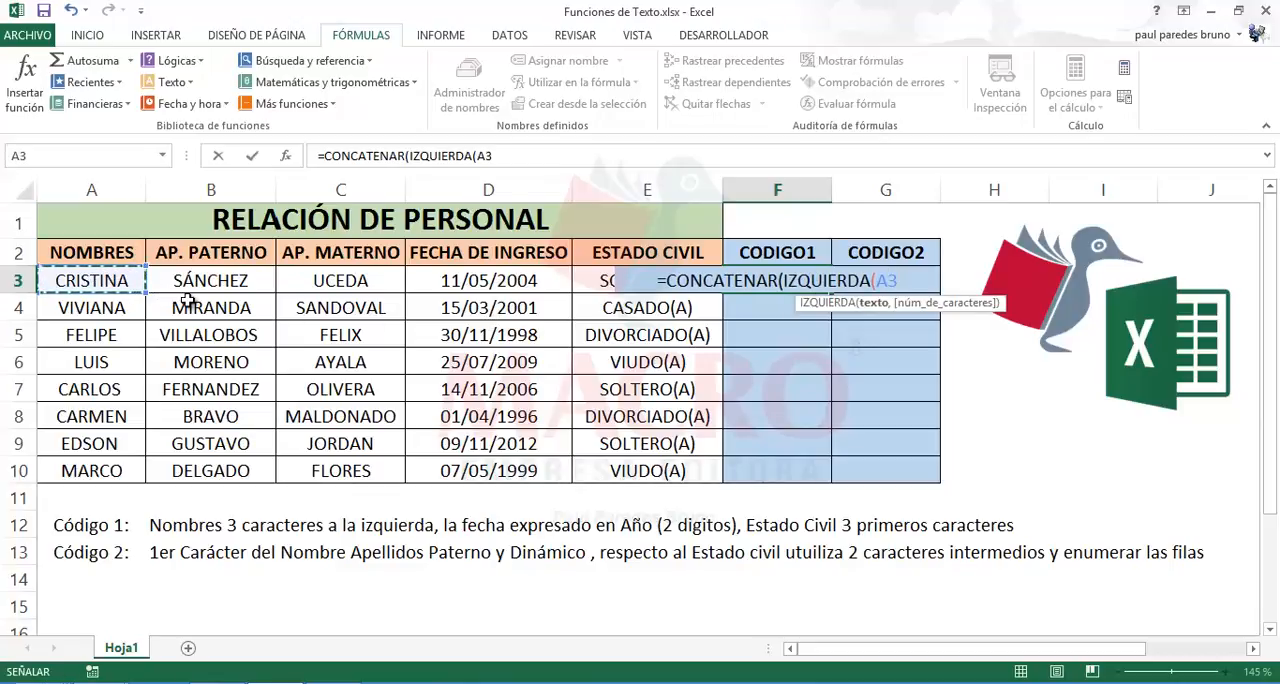
{"action": "type", "text": ","}
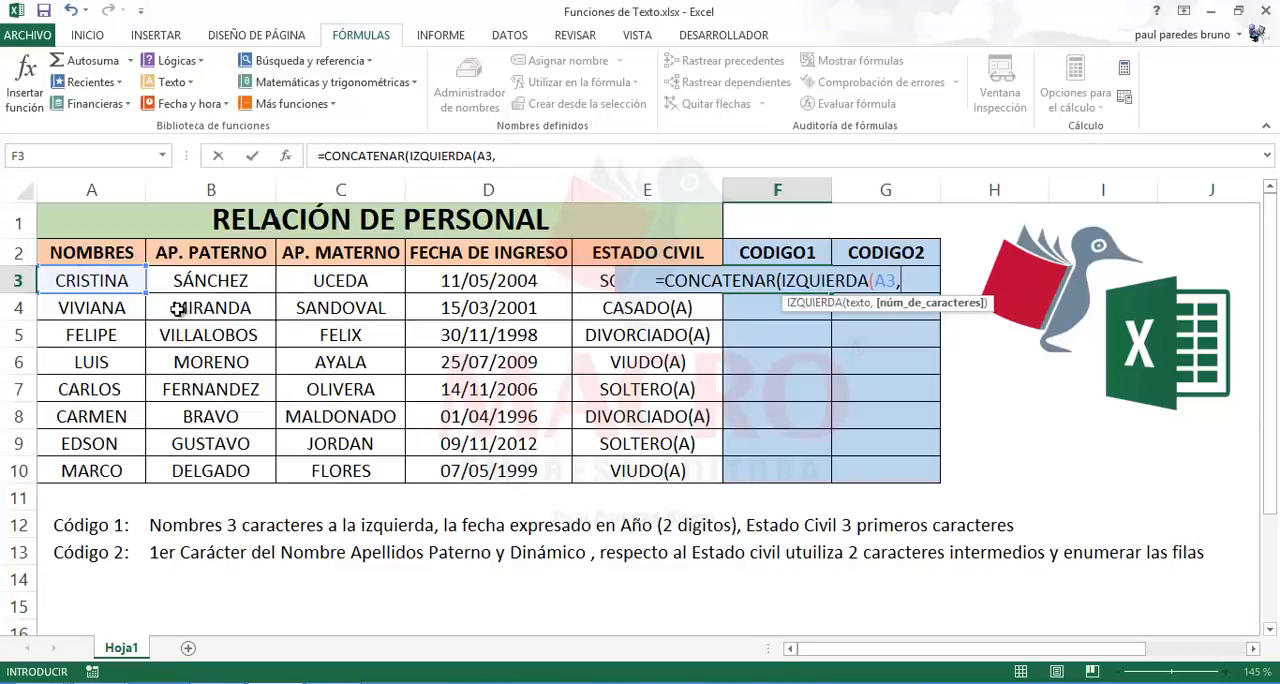
{"action": "type", "text": "3"}
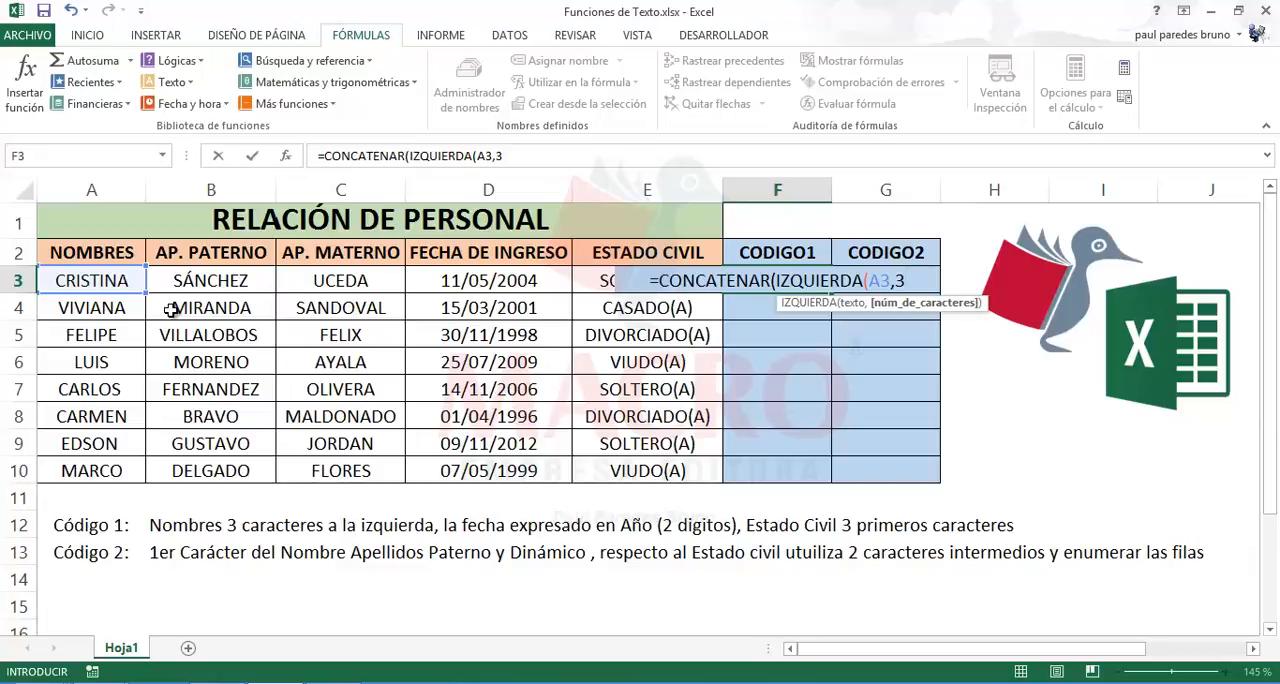
{"action": "type", "text": ")"}
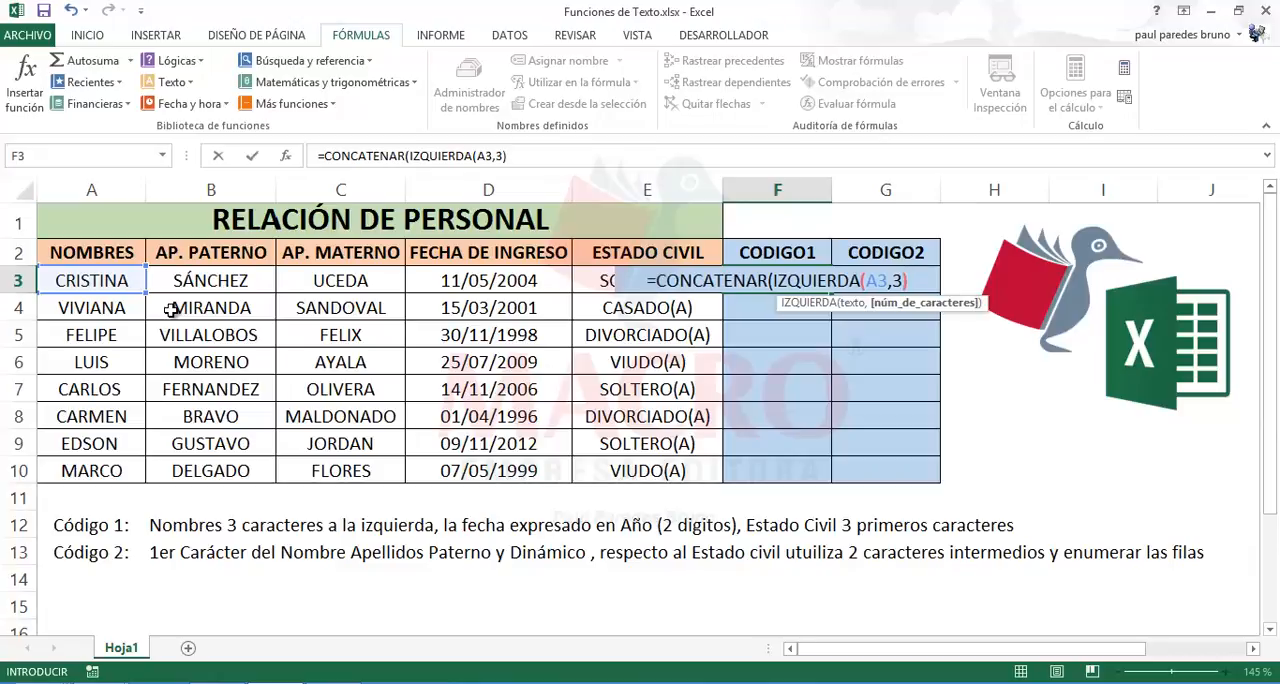
{"action": "type", "text": ","}
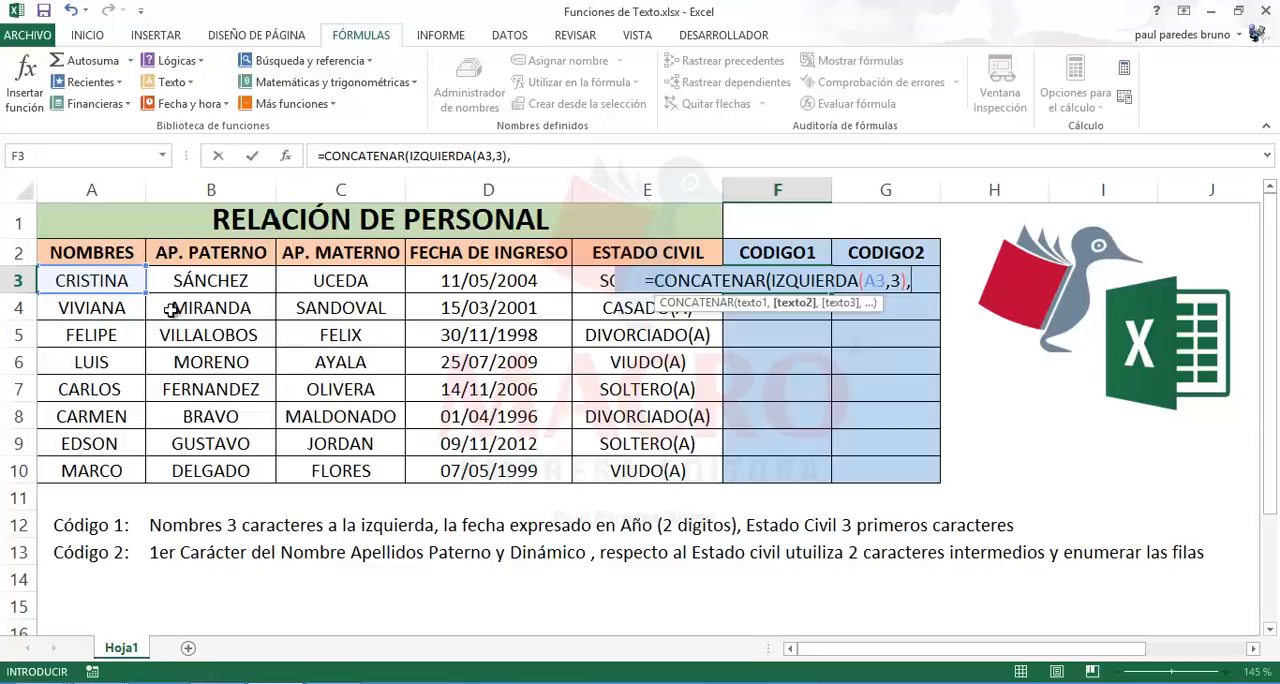
Step: Add TEXTO(D3,"yy") as the second CONCATENAR argument to include the hire date's two-digit year
{"action": "type", "text": "texto("}
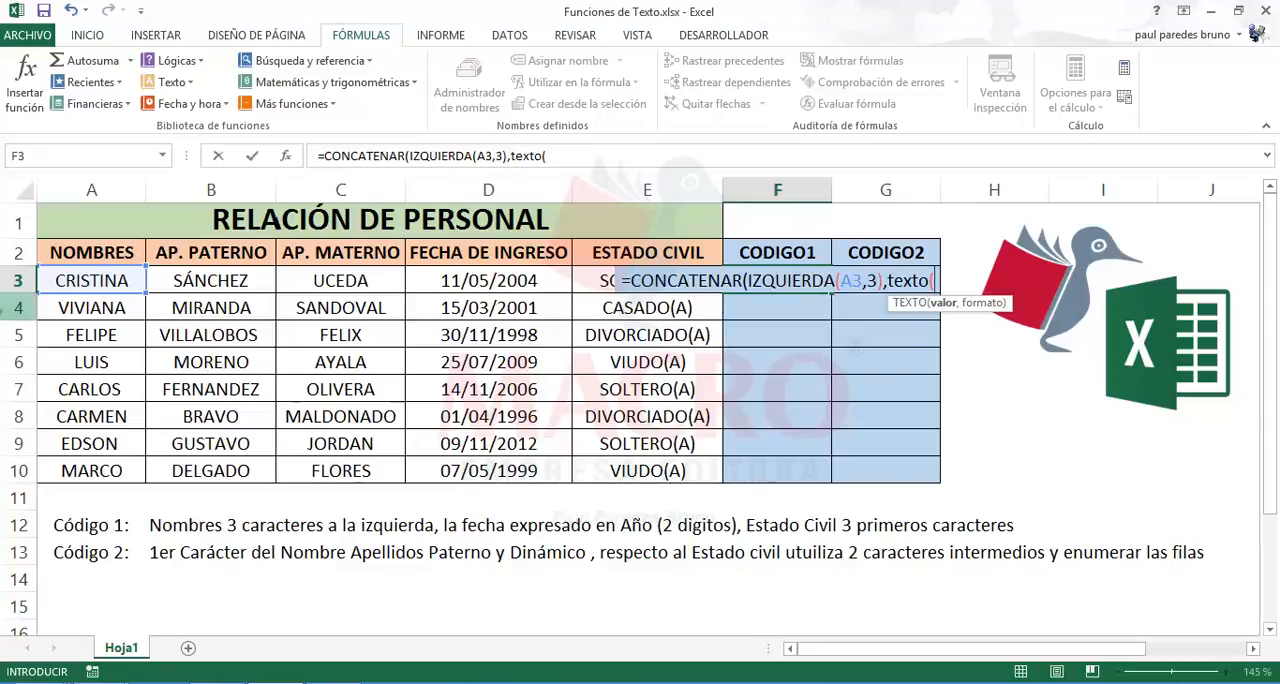
{"action": "left_click", "coordinate": [451, 281]}
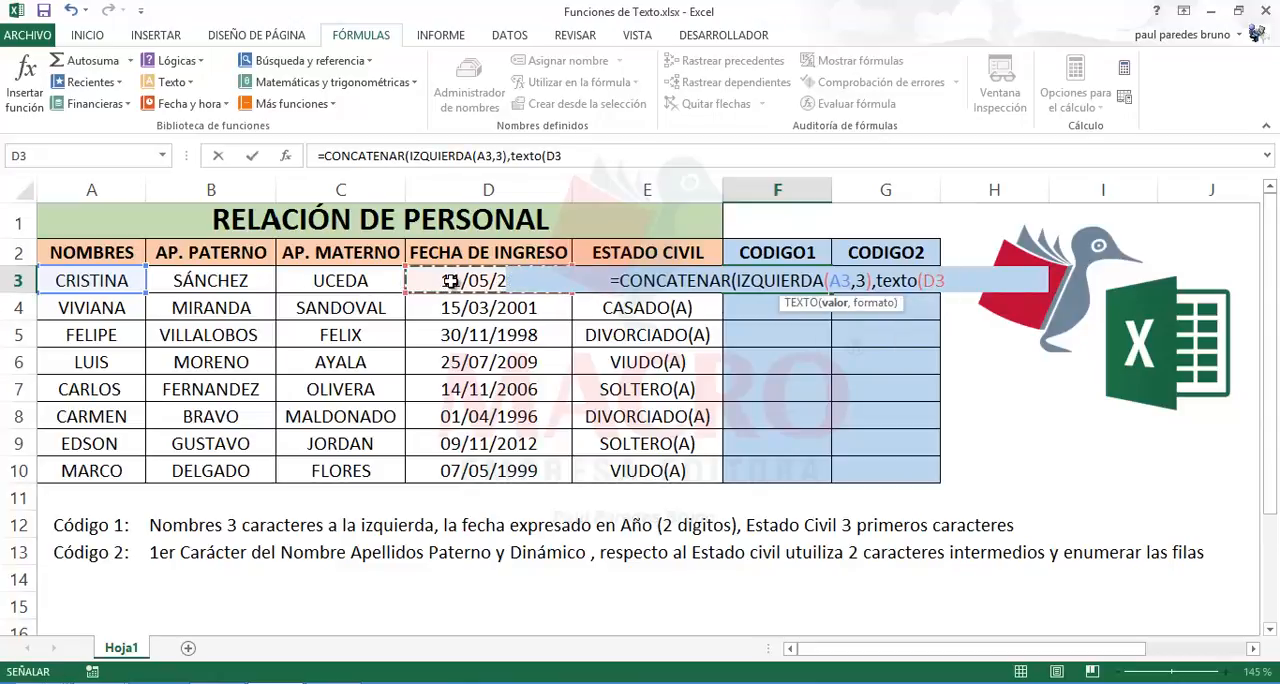
{"action": "type", "text": ","}
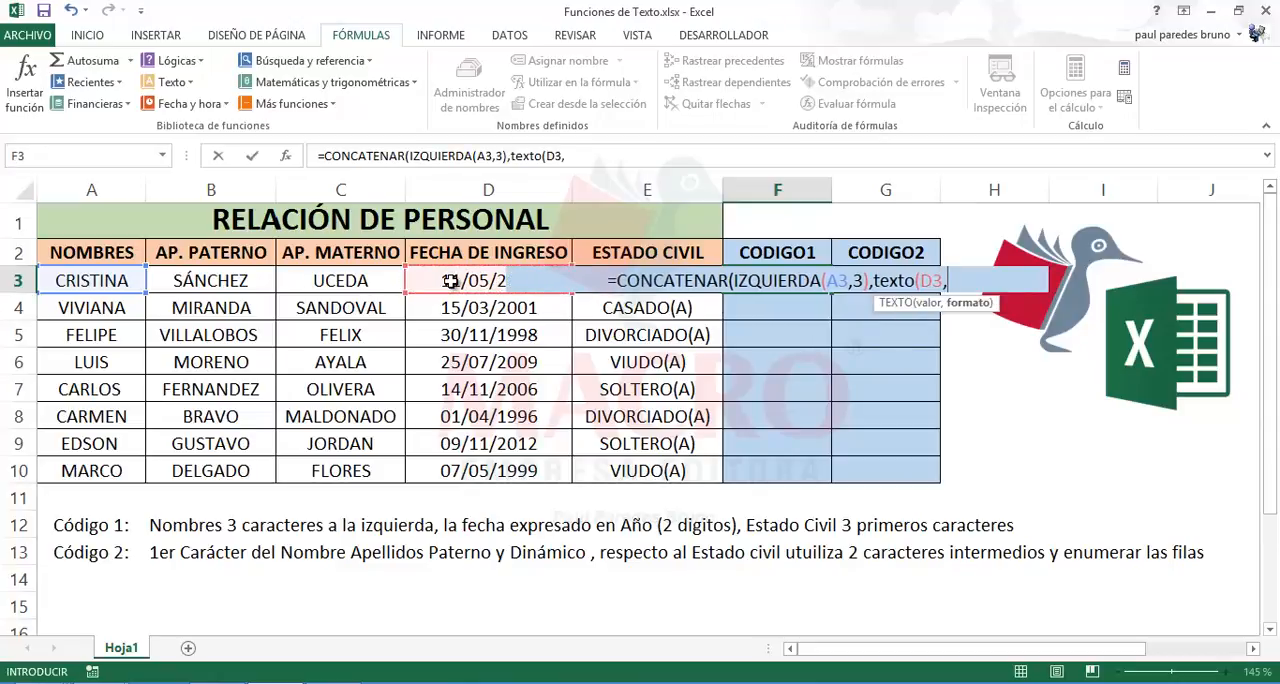
{"action": "type", "text": "\"yy\""}
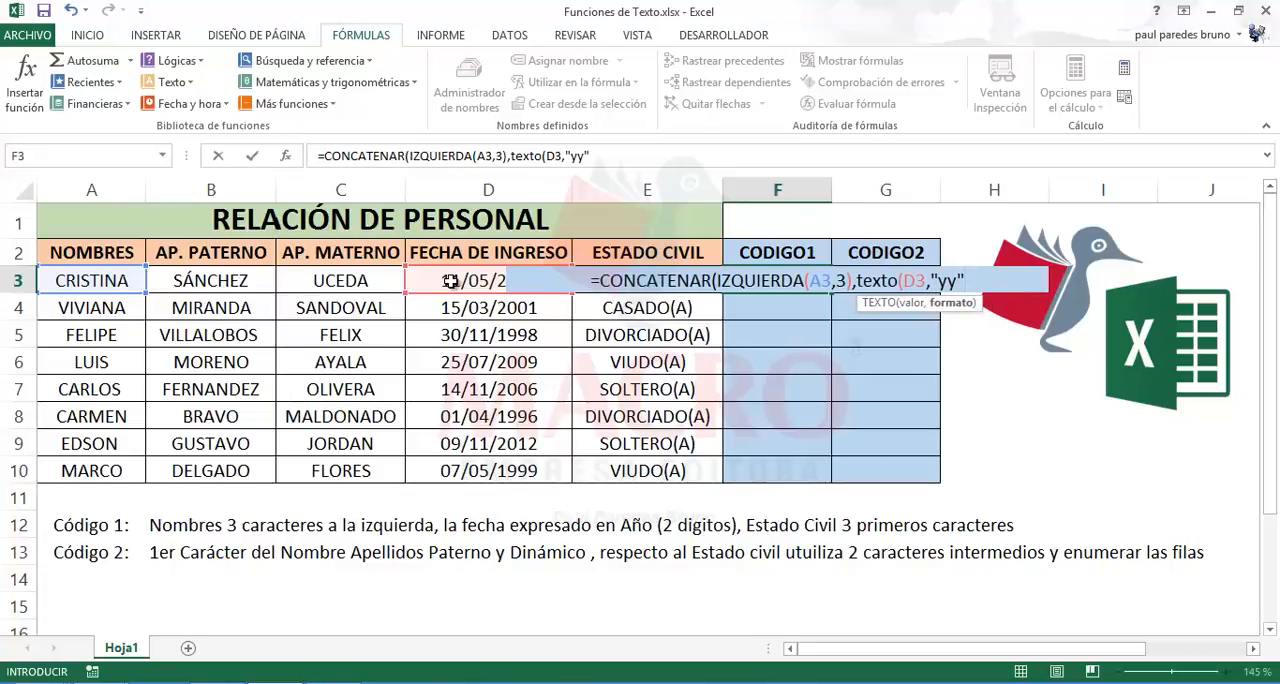
{"action": "type", "text": ")"}
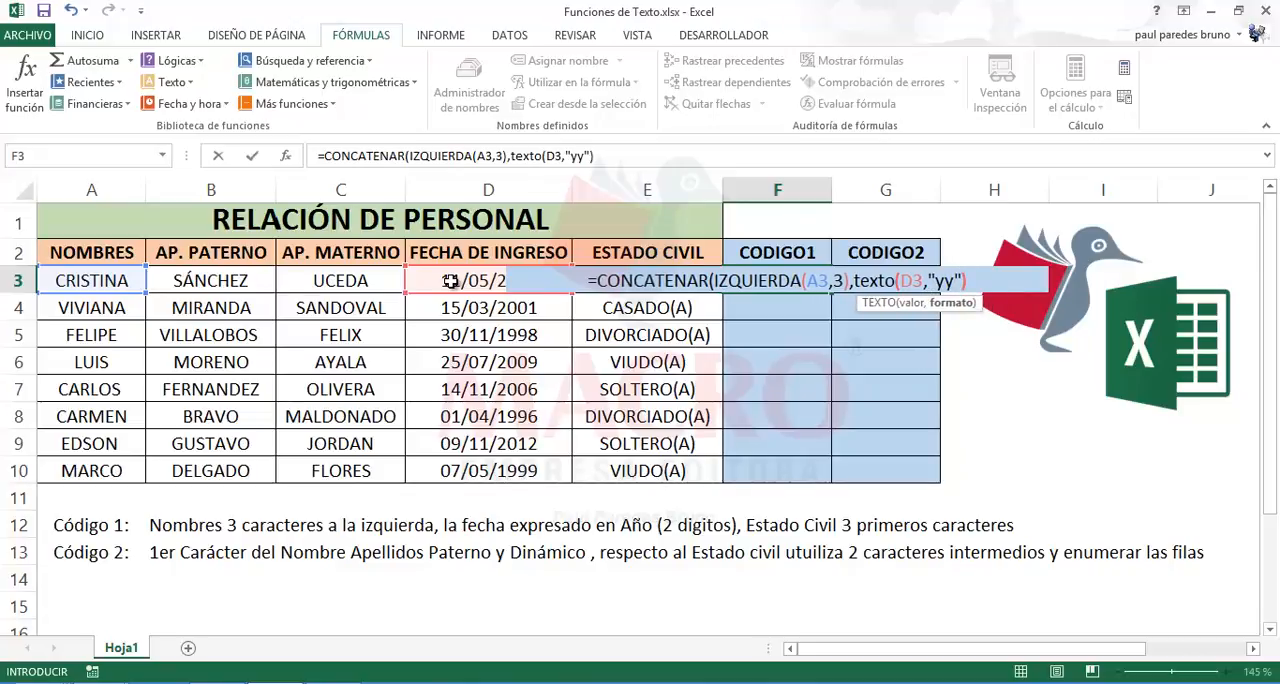
{"action": "type", "text": ","}
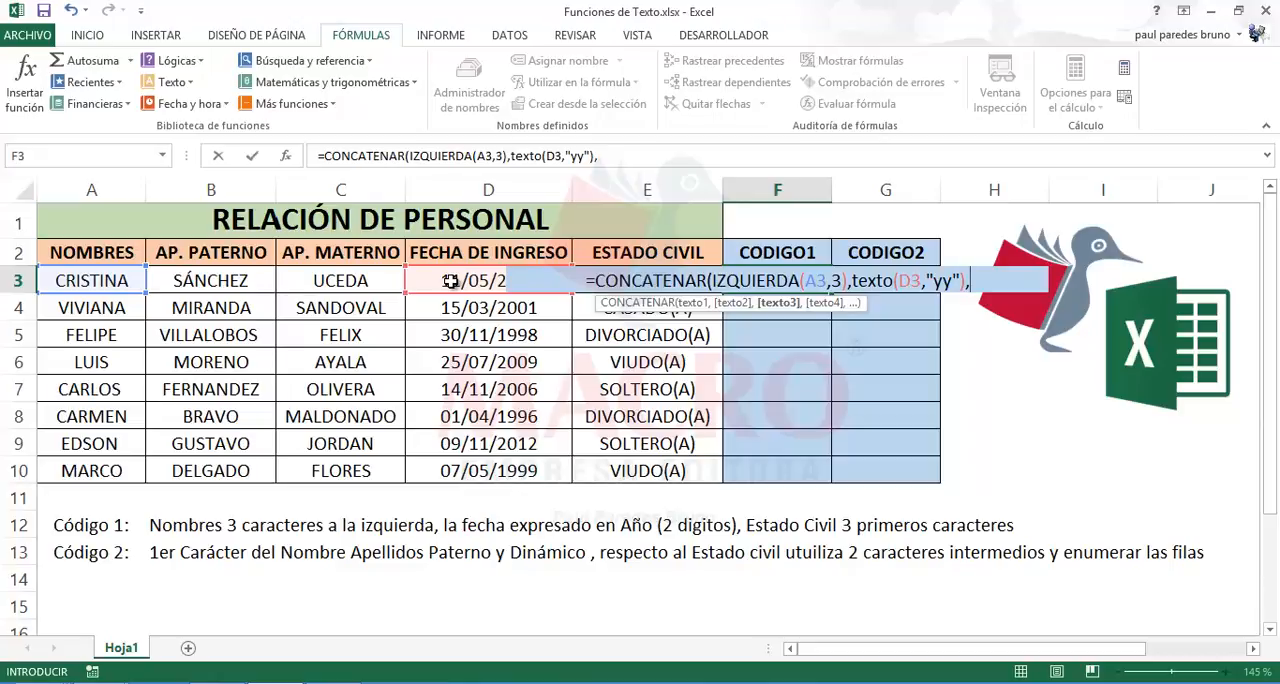
Step: Add IZQUIERDA(E3,3) as the third argument for the marital status and enter the formula, accepting the proposed closing-parenthesis correction
{"action": "type", "text": "izq"}
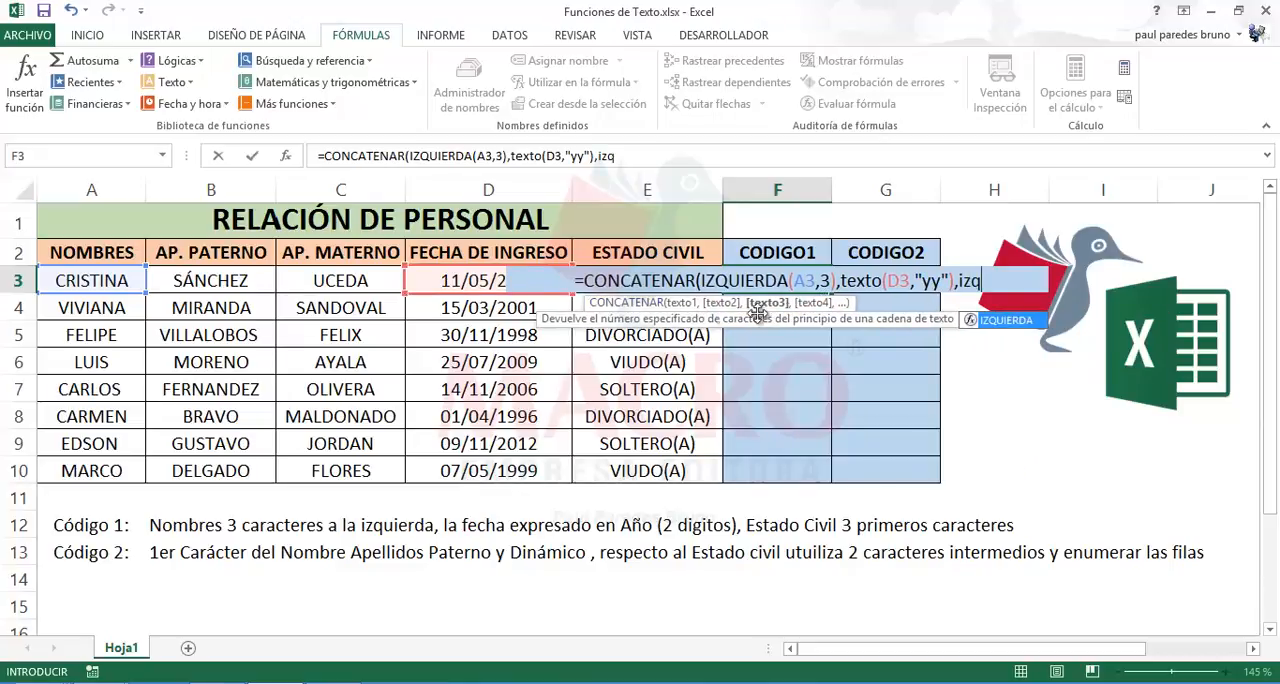
{"action": "double_click", "coordinate": [995, 321]}
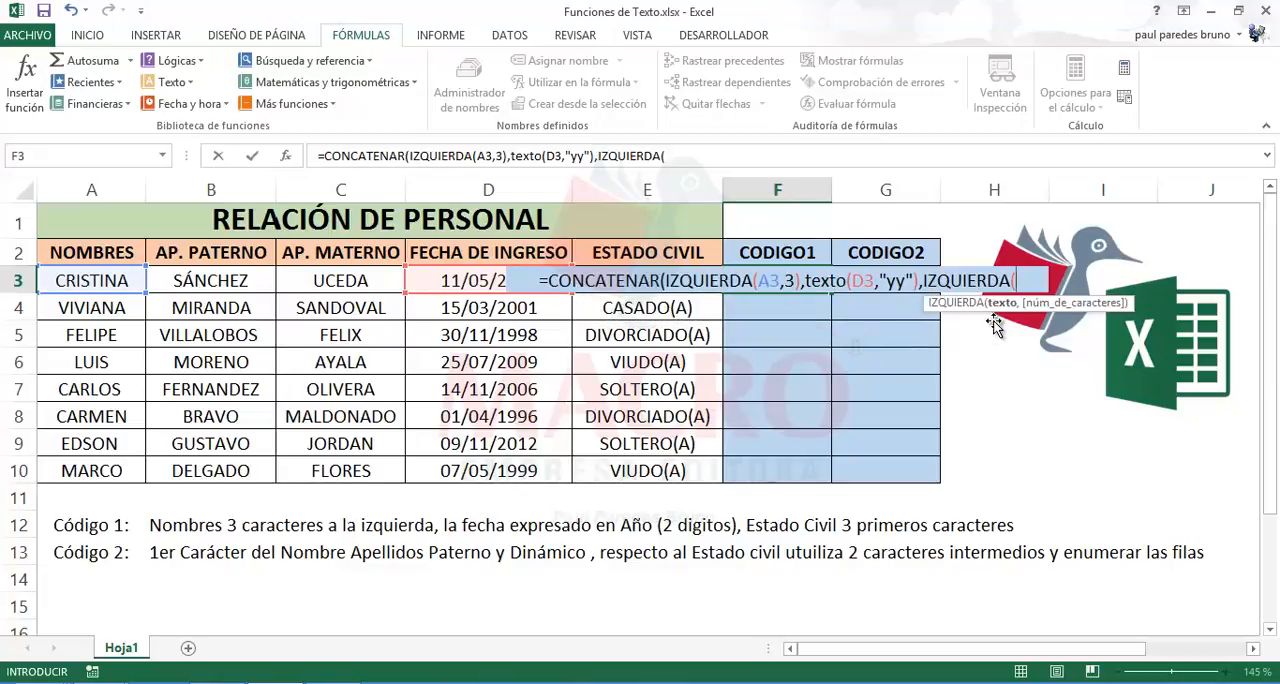
{"action": "type", "text": "e"}
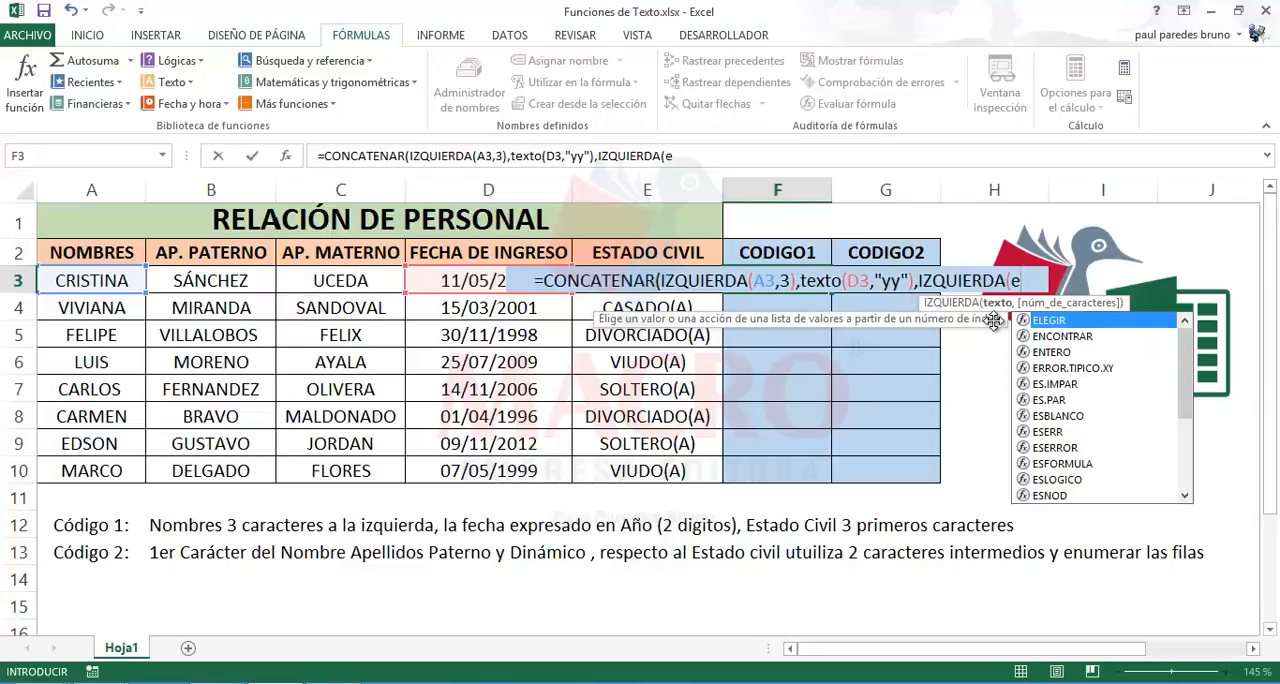
{"action": "type", "text": "3,"}
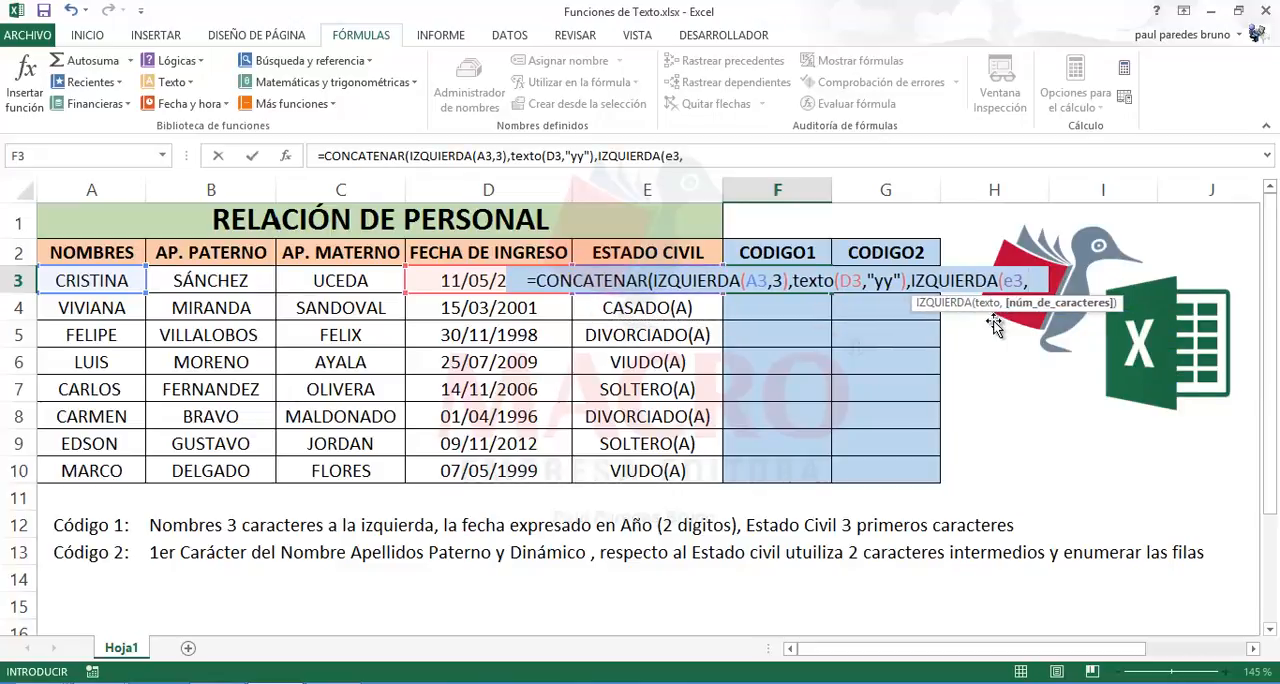
{"action": "type", "text": "3)"}
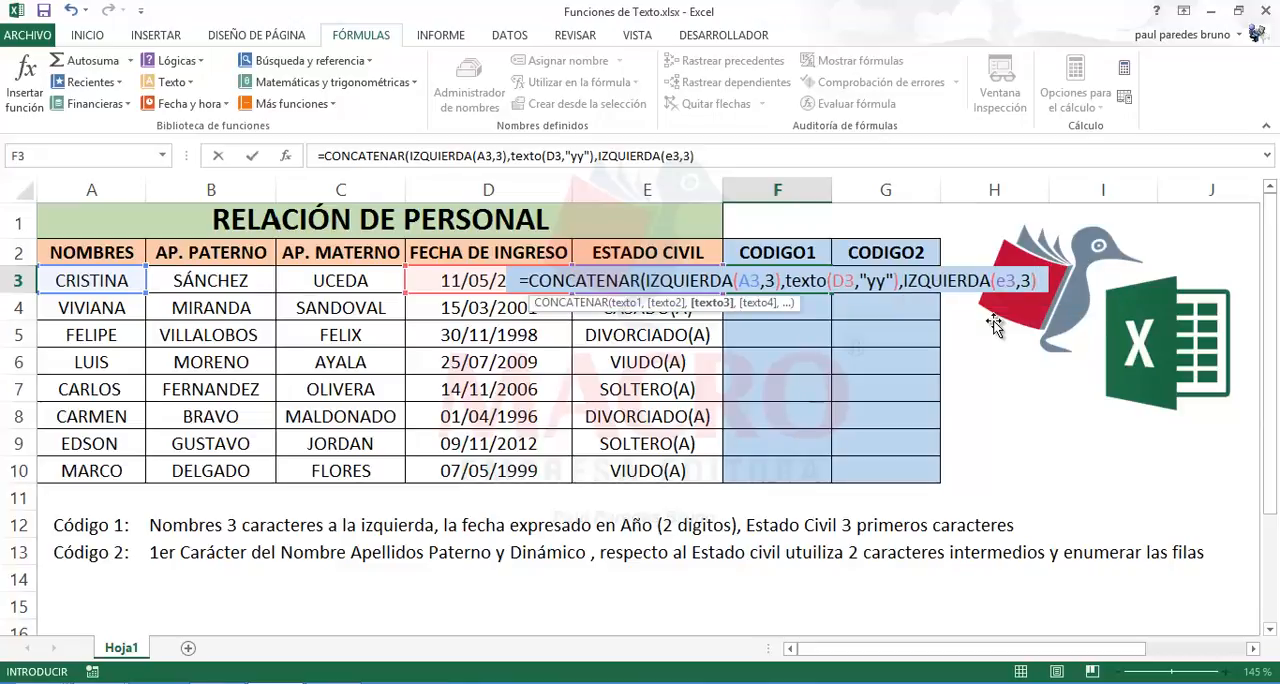
{"action": "key", "text": "Return"}
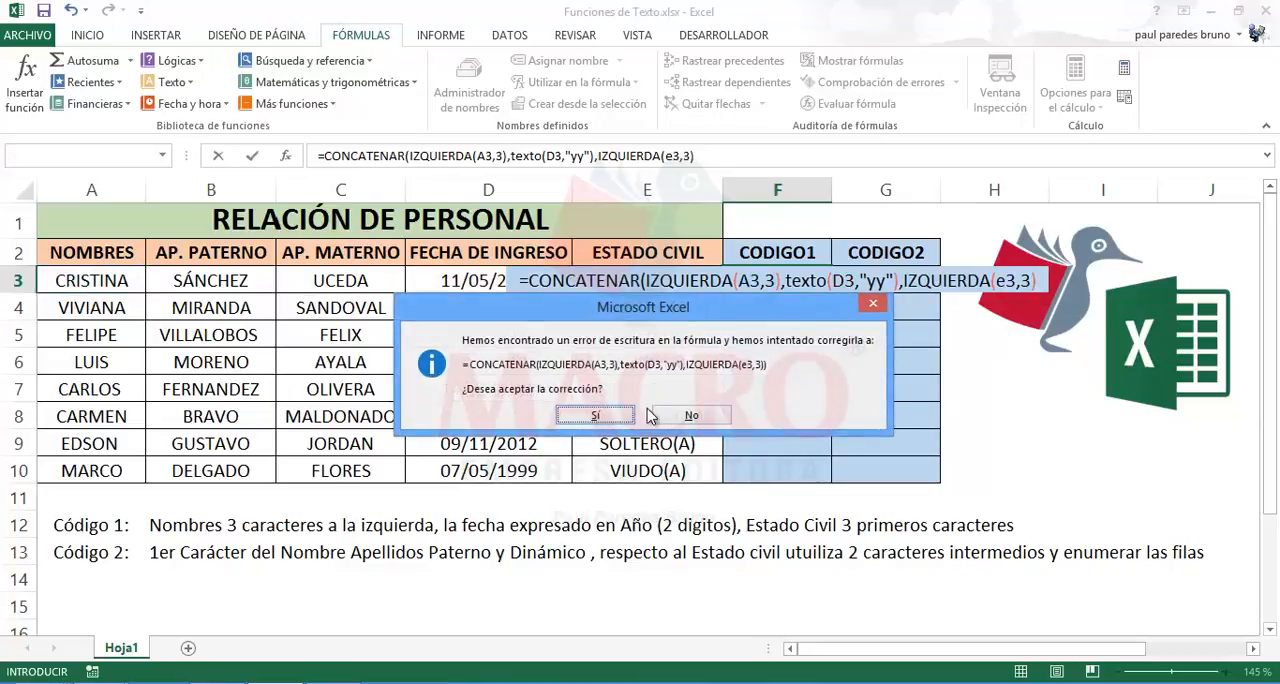
{"action": "left_click", "coordinate": [594, 415]}
Step: Remove both closing parentheses at the end of the F3 formula, enter it and accept the proposed correction
{"action": "double_click", "coordinate": [812, 280]}
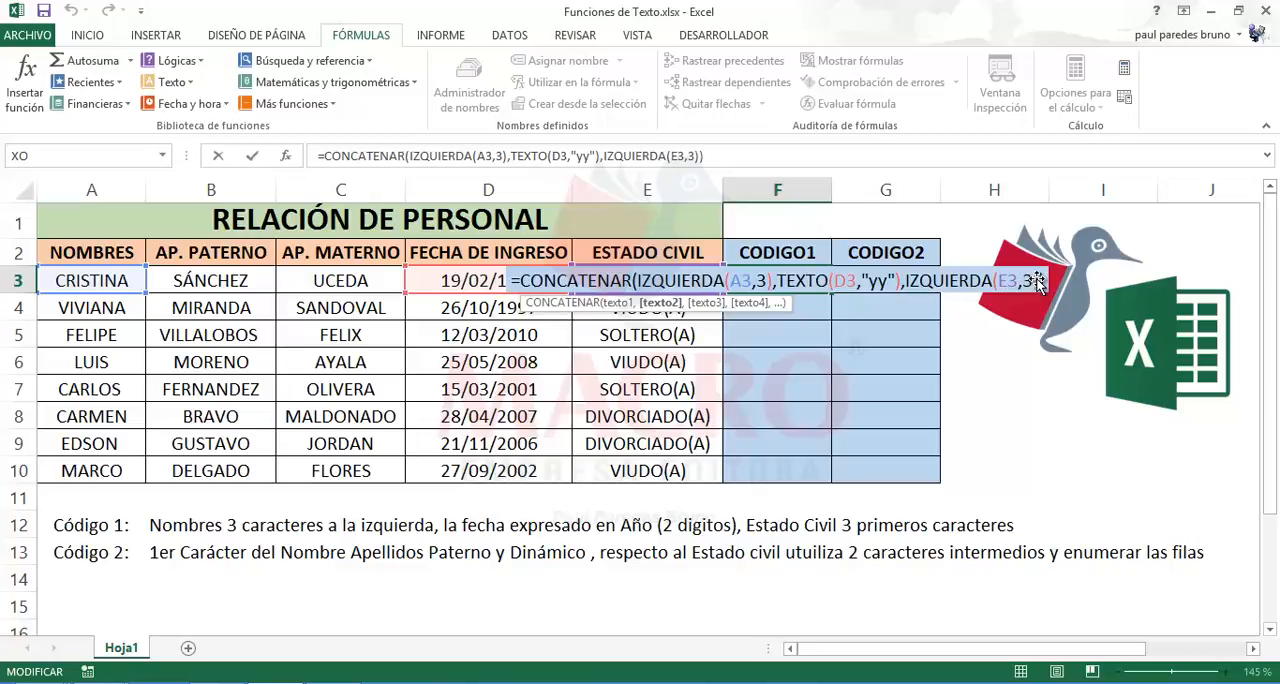
{"action": "left_click", "coordinate": [740, 156]}
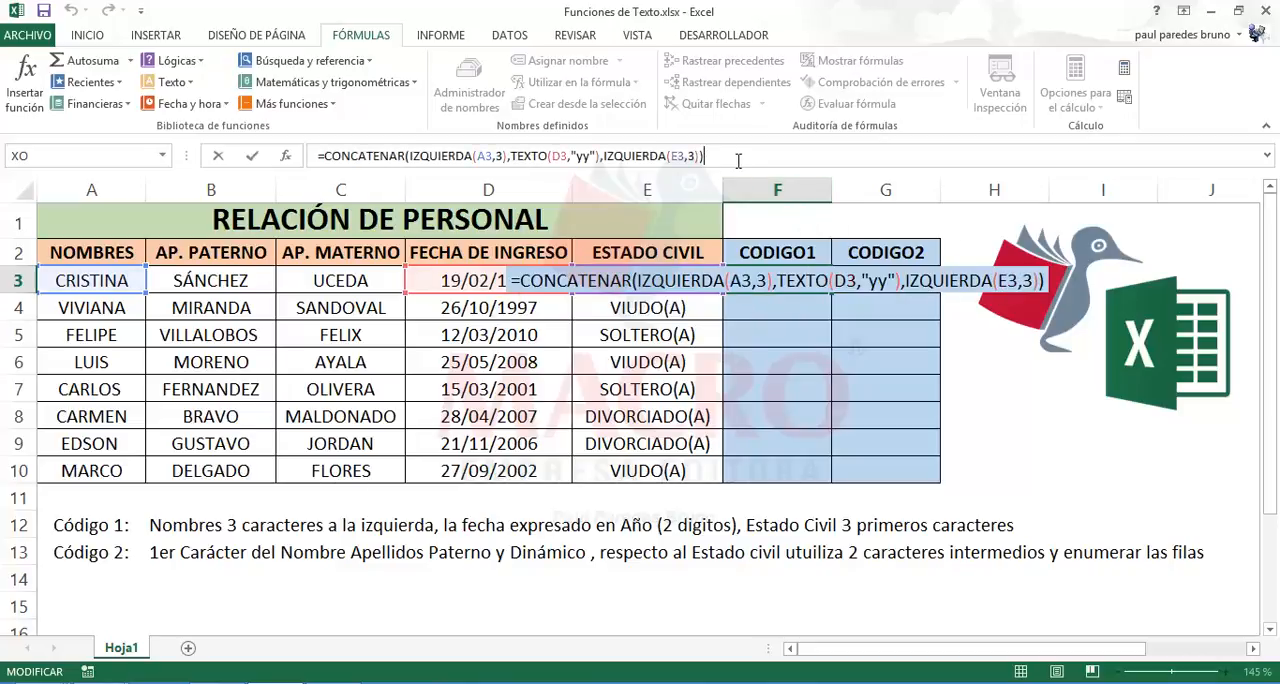
{"action": "key", "text": "BackSpace"}
{"action": "key", "text": "BackSpace"}
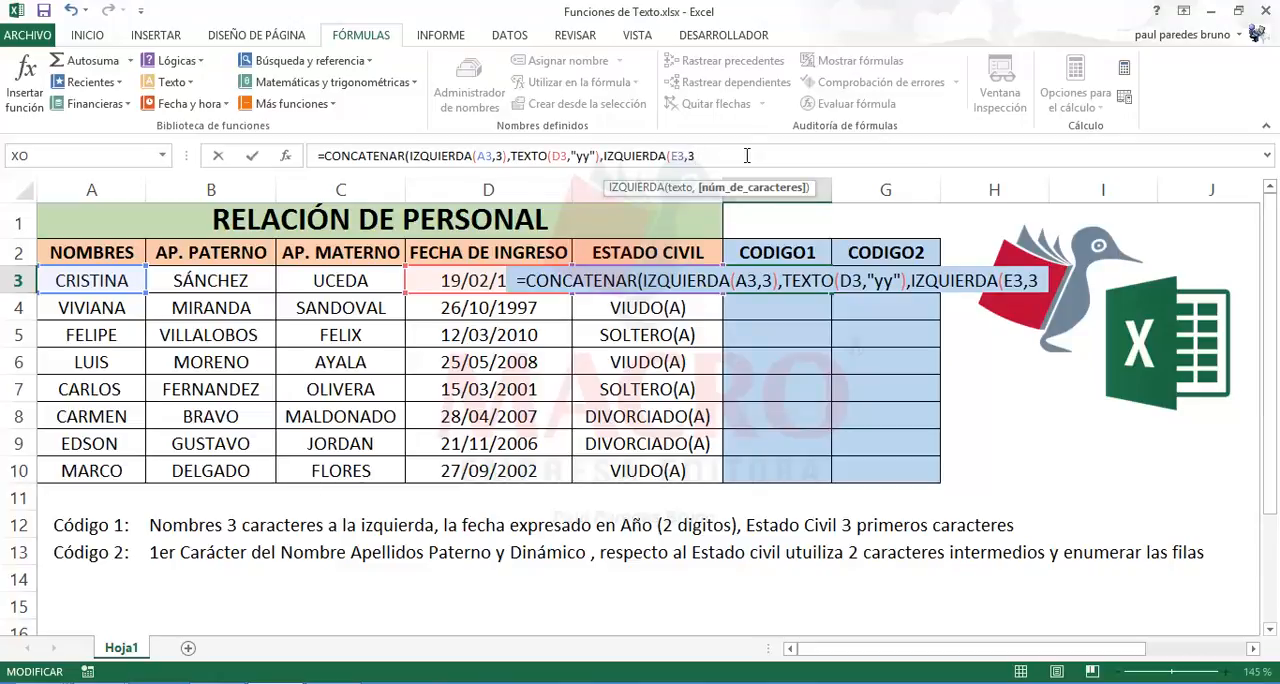
{"action": "key", "text": "Return"}
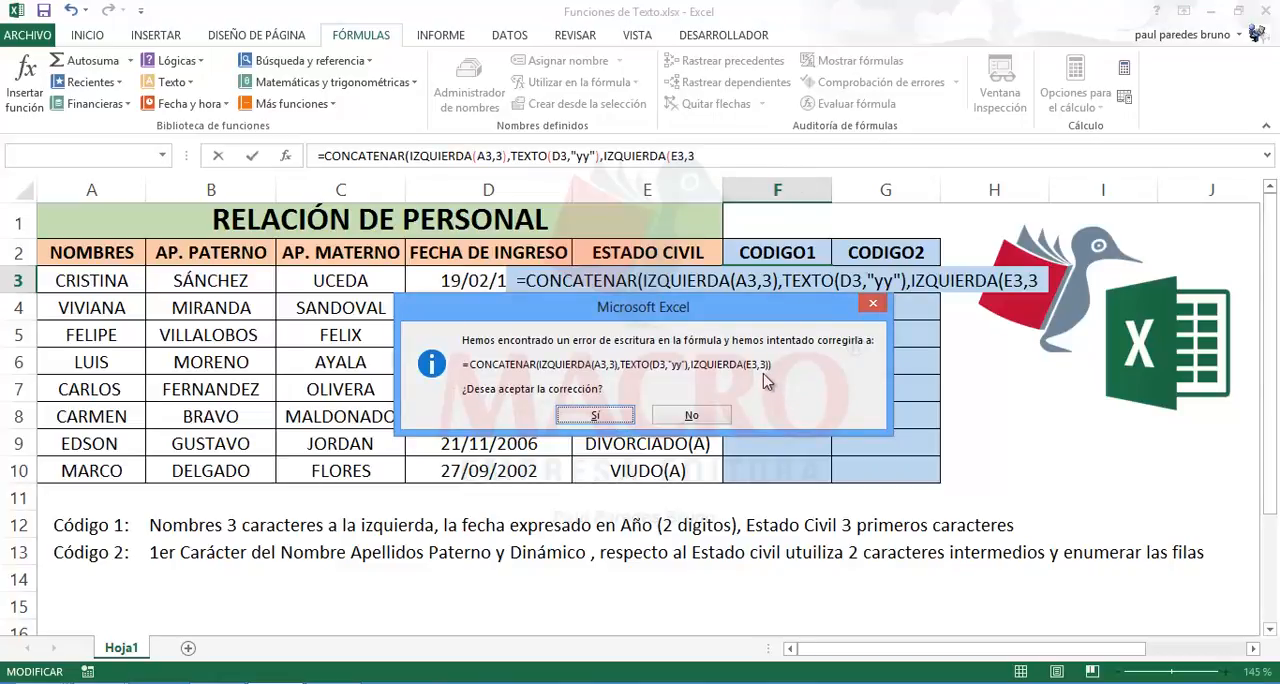
{"action": "left_click", "coordinate": [610, 424]}
Step: Delete the last two parentheses of the F3 formula and retype them to close IZQUIERDA and CONCATENAR
{"action": "double_click", "coordinate": [744, 270]}
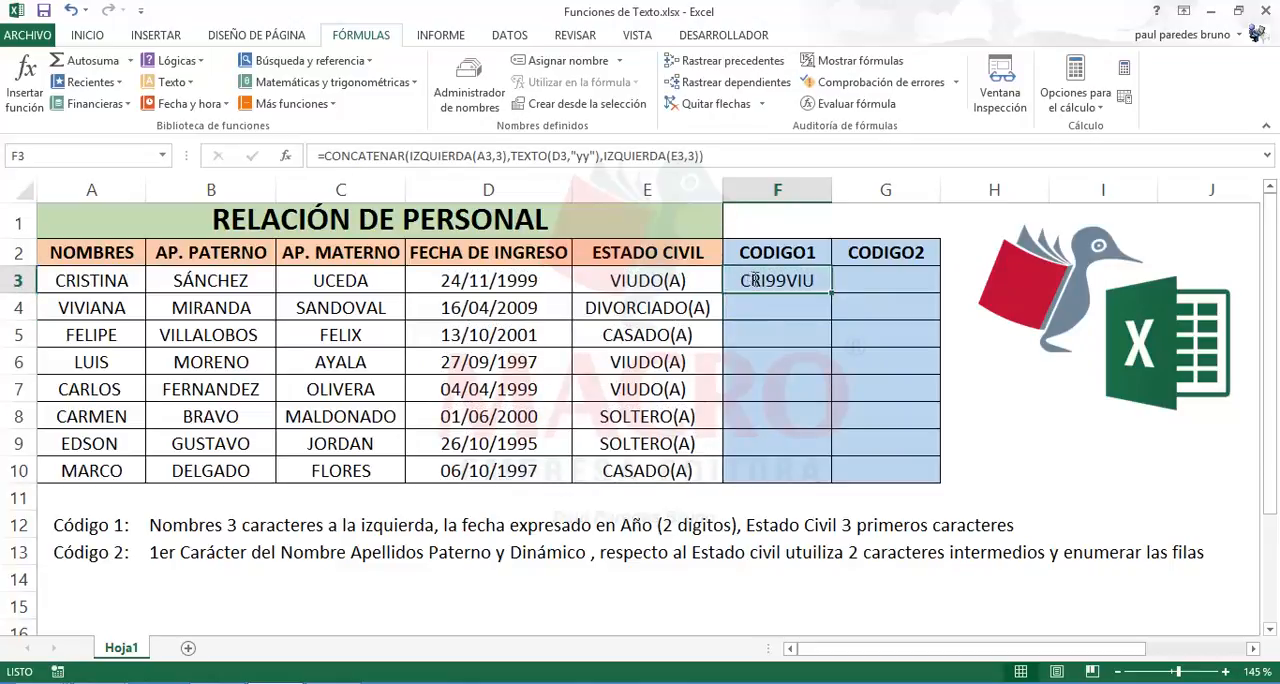
{"action": "left_click", "coordinate": [700, 156]}
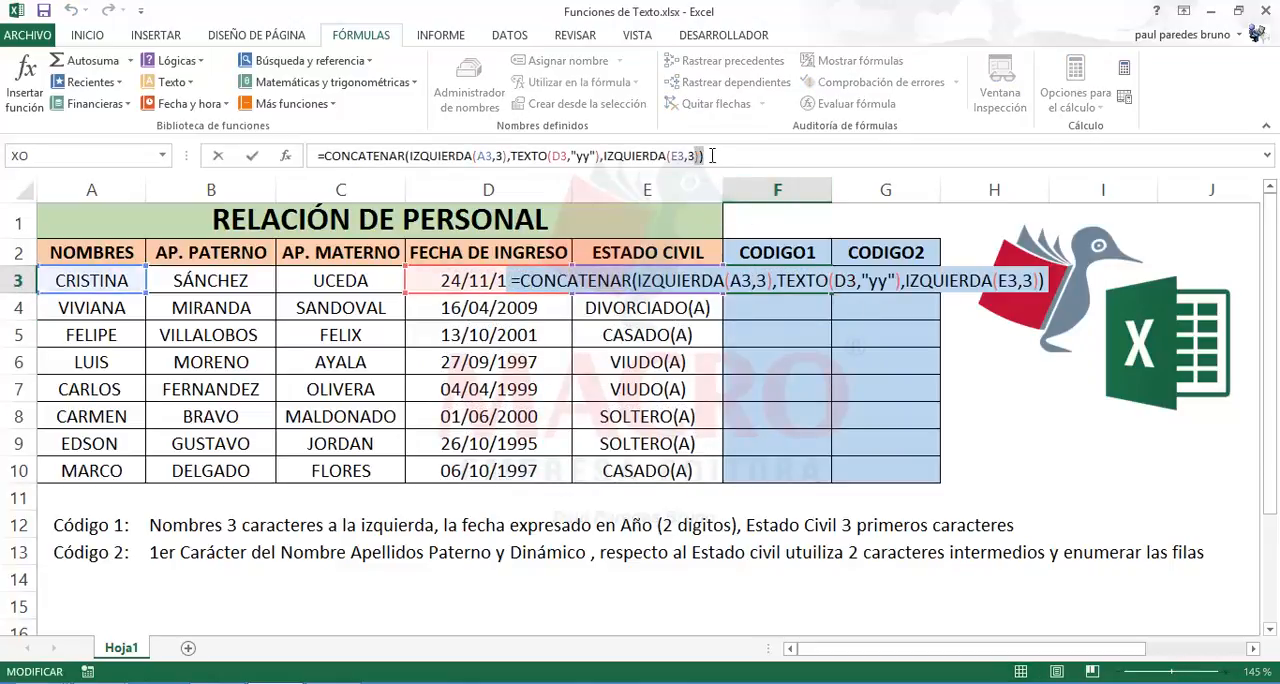
{"action": "key", "text": "BackSpace"}
{"action": "key", "text": "BackSpace"}
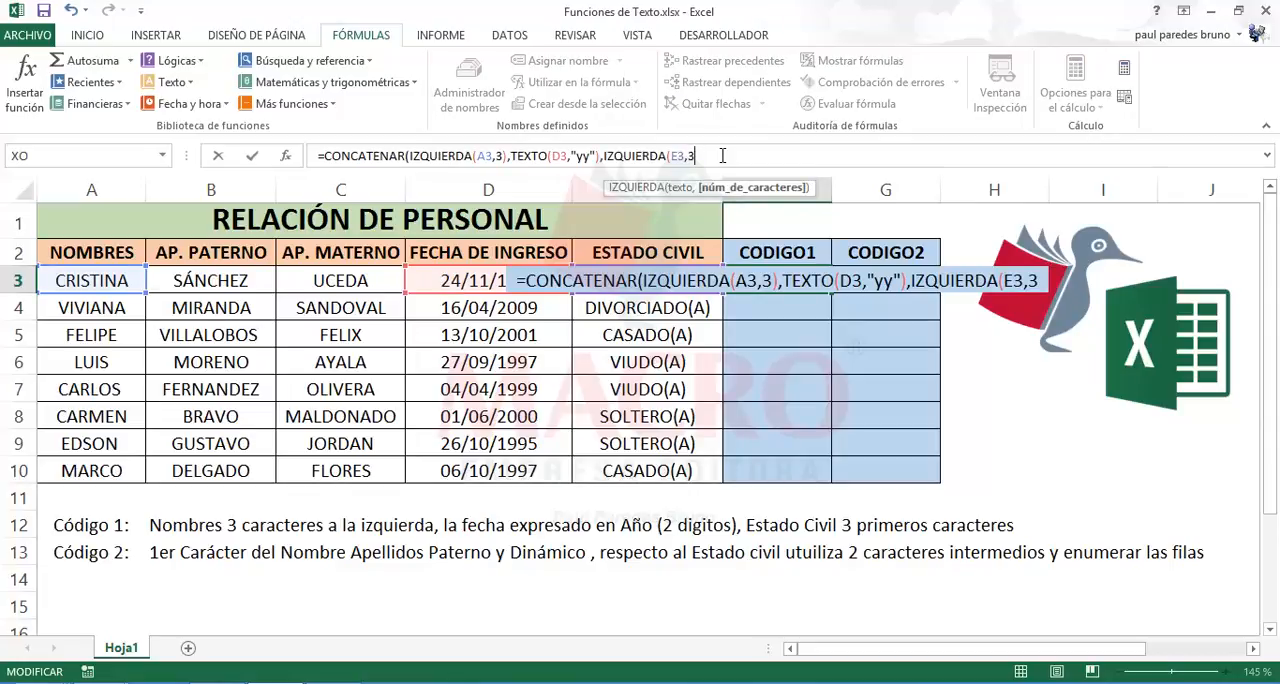
{"action": "type", "text": ")"}
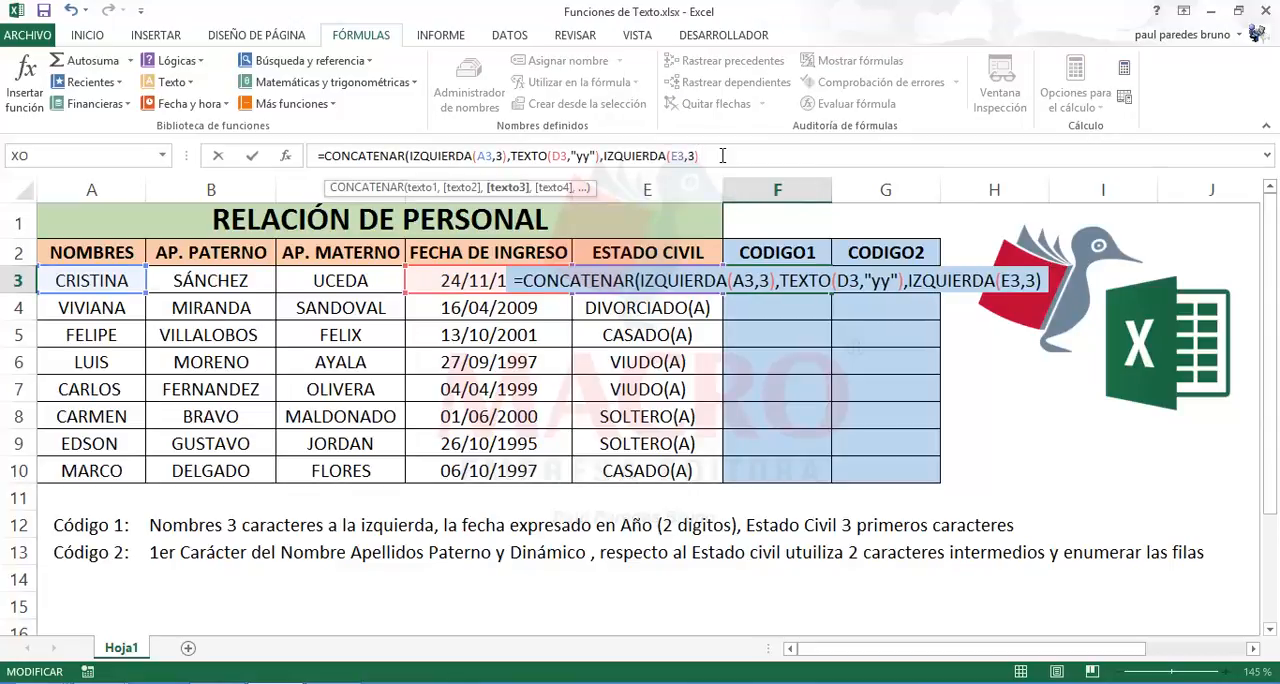
{"action": "type", "text": ")"}
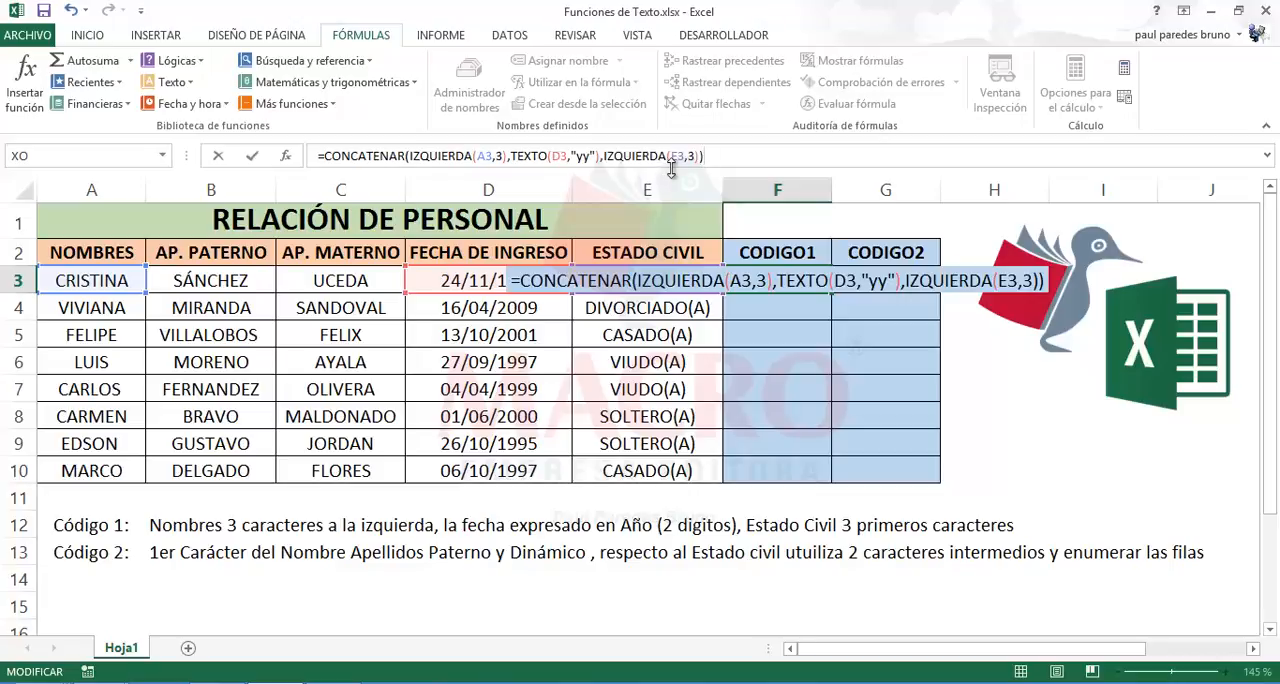
{"action": "key", "text": "Return"}
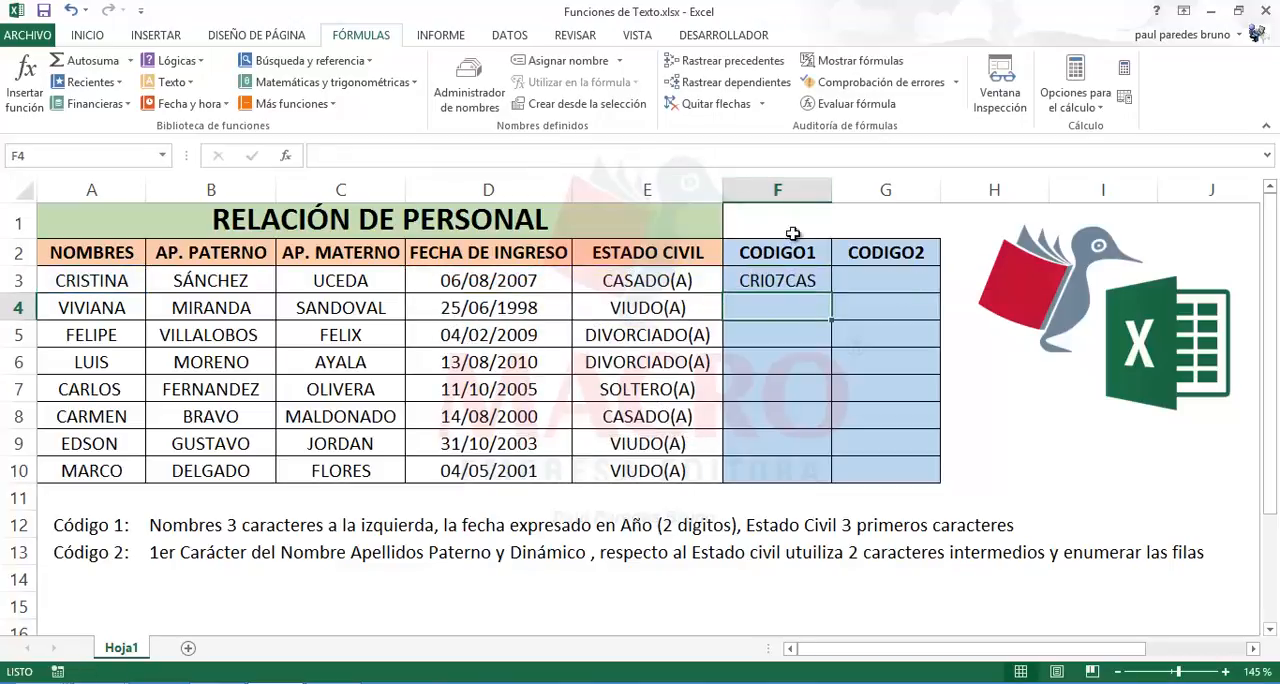
Step: Copy the CODIGO1 formula from F3 down through F10
{"action": "left_click", "coordinate": [812, 282]}
{"action": "left_click_drag", "start_coordinate": [830, 294], "coordinate": [824, 471]}
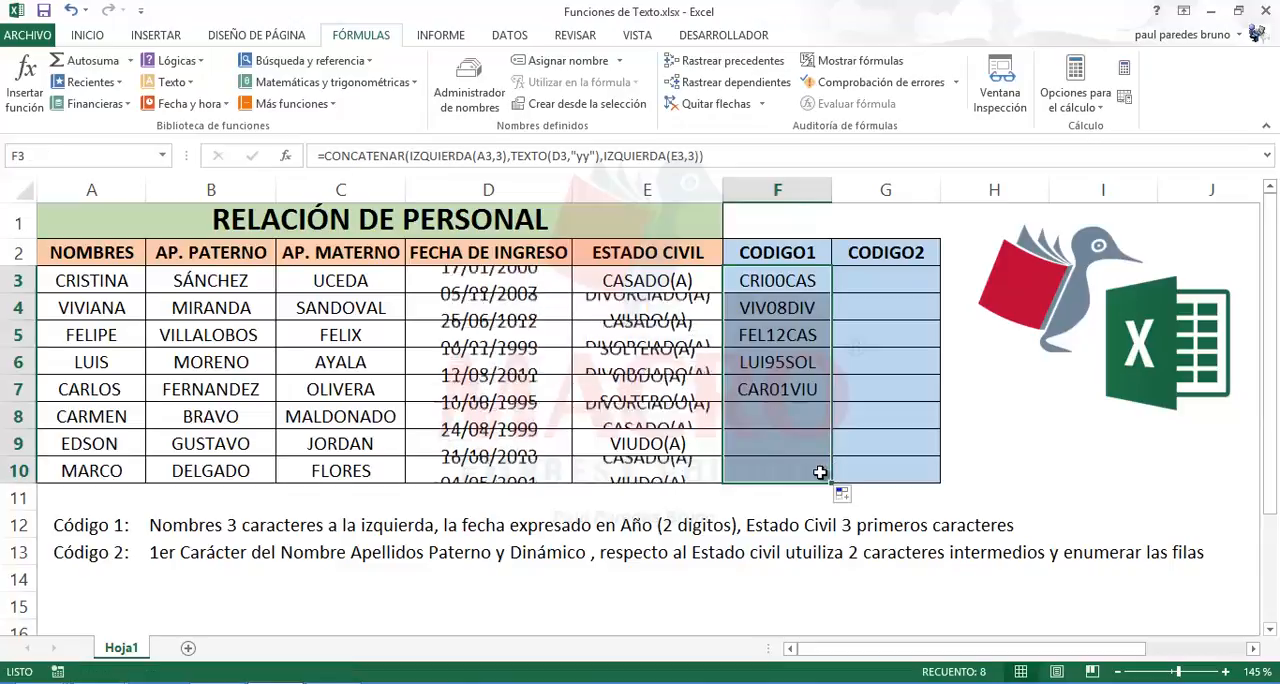
{"action": "left_click", "coordinate": [795, 318]}
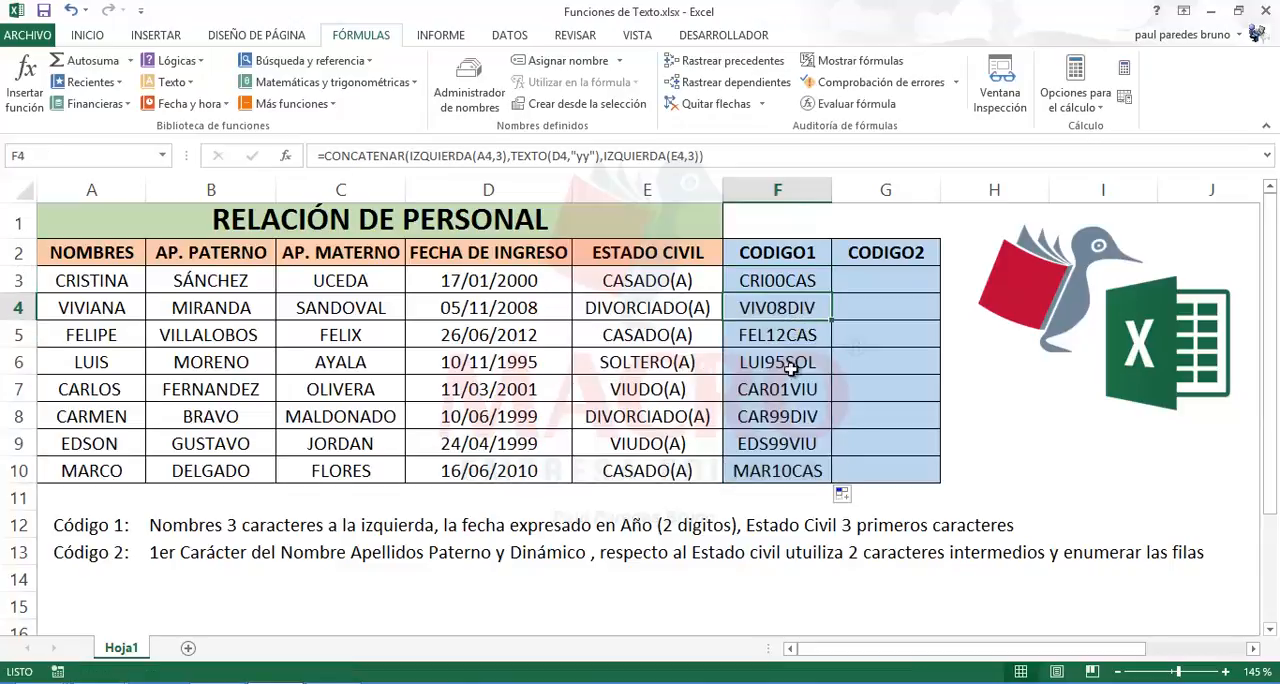
Step: Review several copied CODIGO1 formulas and the source data in A3:E3, ending on G3, the first CODIGO2 cell
{"action": "left_click", "coordinate": [790, 389]}
{"action": "left_click", "coordinate": [791, 338]}
{"action": "left_click", "coordinate": [795, 313]}
{"action": "left_click", "coordinate": [797, 380]}
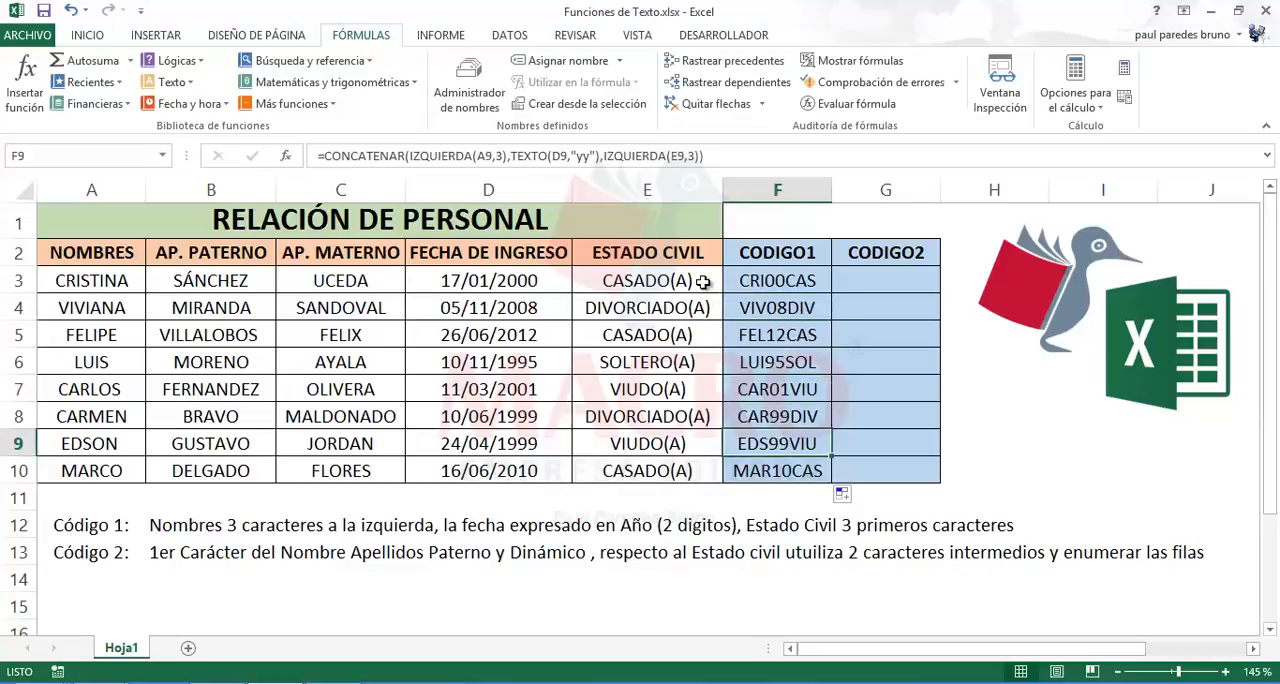
{"action": "left_click_drag", "start_coordinate": [688, 281], "coordinate": [104, 286]}
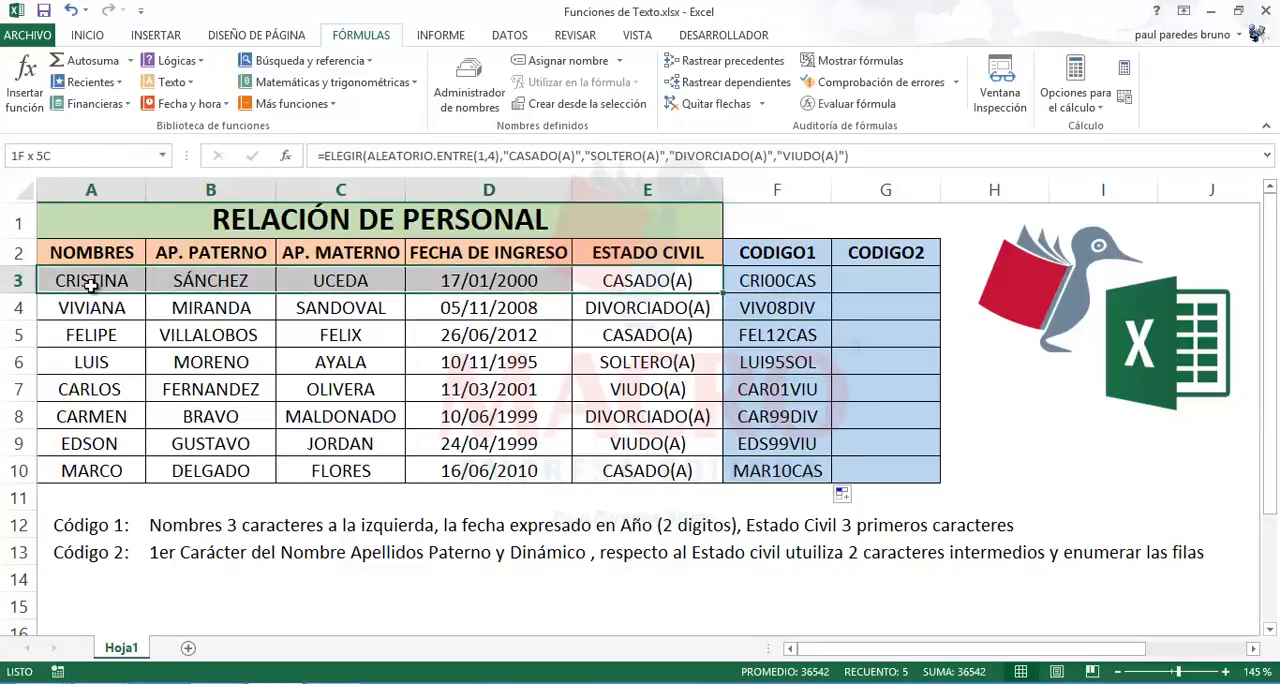
{"action": "left_click", "coordinate": [882, 283]}
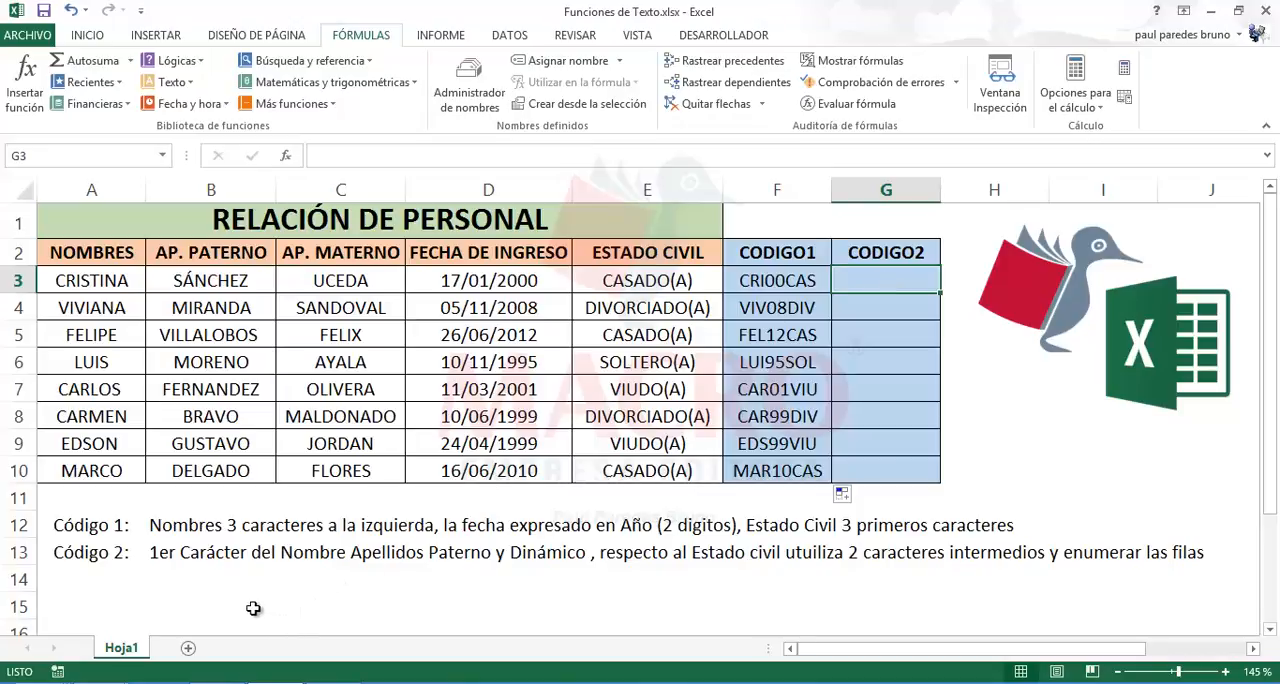
Step: Replace the word "Dinámico" with "Materno" in the Código 2 rule in B13
{"action": "left_click", "coordinate": [172, 561]}
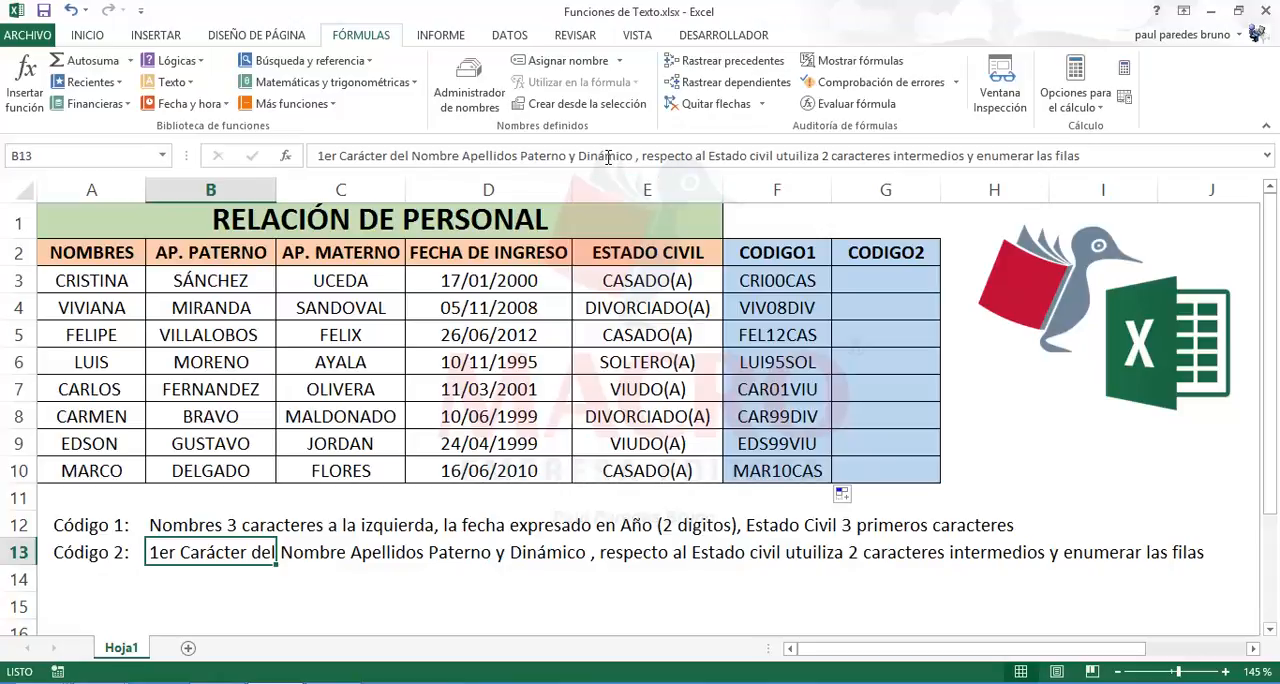
{"action": "left_click_drag", "start_coordinate": [634, 156], "coordinate": [579, 151]}
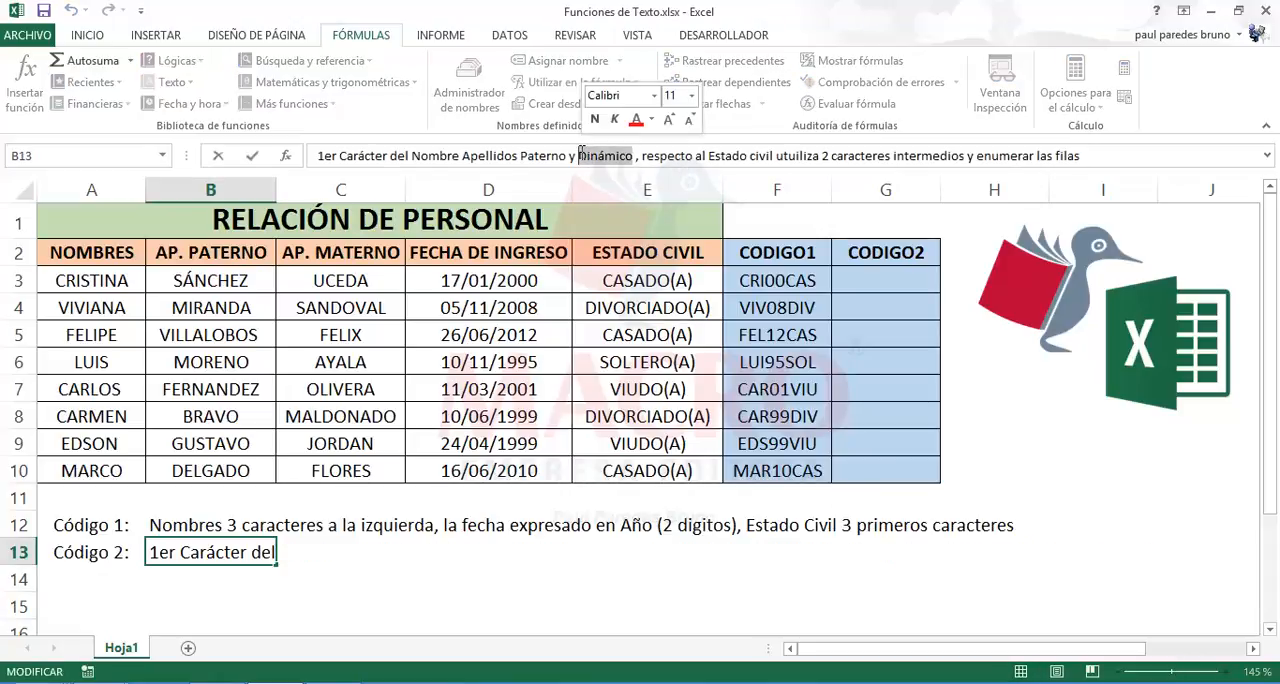
{"action": "type", "text": "Materno"}
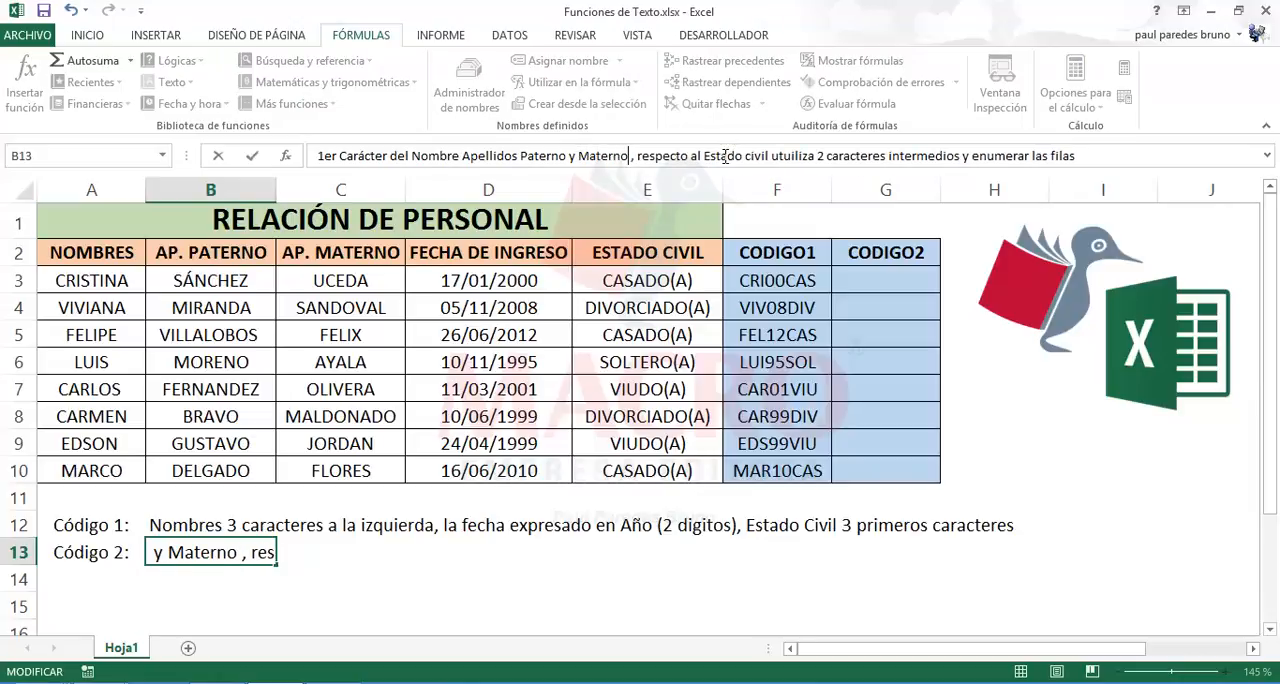
{"action": "key", "text": "Return"}
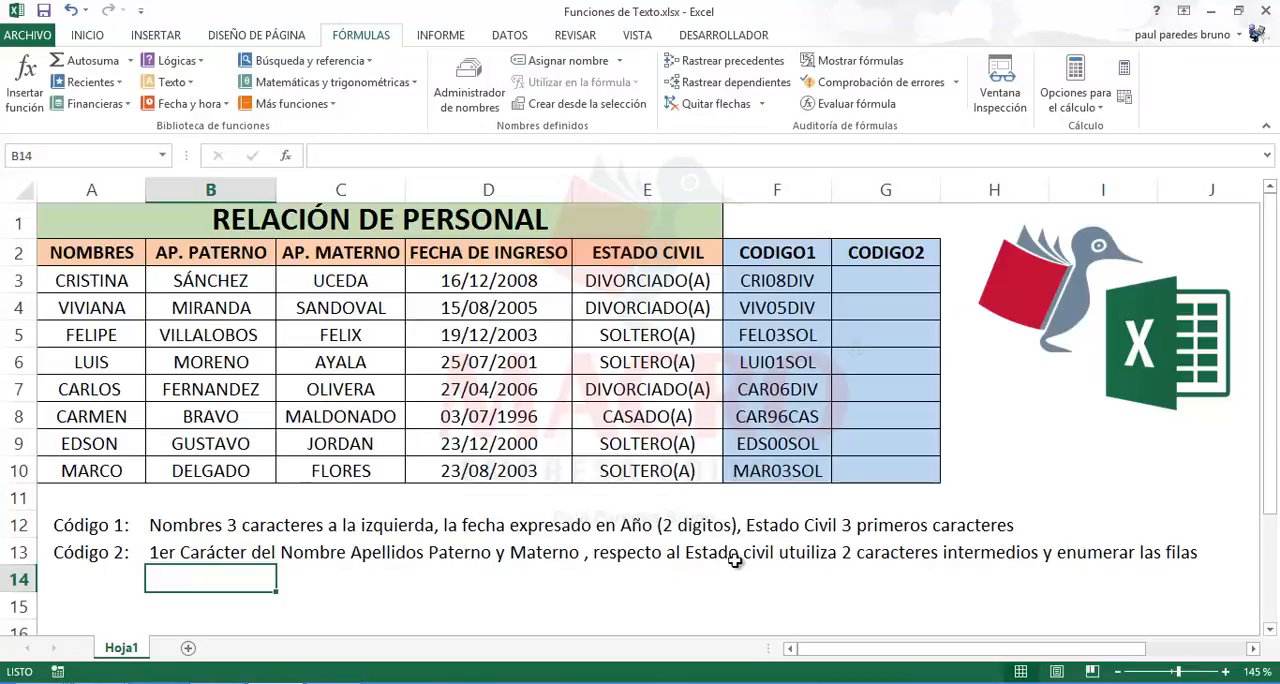
Step: Run the spelling check from B13 and change "utuiliza" to the suggested "utiliza"
{"action": "left_click", "coordinate": [209, 558]}
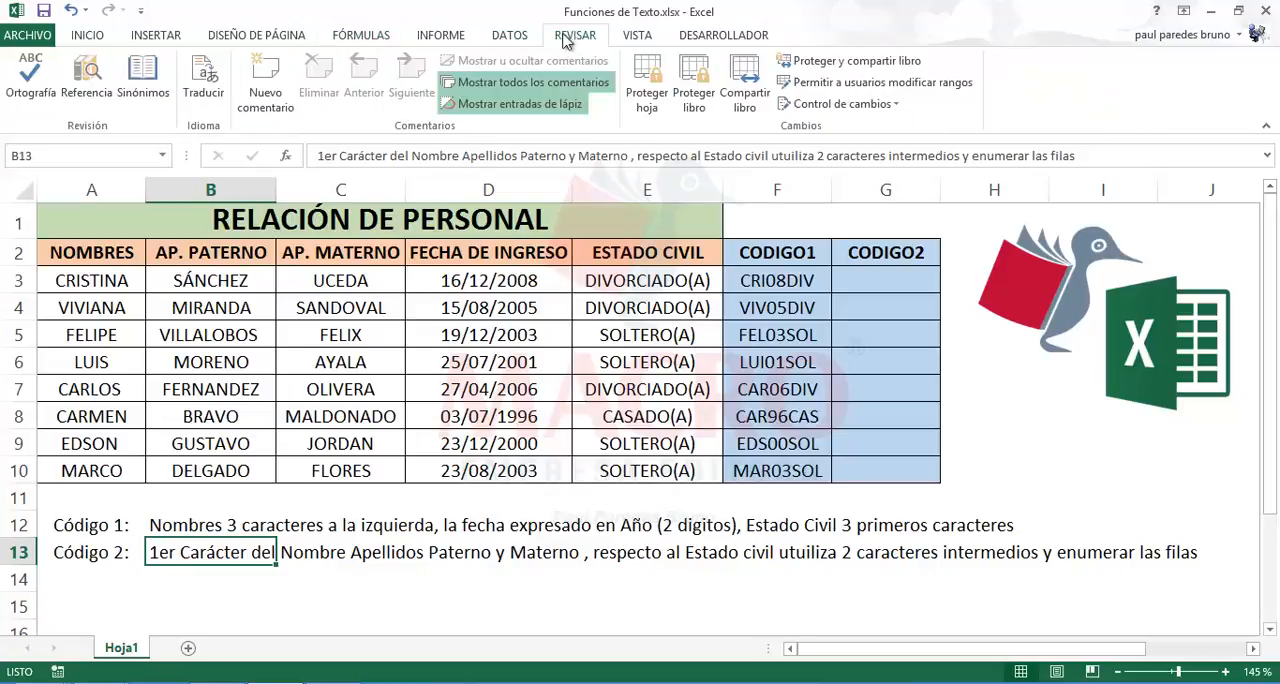
{"action": "left_click", "coordinate": [575, 38]}
{"action": "left_click", "coordinate": [30, 80]}
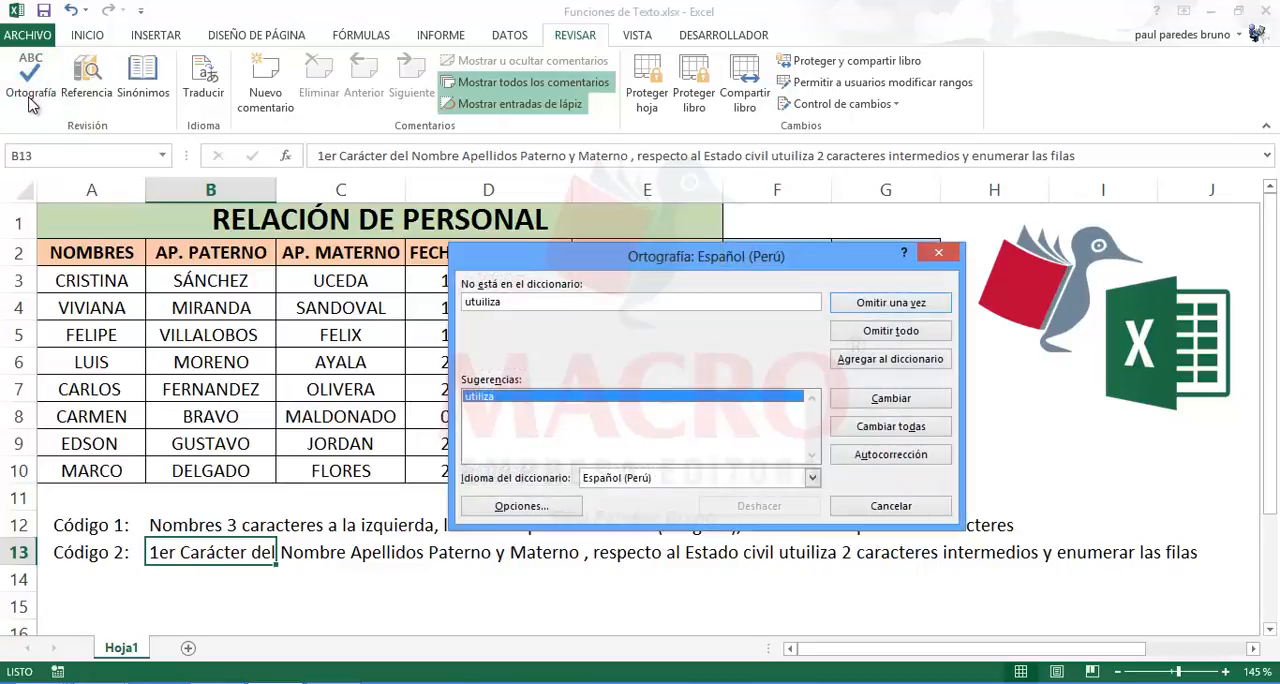
{"action": "left_click_drag", "start_coordinate": [547, 269], "coordinate": [377, 217]}
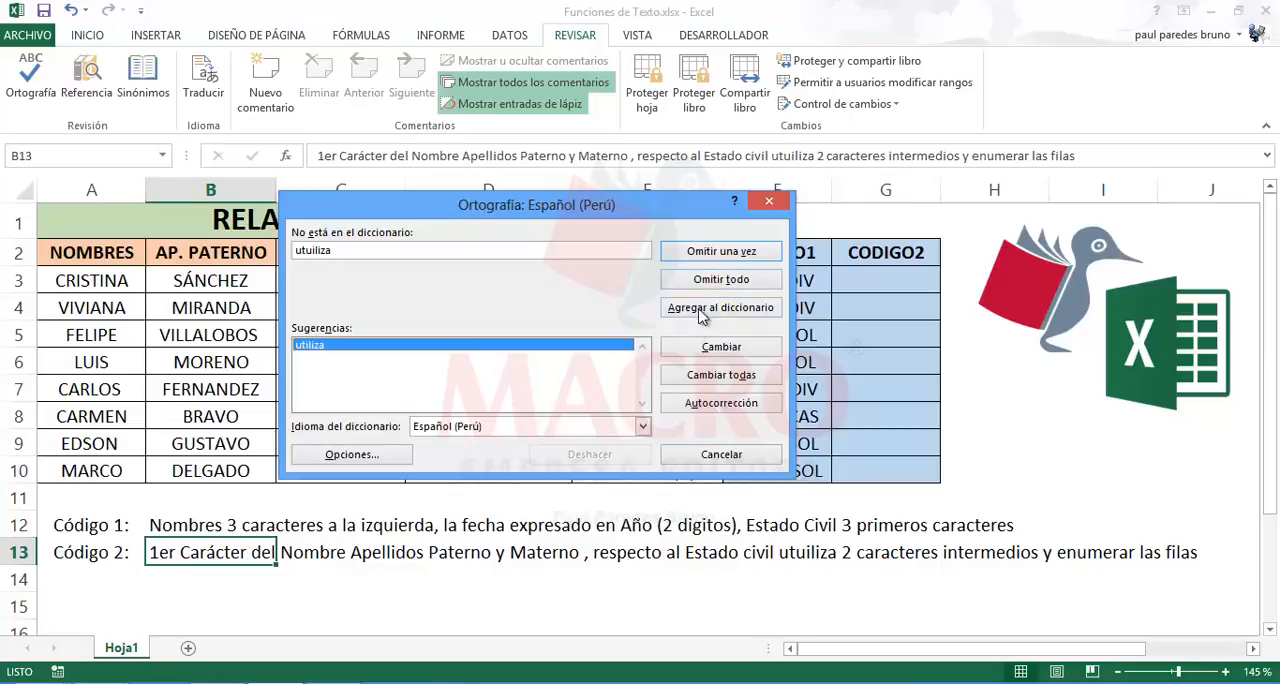
{"action": "left_click", "coordinate": [702, 347]}
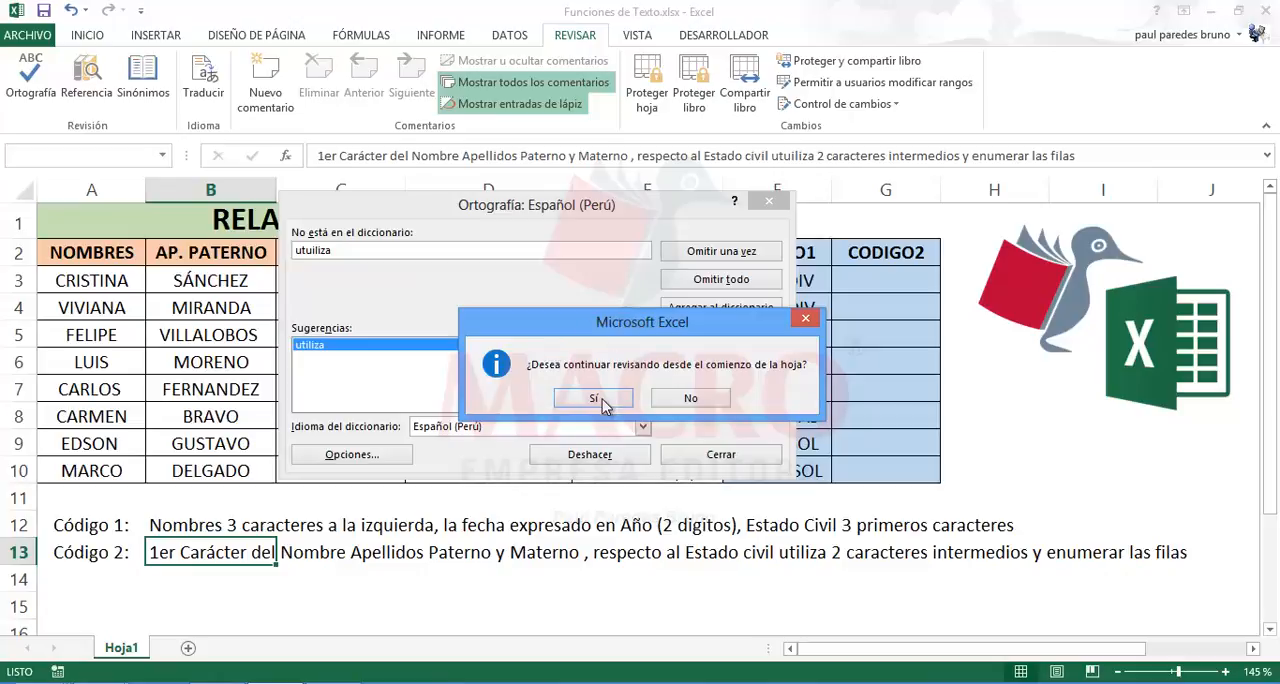
Step: Continue the spelling check from the start of the sheet, change "digitos" to "dígitos" in B12 and finish the check
{"action": "left_click", "coordinate": [596, 398]}
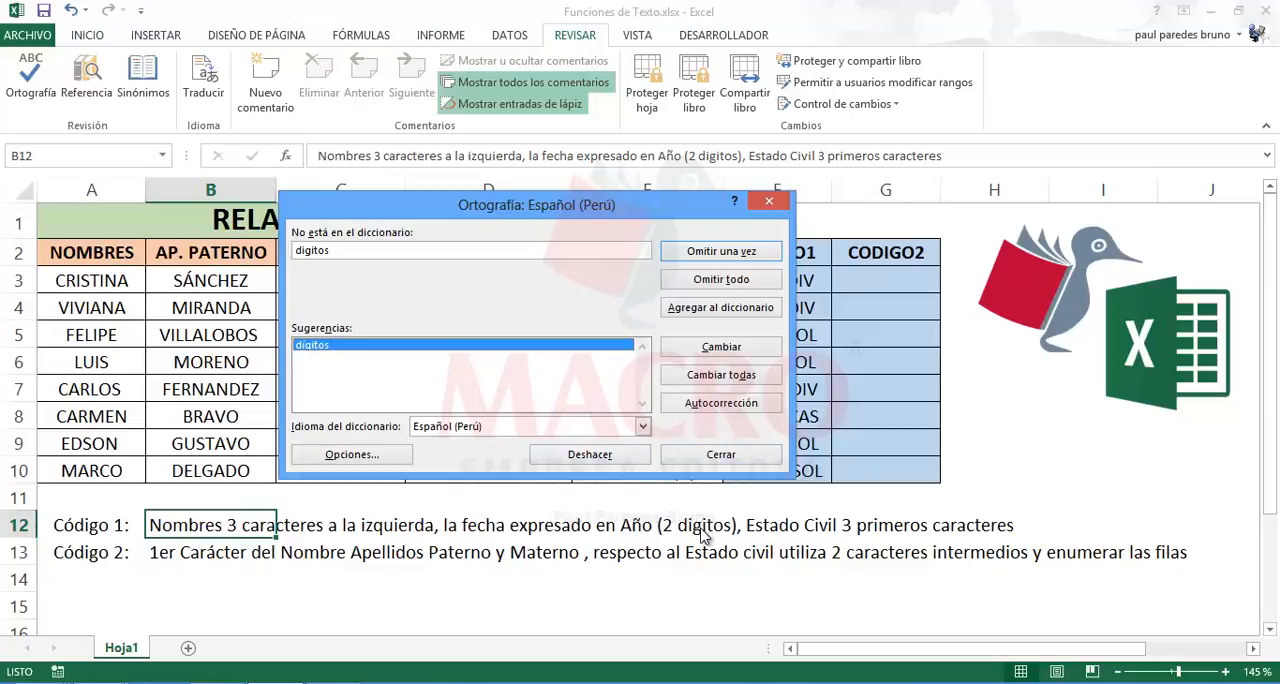
{"action": "left_click", "coordinate": [705, 350]}
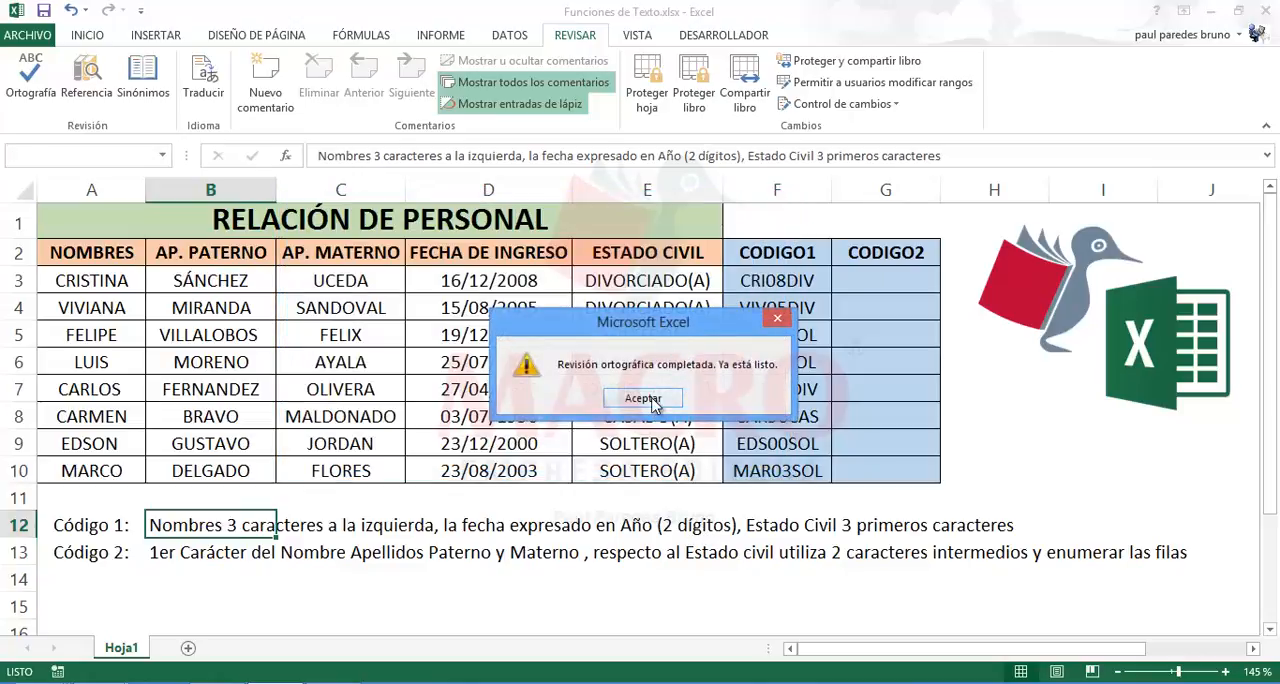
{"action": "left_click", "coordinate": [648, 400]}
{"action": "left_click", "coordinate": [473, 532]}
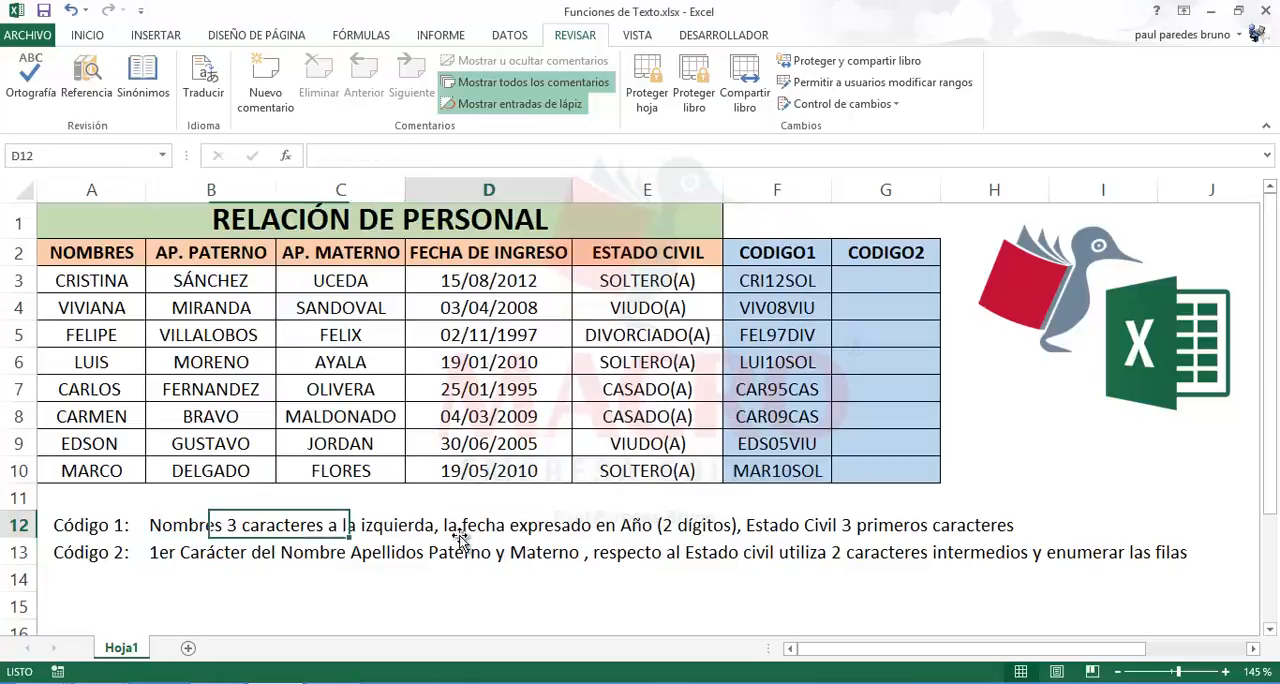
Step: Start the CODIGO2 formula in G3 with CONCATENAR and a first argument IZQUIERDA(A3,1) for the name's first character
{"action": "left_click", "coordinate": [158, 556]}
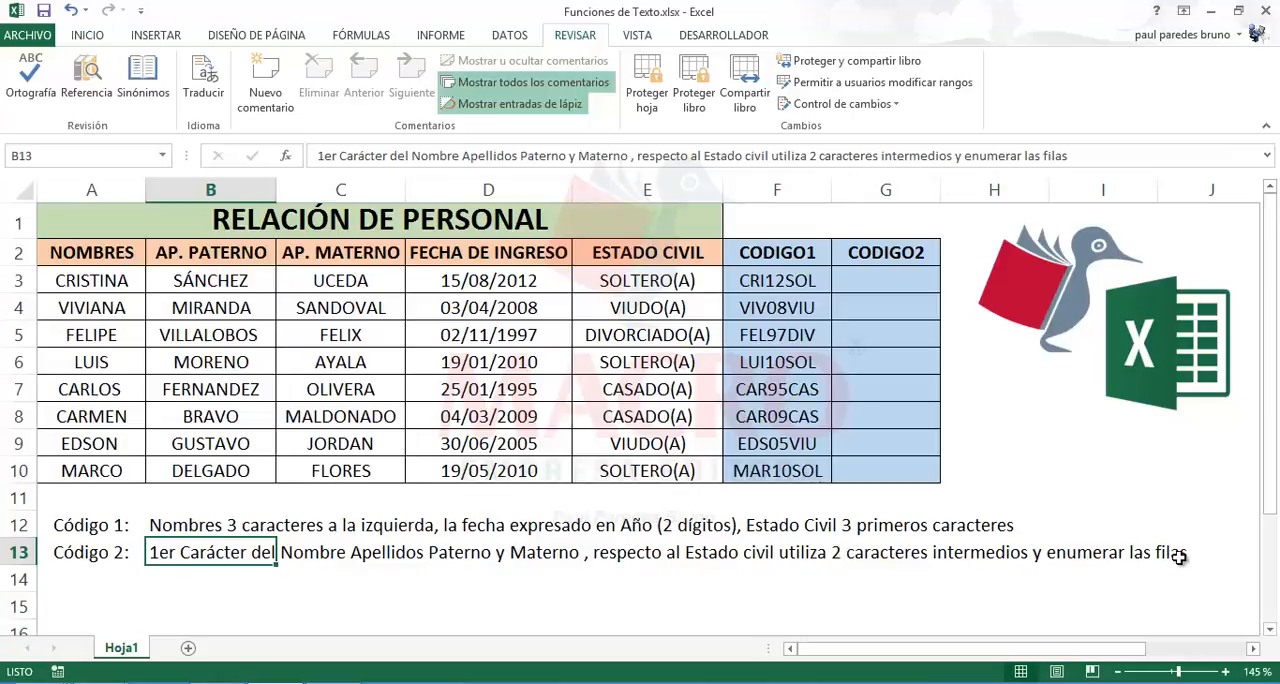
{"action": "left_click", "coordinate": [892, 275]}
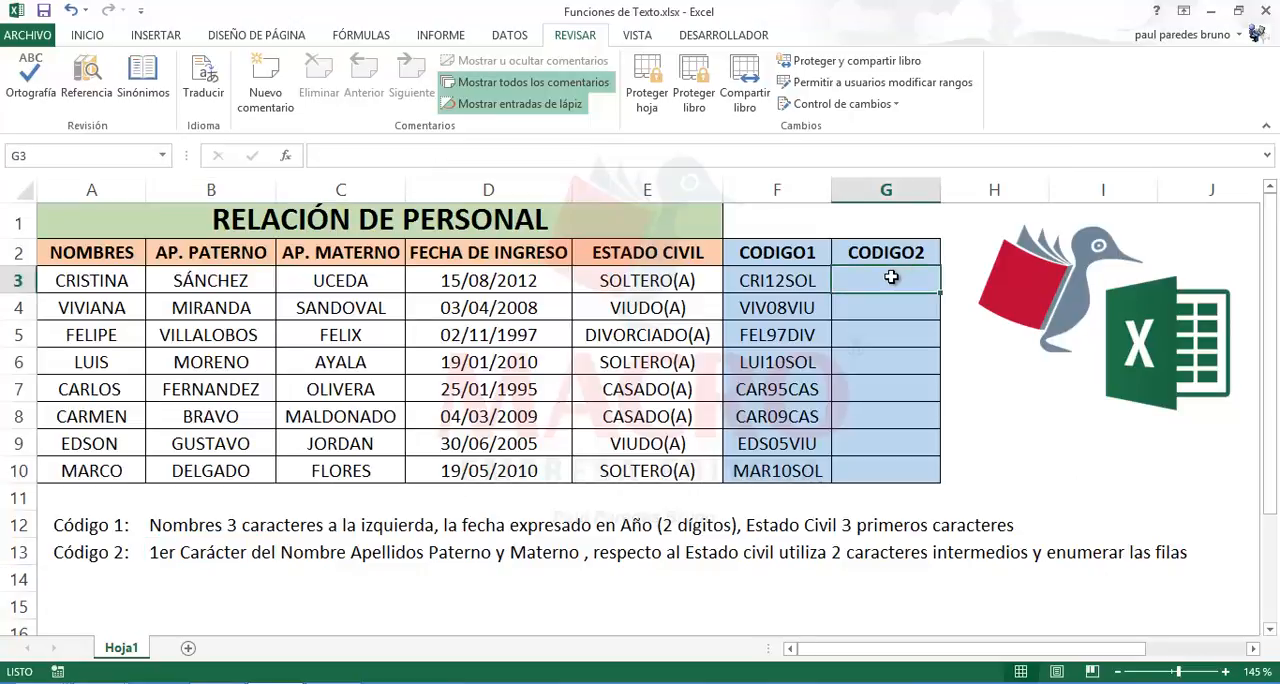
{"action": "type", "text": "="}
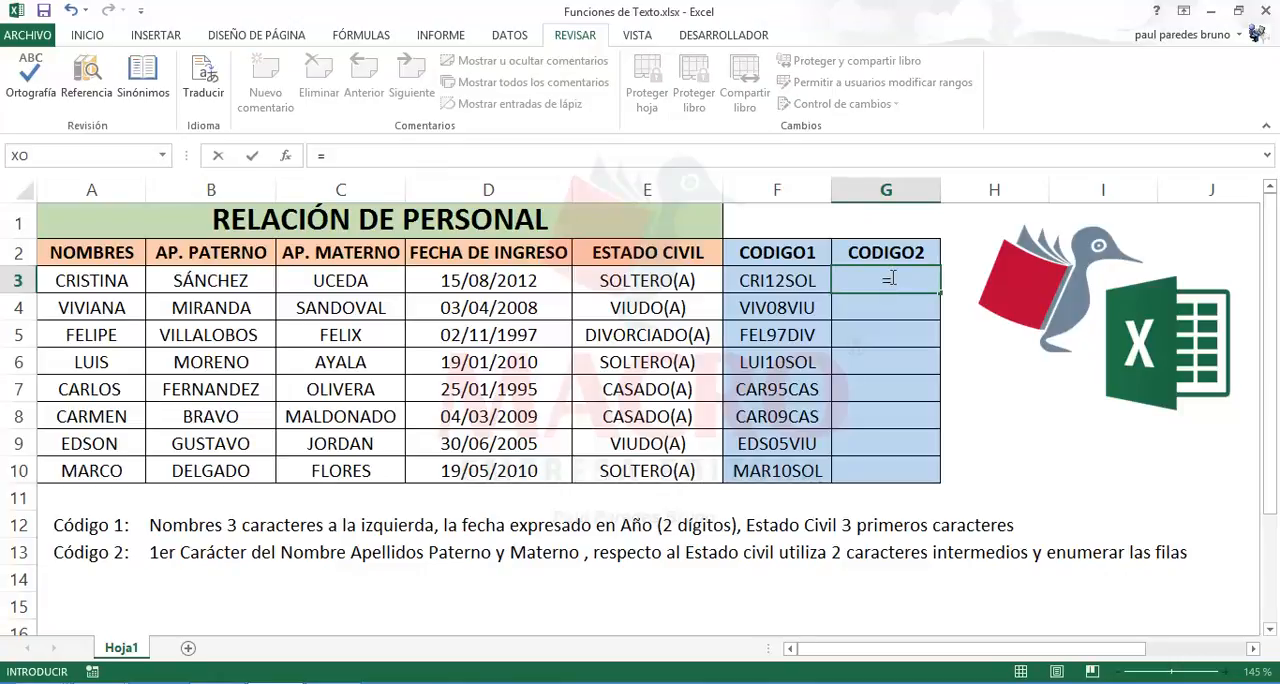
{"action": "type", "text": "CON"}
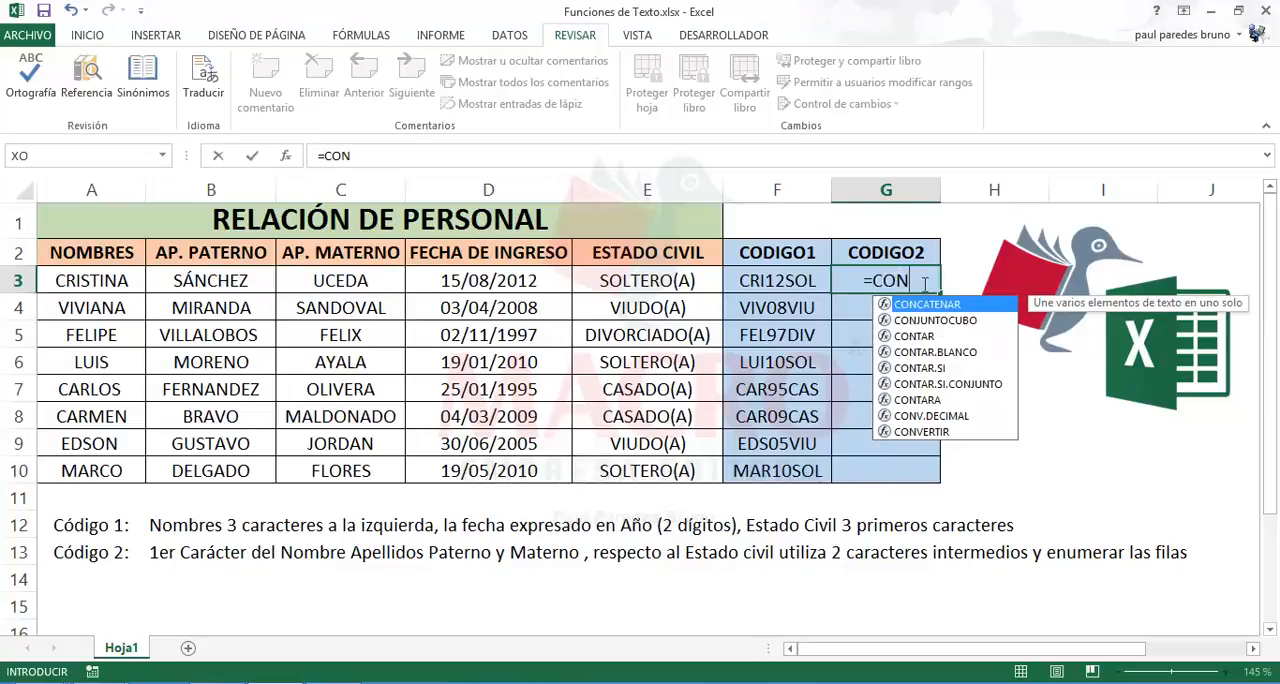
{"action": "double_click", "coordinate": [923, 304]}
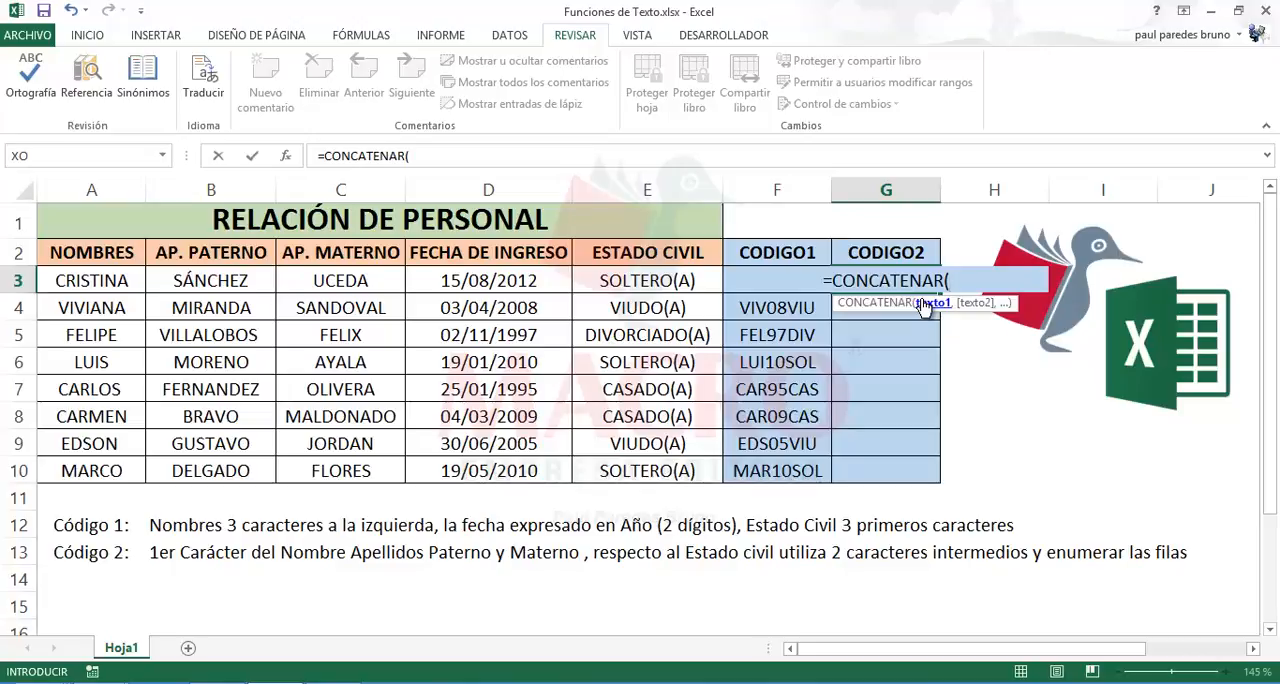
{"action": "type", "text": "I"}
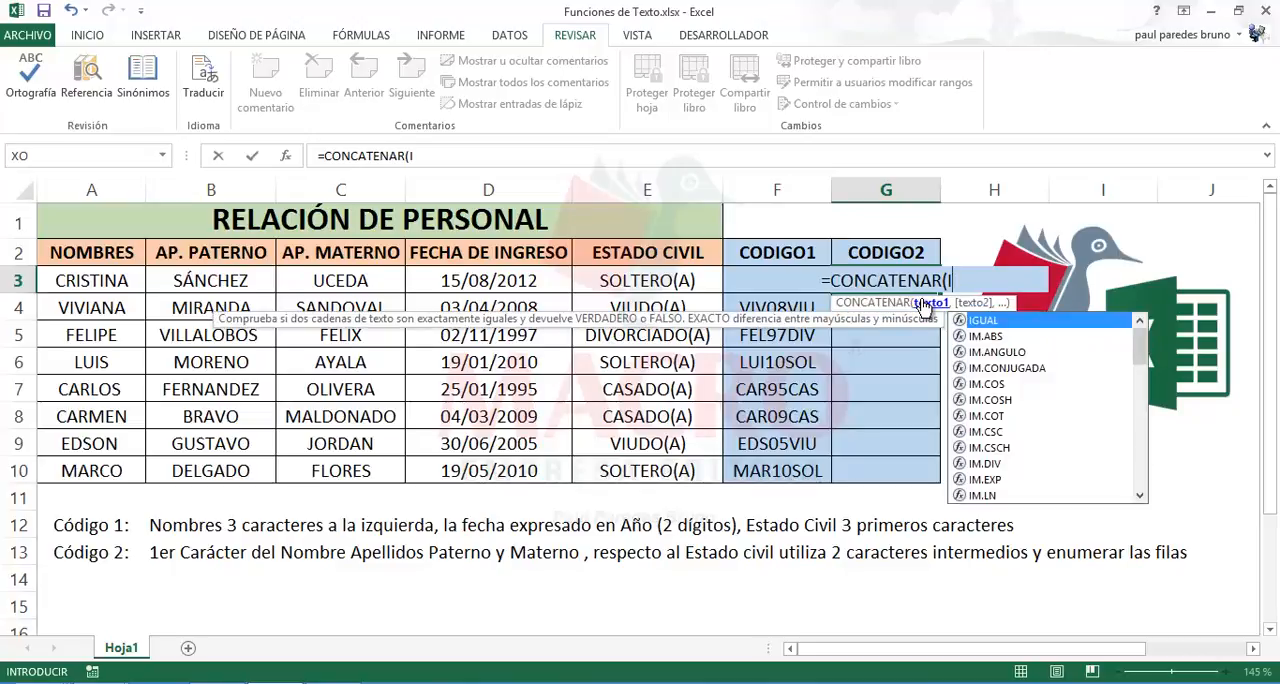
{"action": "type", "text": "Z"}
{"action": "double_click", "coordinate": [972, 321]}
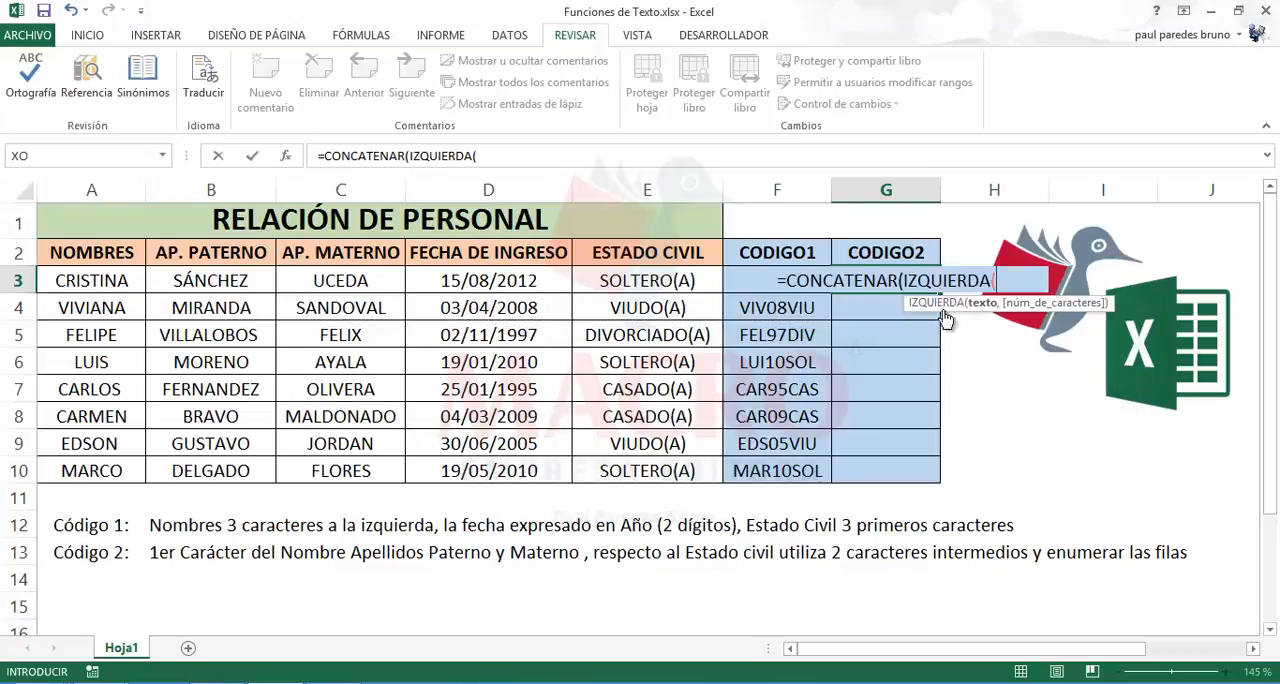
{"action": "left_click", "coordinate": [108, 281]}
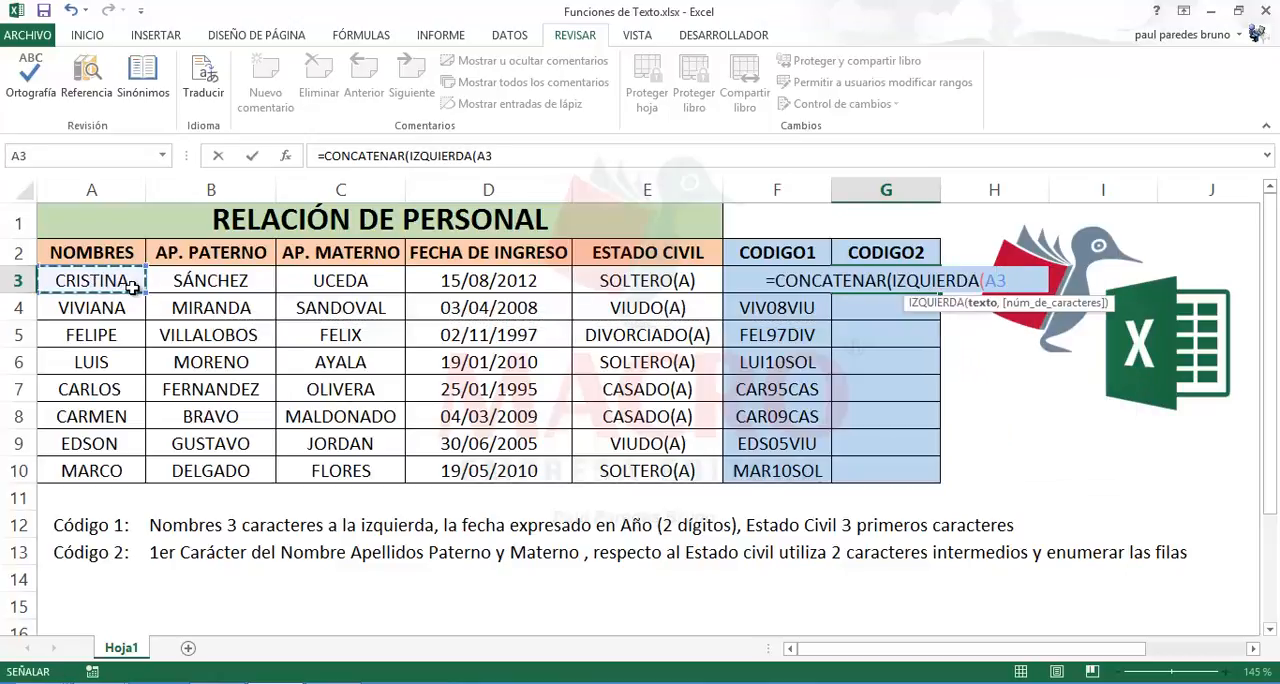
{"action": "type", "text": ",1),"}
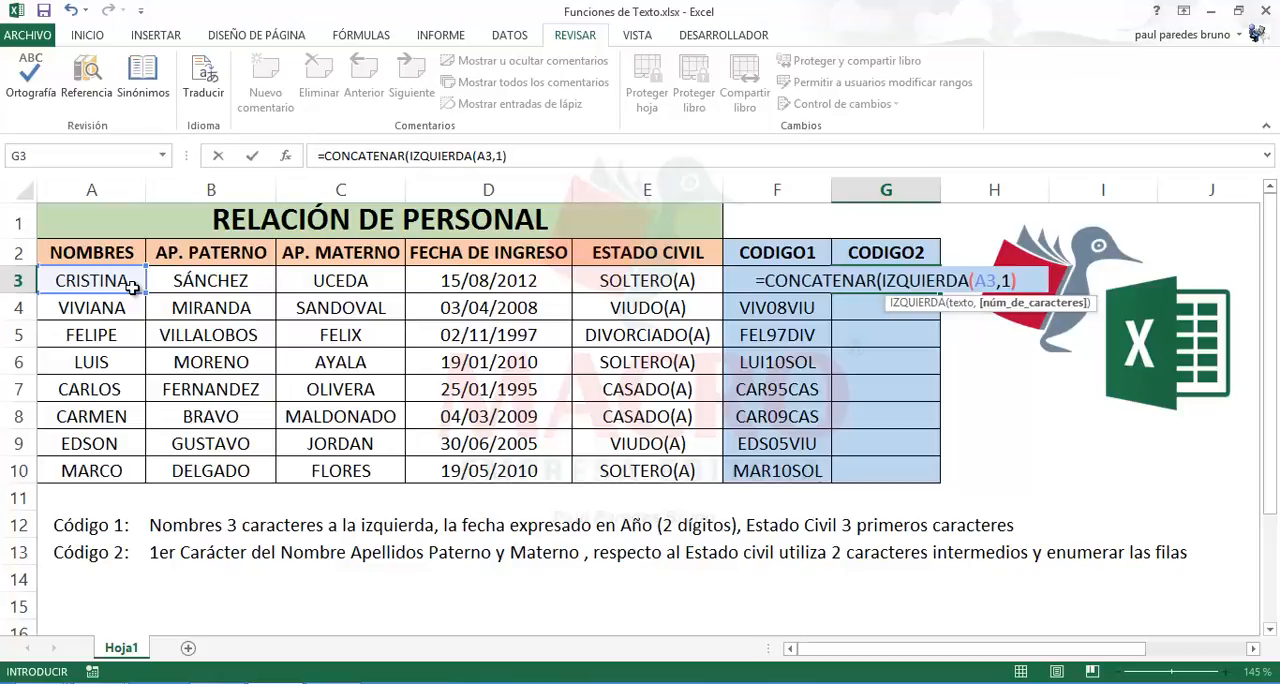
{"action": "type", "text": "IZ"}
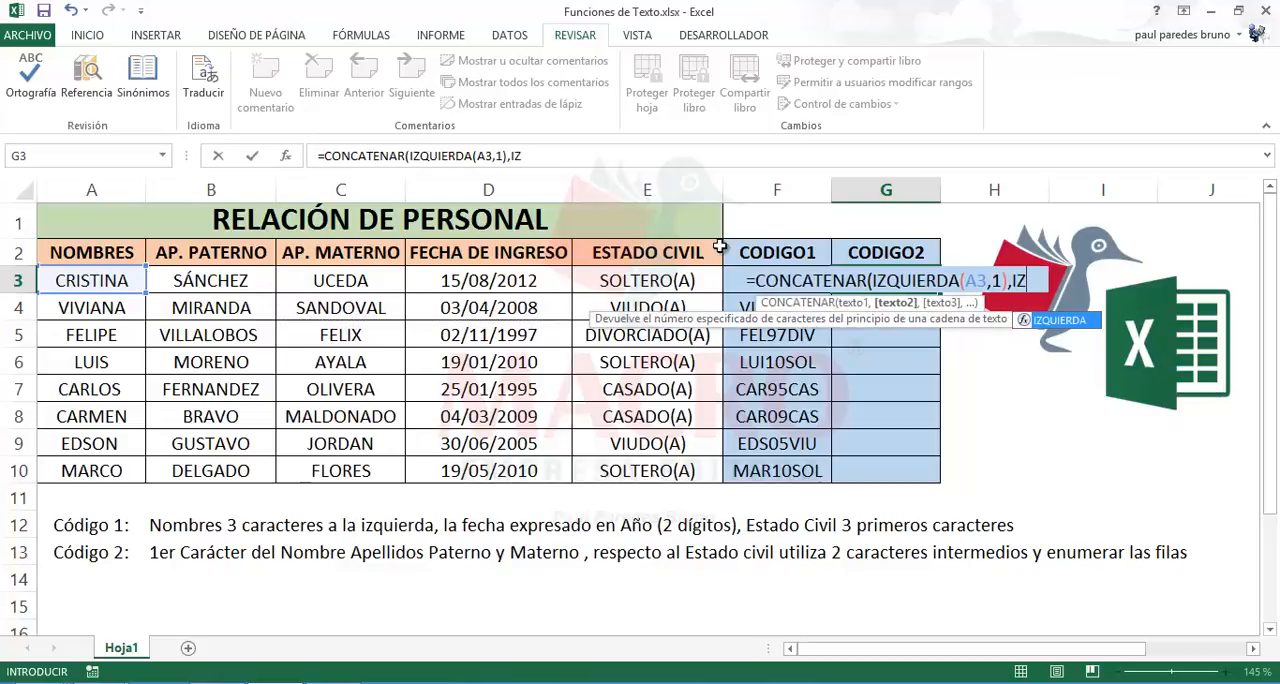
Step: Add IZQUIERDA(B3,1) as the second CONCATENAR argument for the first character of the paternal surname
{"action": "double_click", "coordinate": [1048, 322]}
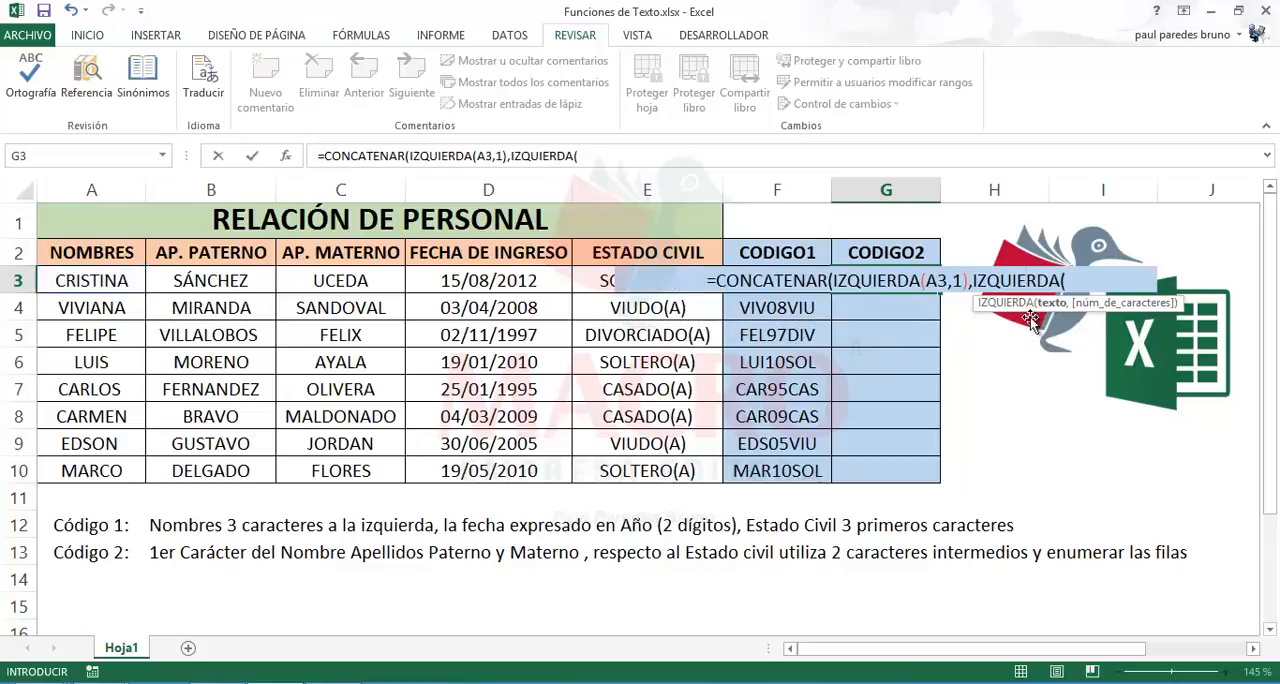
{"action": "left_click", "coordinate": [213, 282]}
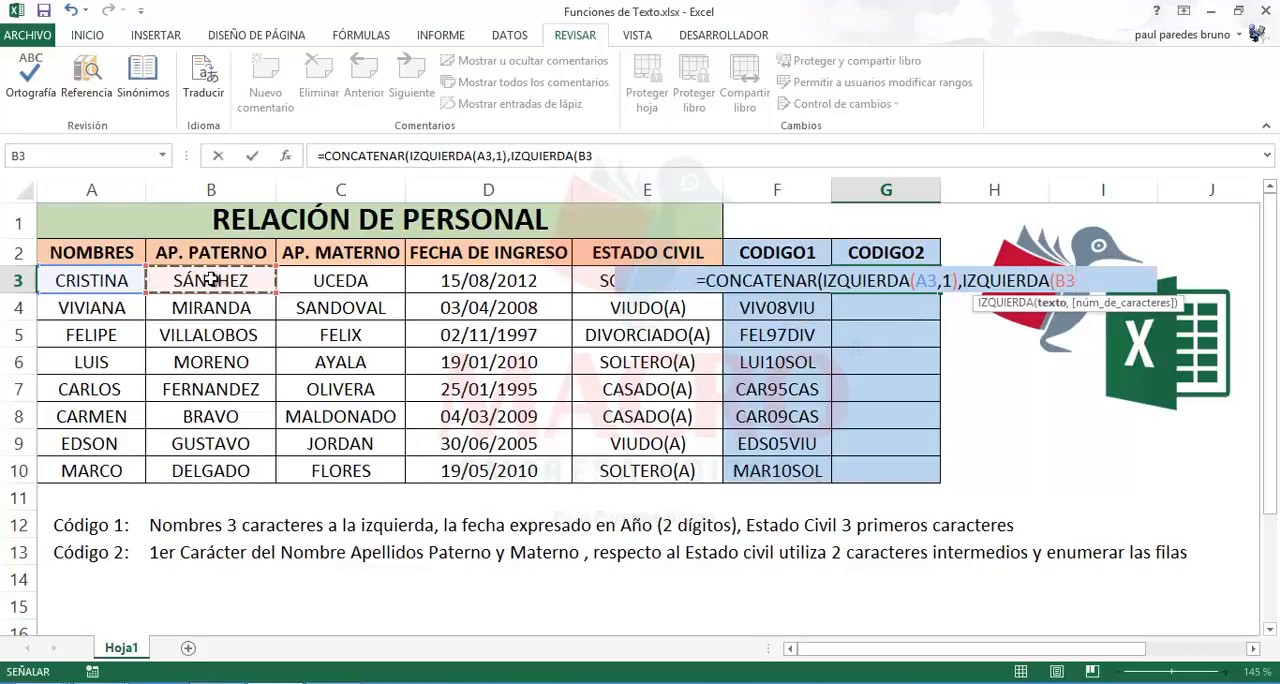
{"action": "type", "text": ",1"}
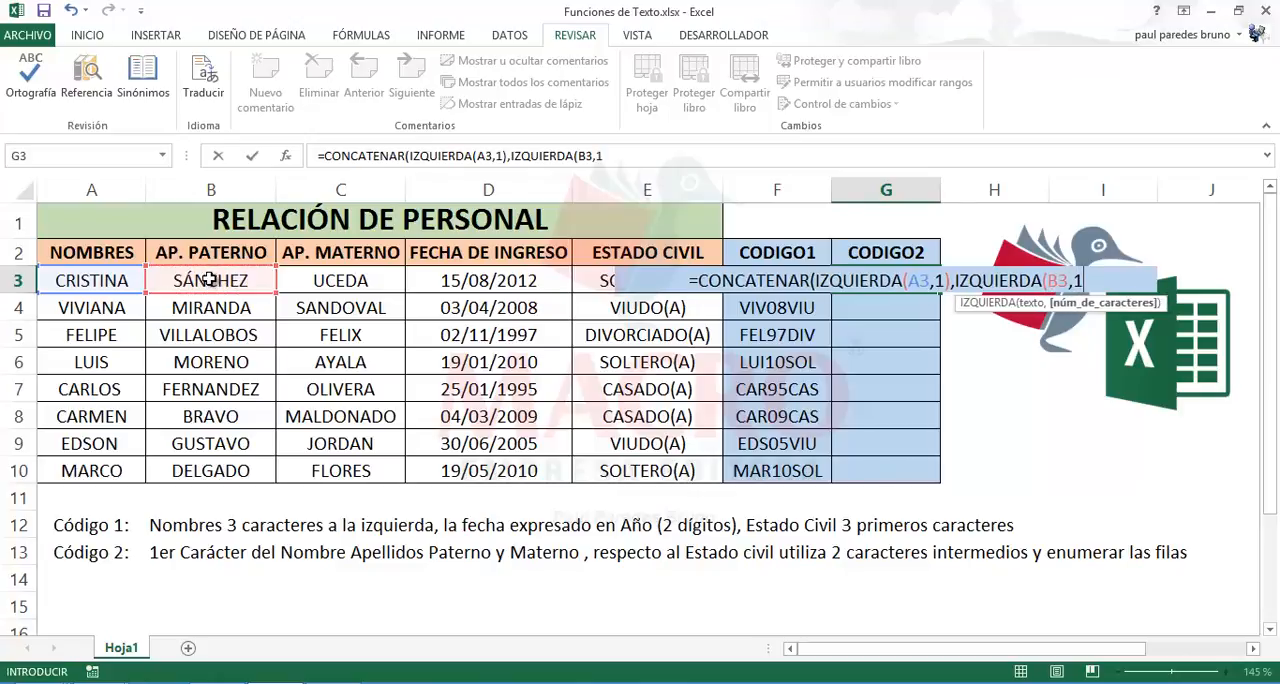
{"action": "type", "text": "),"}
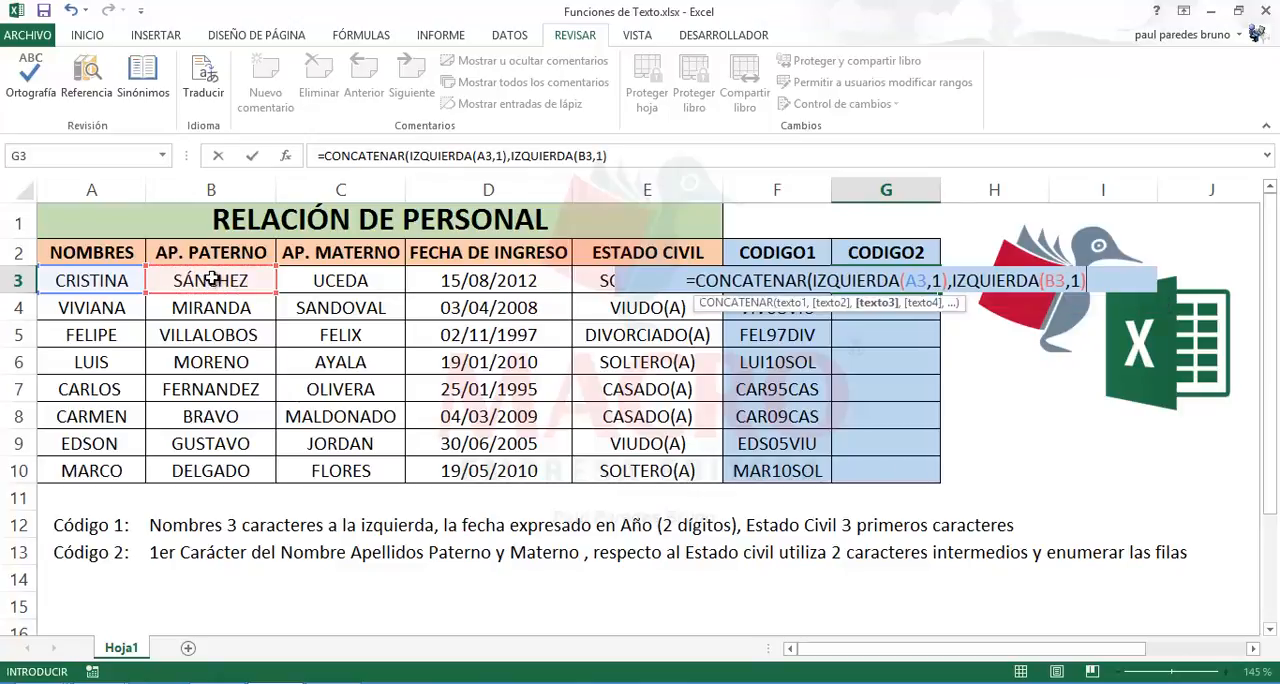
Step: Add IZQUIERDA(C3,1) as the third CONCATENAR argument for the maternal surname's first character, then close and enter the G3 formula
{"action": "left_click", "coordinate": [619, 160]}
{"action": "type", "text": "IZQ"}
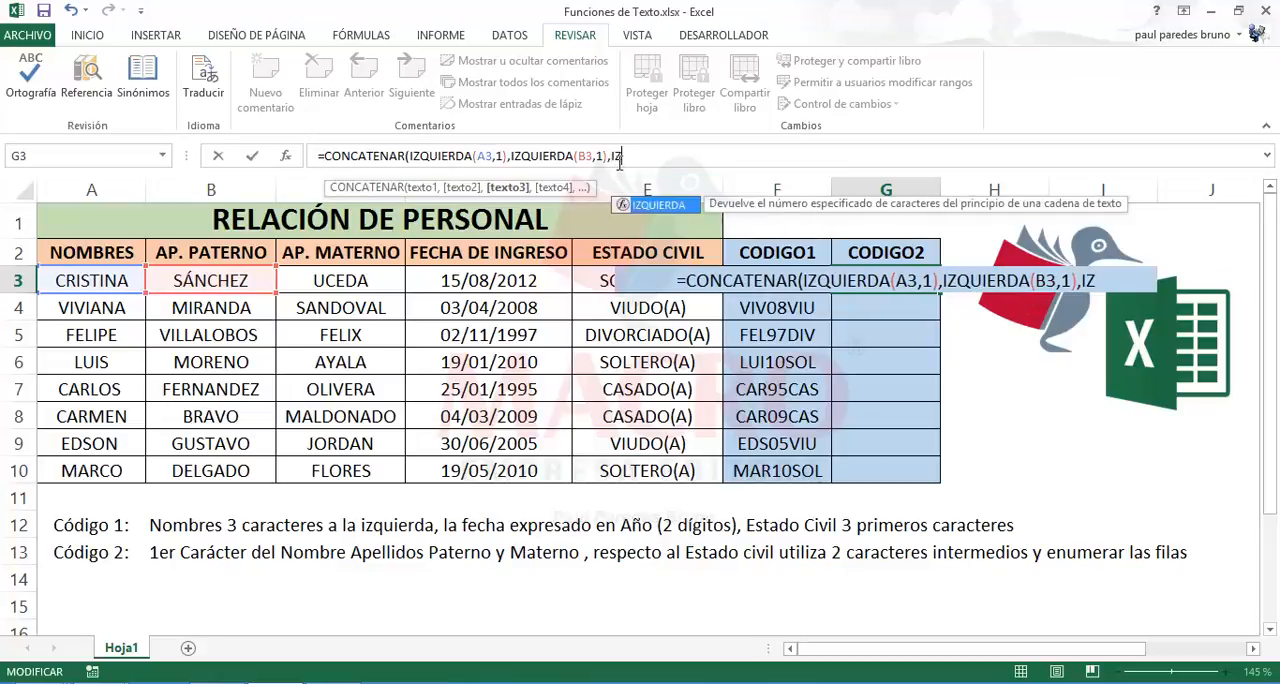
{"action": "double_click", "coordinate": [659, 204]}
{"action": "left_click", "coordinate": [366, 281]}
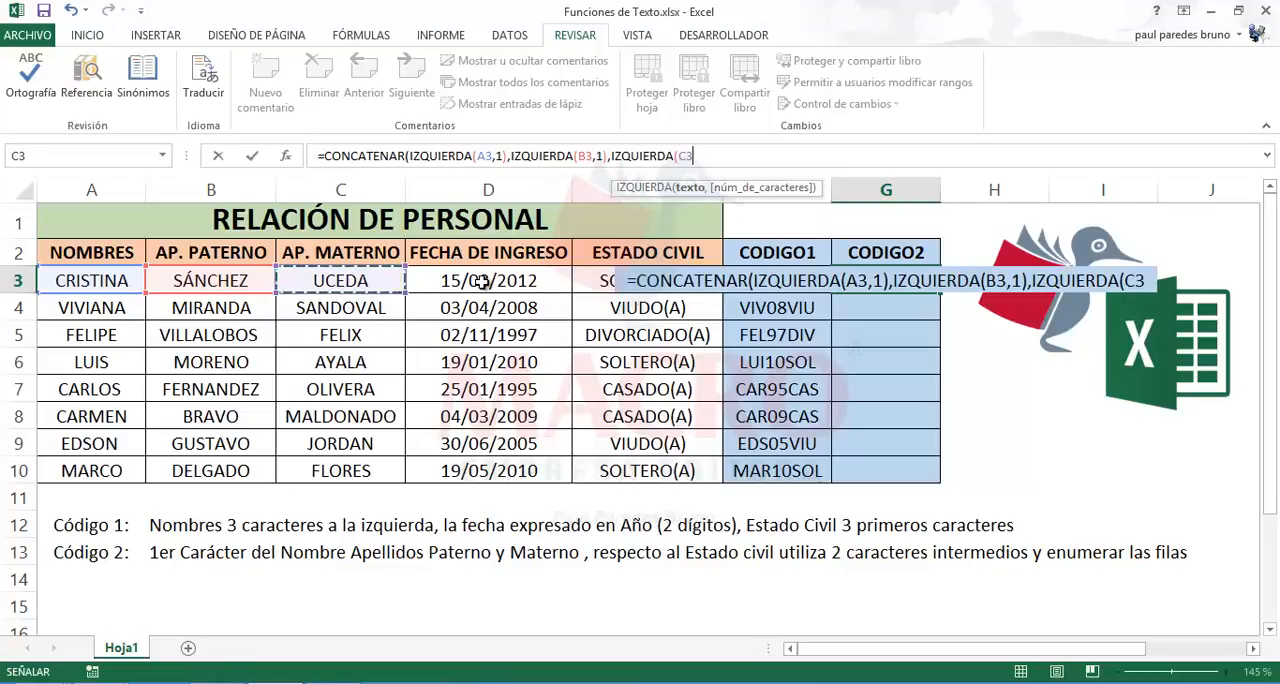
{"action": "type", "text": ",1)"}
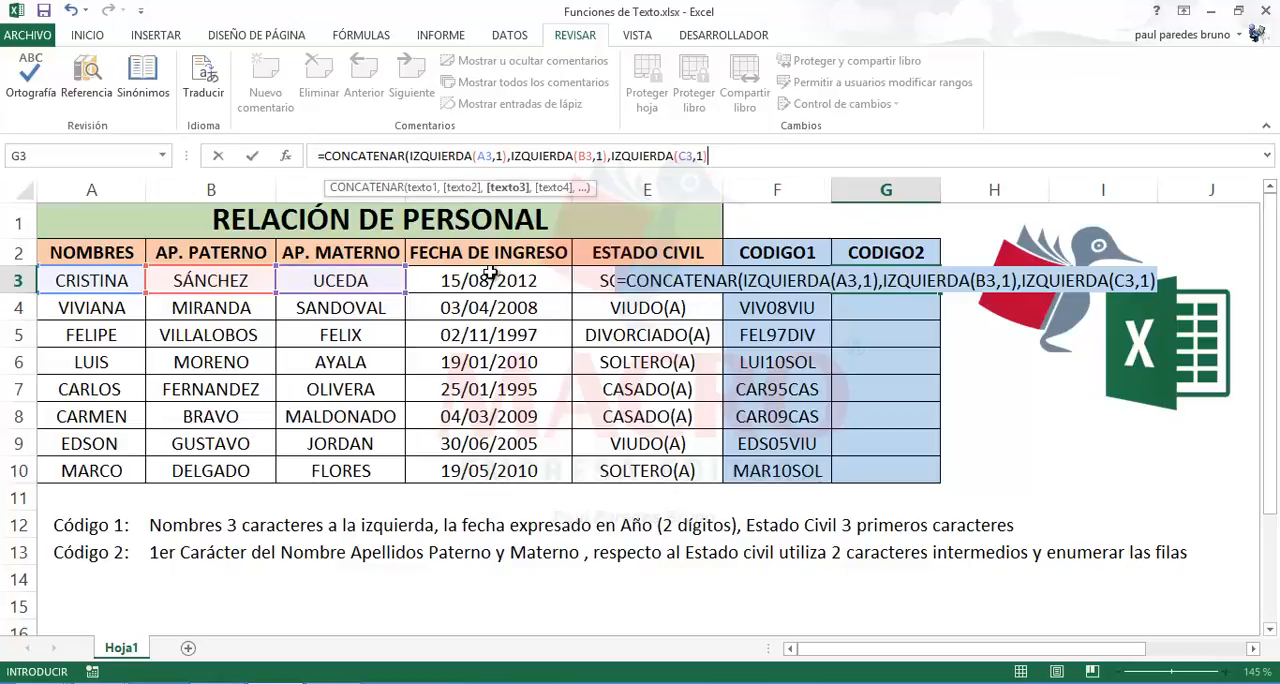
{"action": "type", "text": ")"}
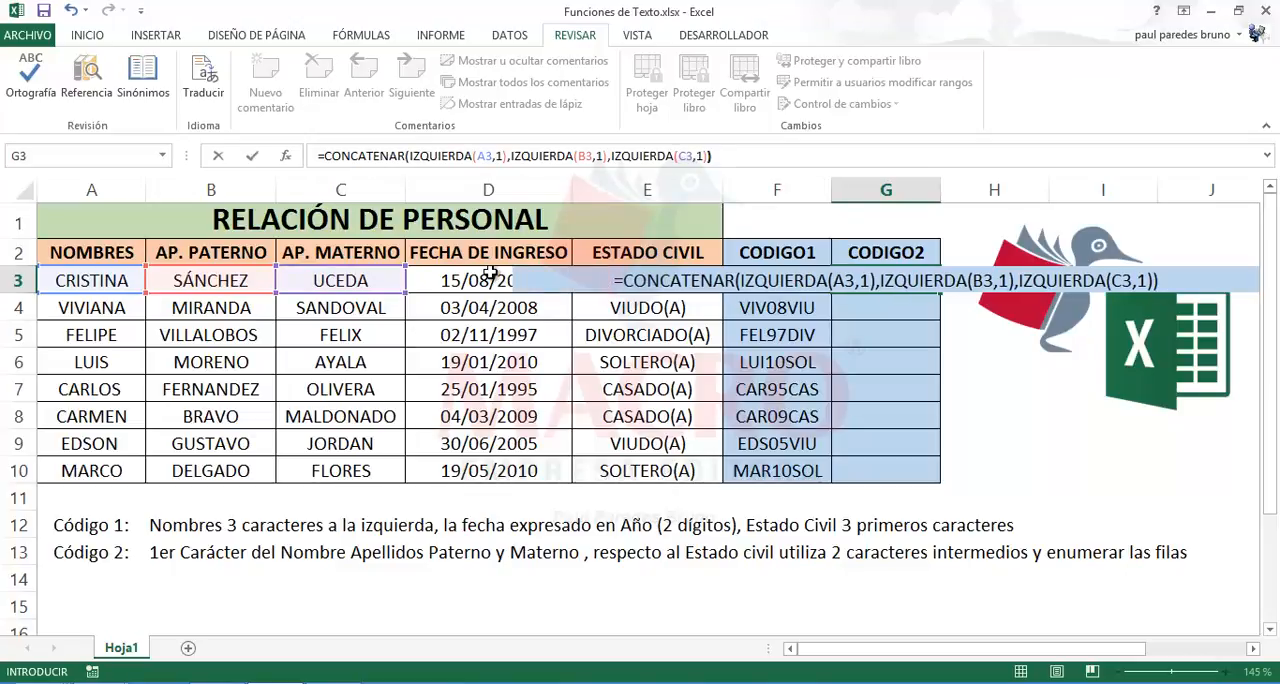
{"action": "key", "text": "Return"}
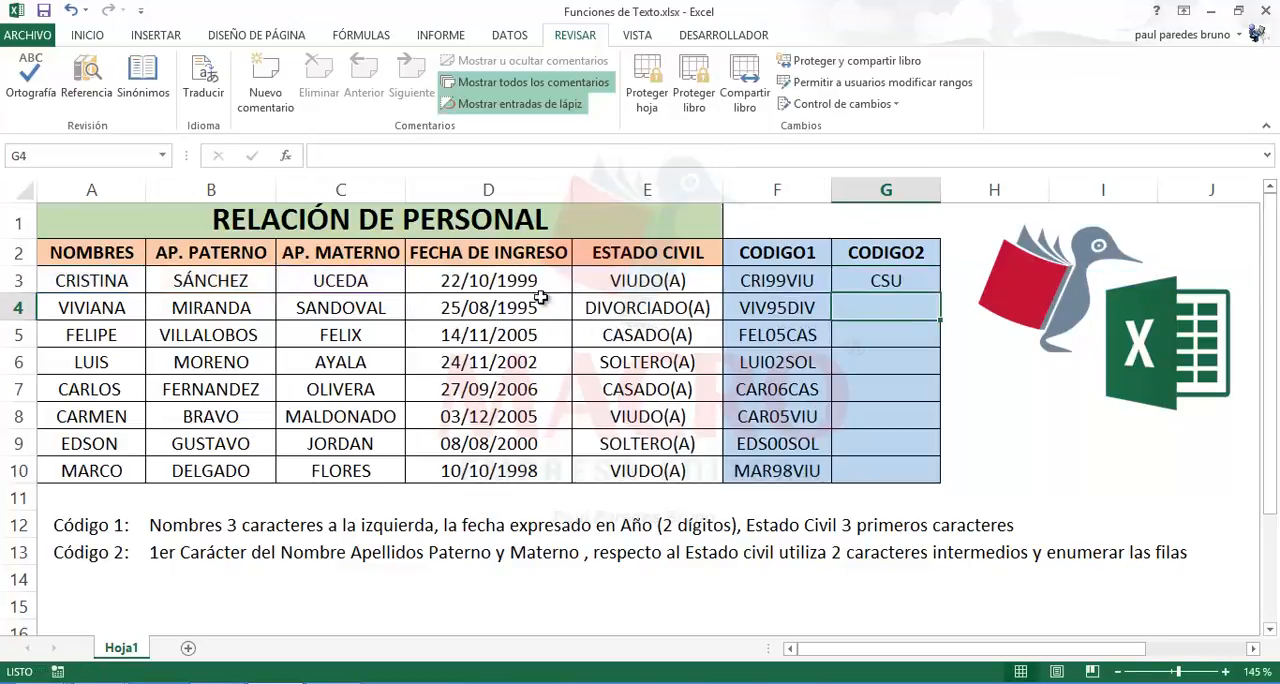
Step: Copy the CODIGO2 formula from G3 down through G10 and check the codes against the names and surnames in rows 3 and 10
{"action": "left_click", "coordinate": [910, 282]}
{"action": "left_click_drag", "start_coordinate": [940, 294], "coordinate": [940, 480]}
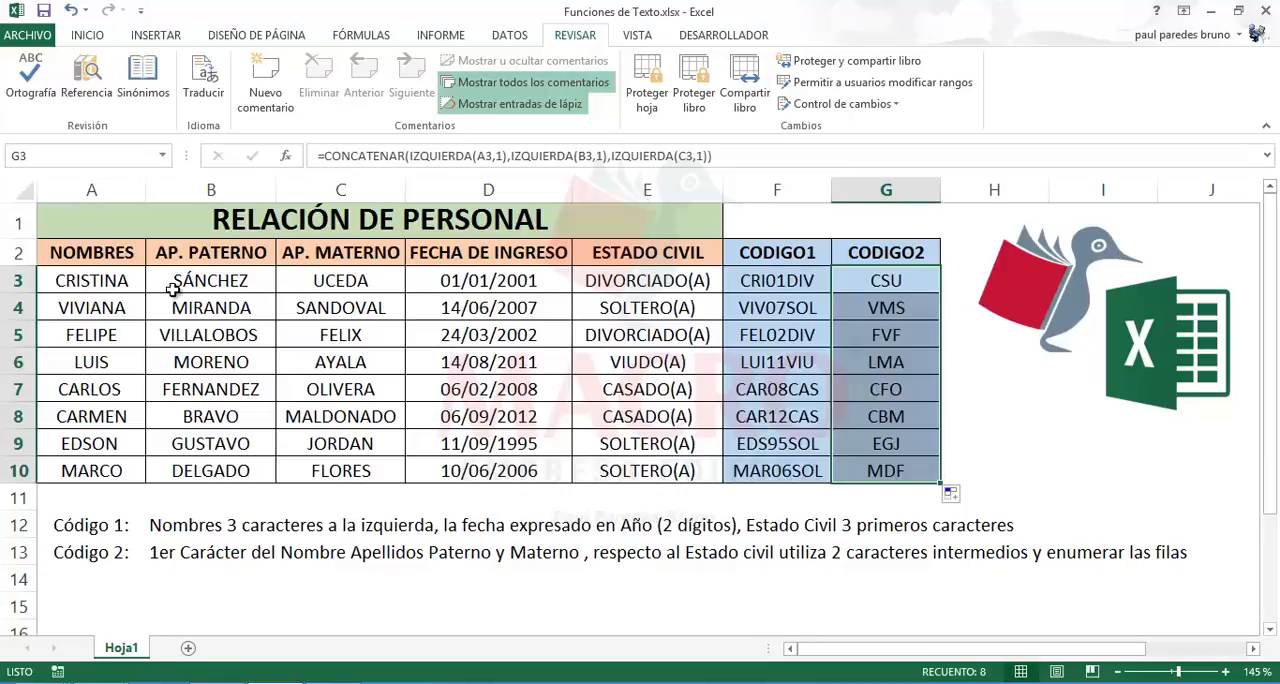
{"action": "left_click", "coordinate": [330, 283]}
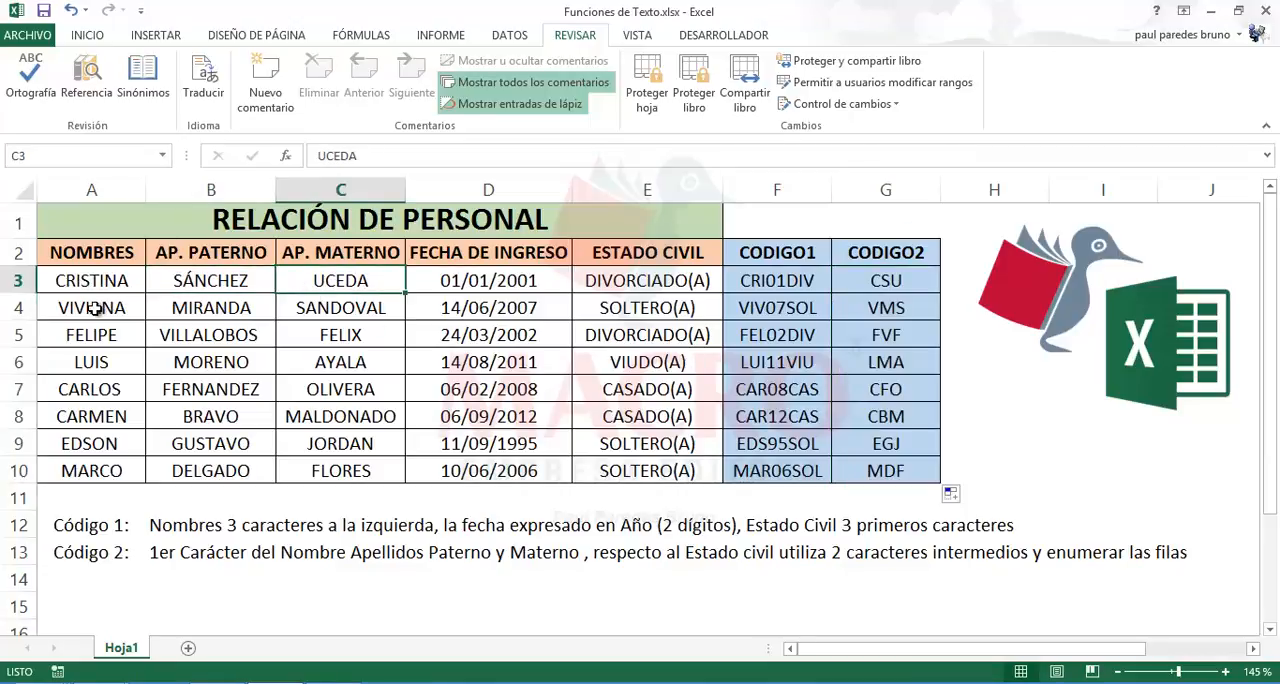
{"action": "left_click", "coordinate": [80, 472]}
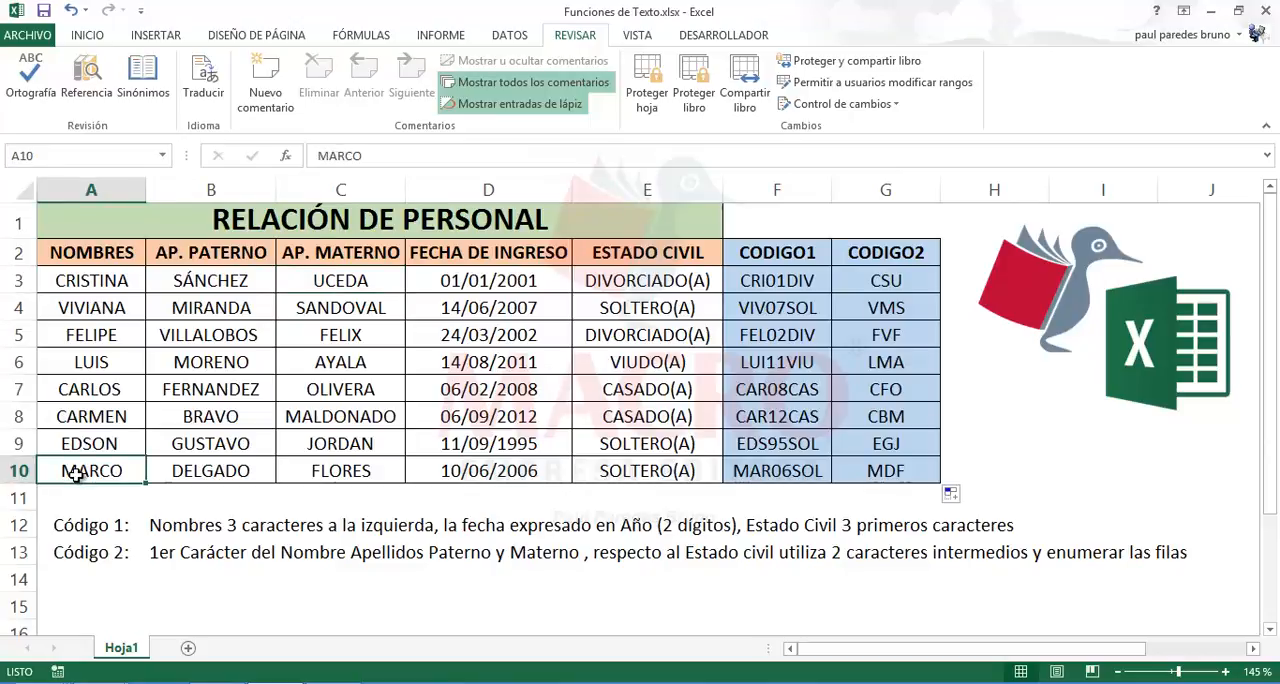
{"action": "left_click", "coordinate": [180, 477]}
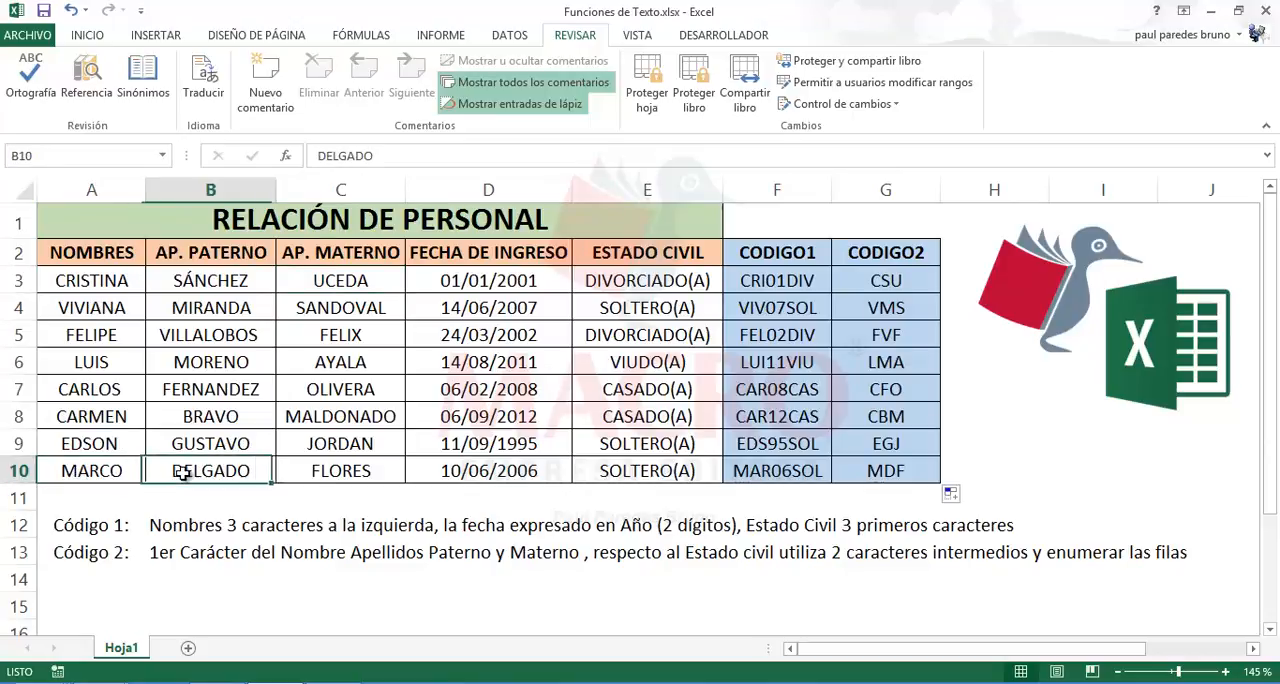
{"action": "left_click", "coordinate": [317, 477]}
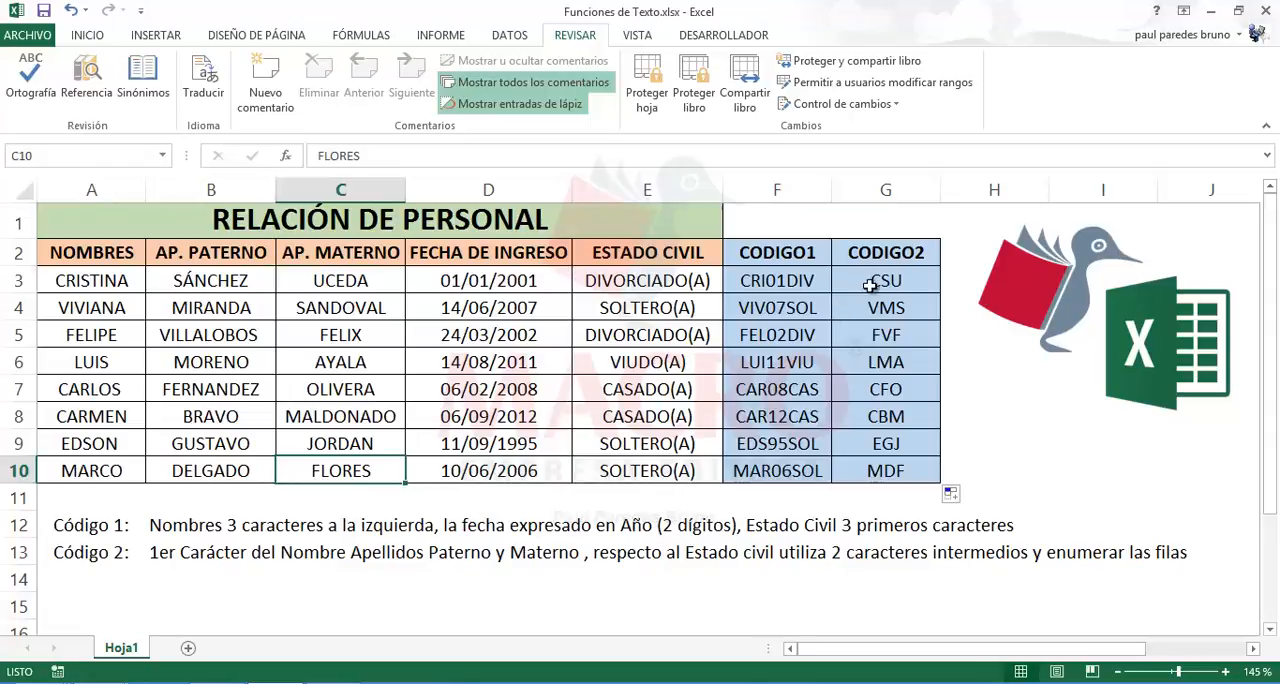
Step: Reopen the CODIGO2 formula in G3 with G3:G10 selected and add a comma after IZQUIERDA(C3,1) for a fourth CONCATENAR argument
{"action": "left_click_drag", "start_coordinate": [872, 283], "coordinate": [870, 464]}
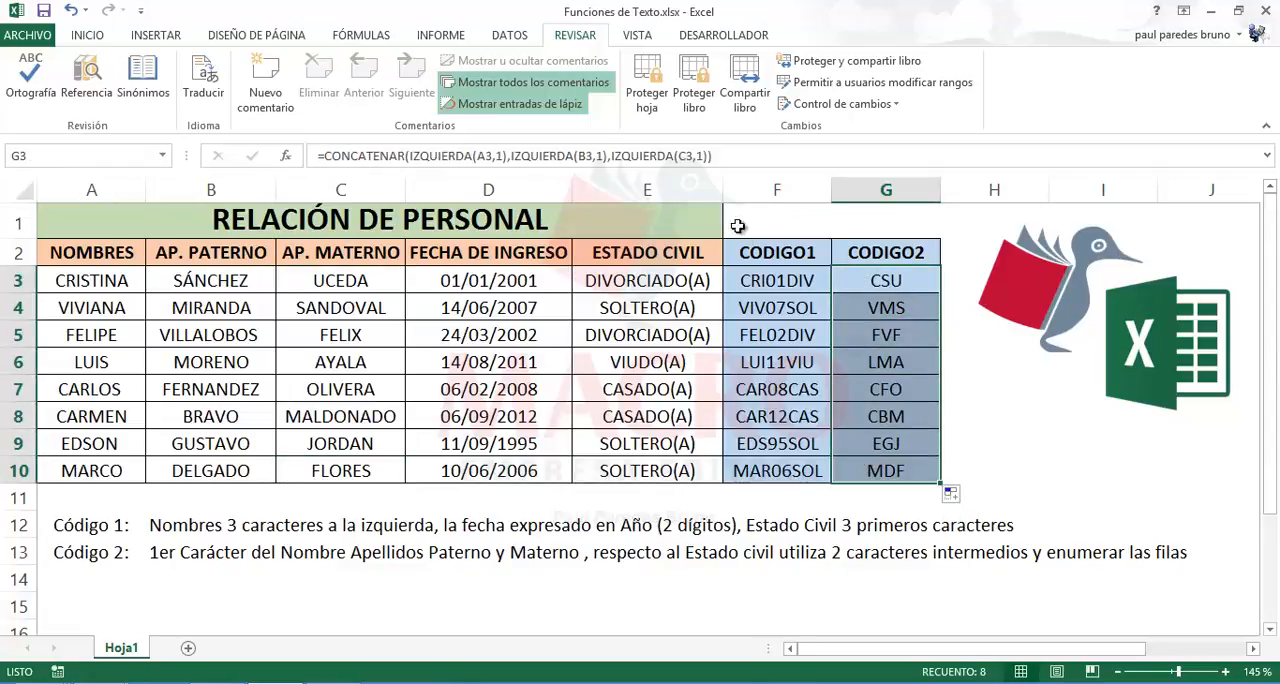
{"action": "left_click", "coordinate": [709, 155]}
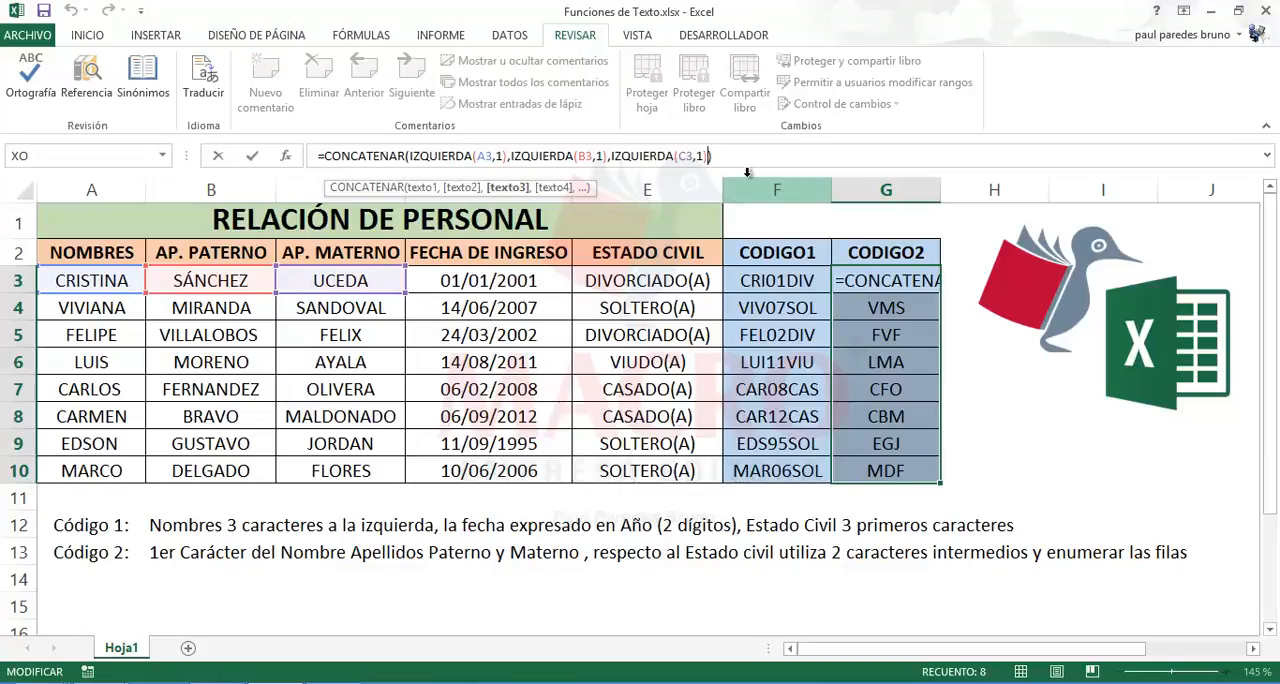
{"action": "type", "text": ","}
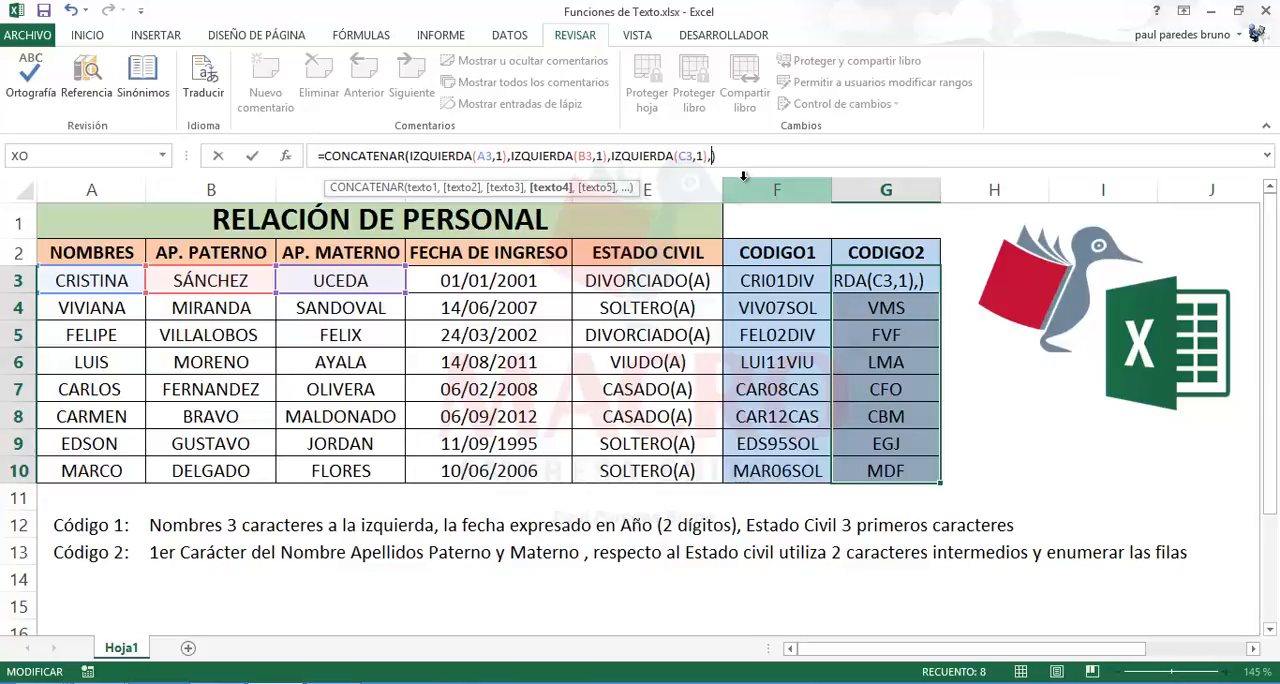
{"action": "type", "text": "ME"}
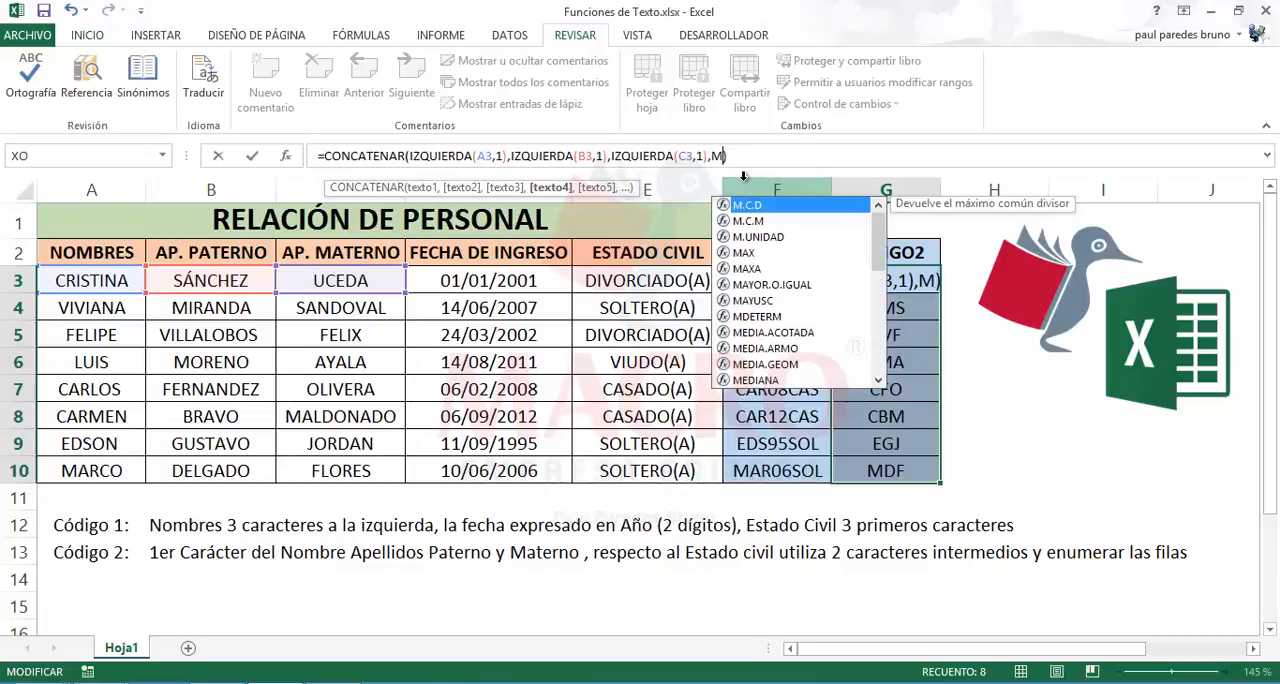
{"action": "type", "text": "D"}
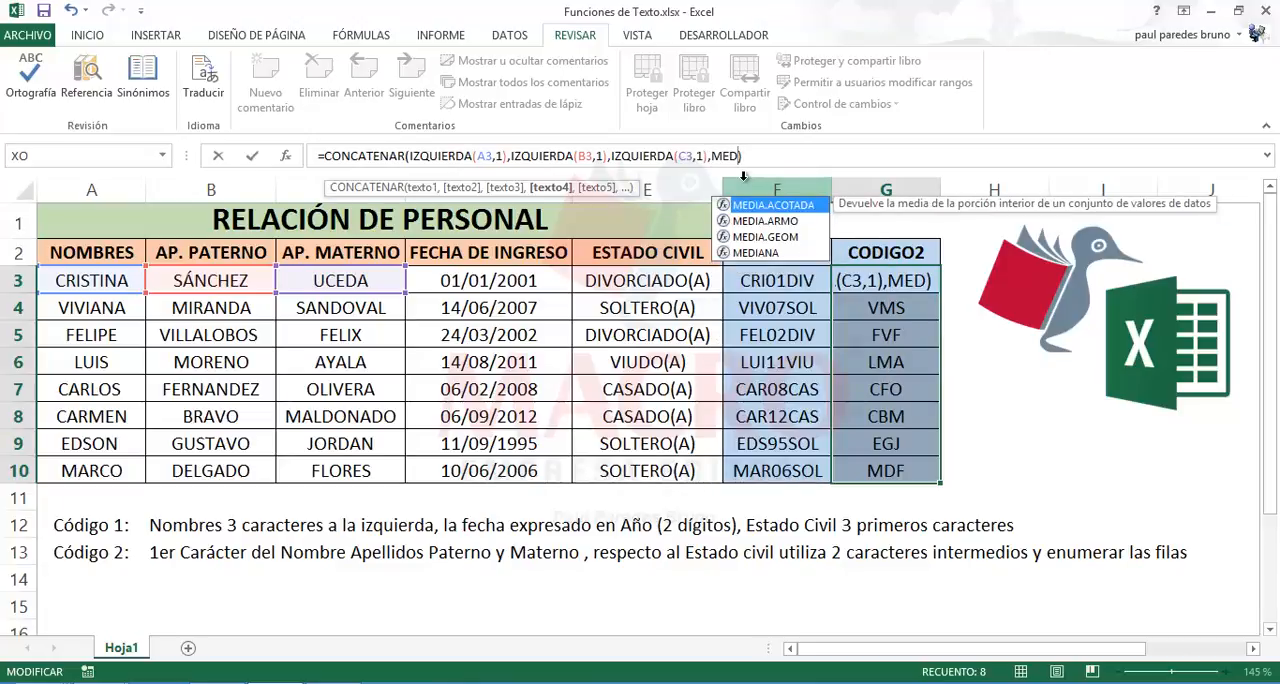
{"action": "key", "text": "BackSpace"}
{"action": "key", "text": "BackSpace"}
{"action": "key", "text": "BackSpace"}
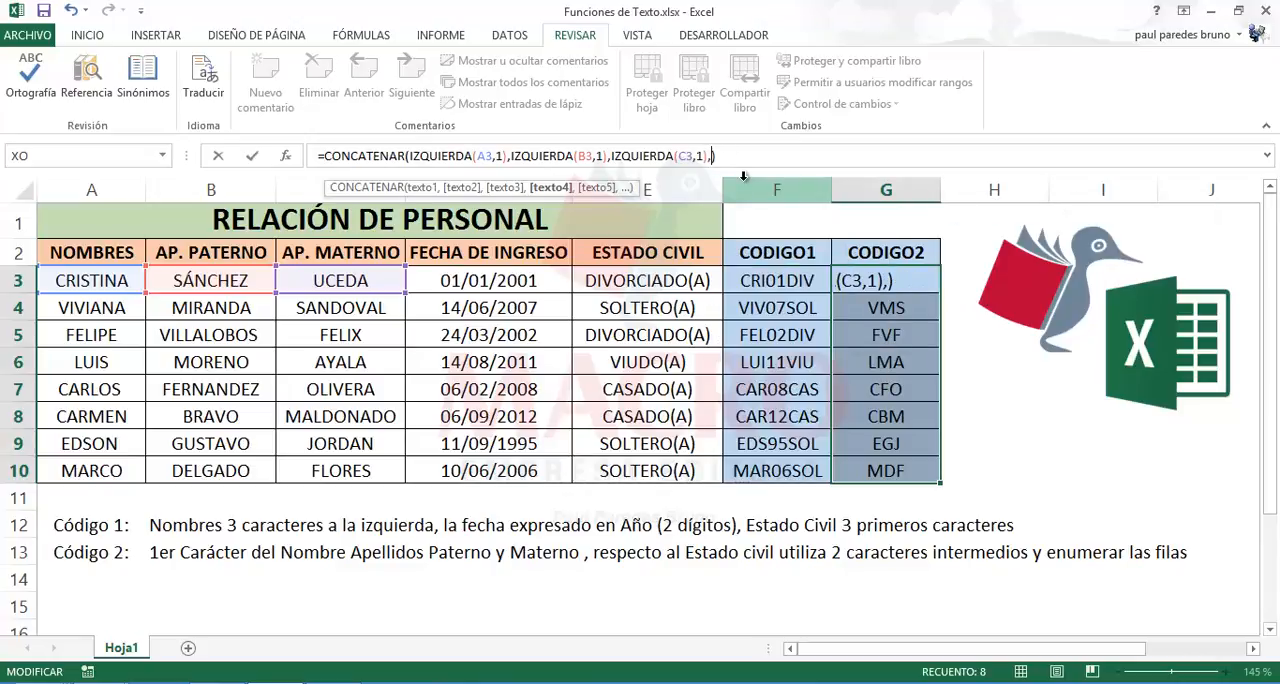
Step: Add EXTRAE(E3,4,2) as the fourth CONCATENAR argument for two middle characters of the marital status
{"action": "type", "text": "EX"}
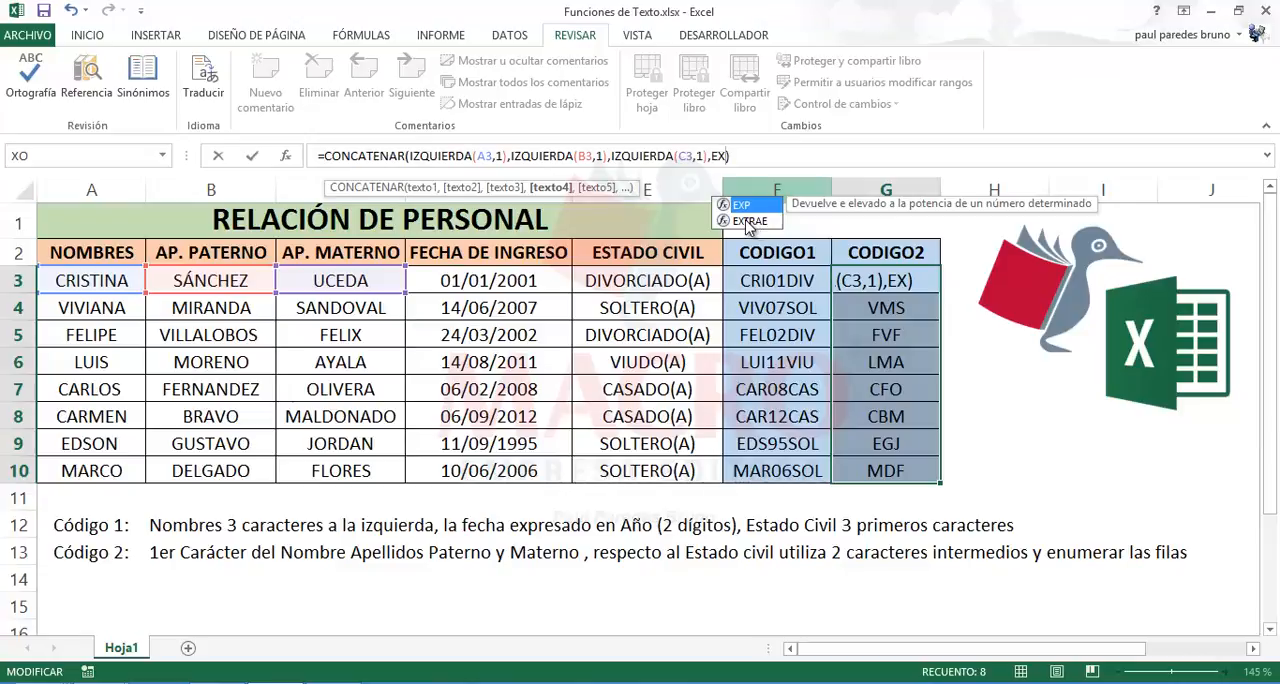
{"action": "double_click", "coordinate": [746, 222]}
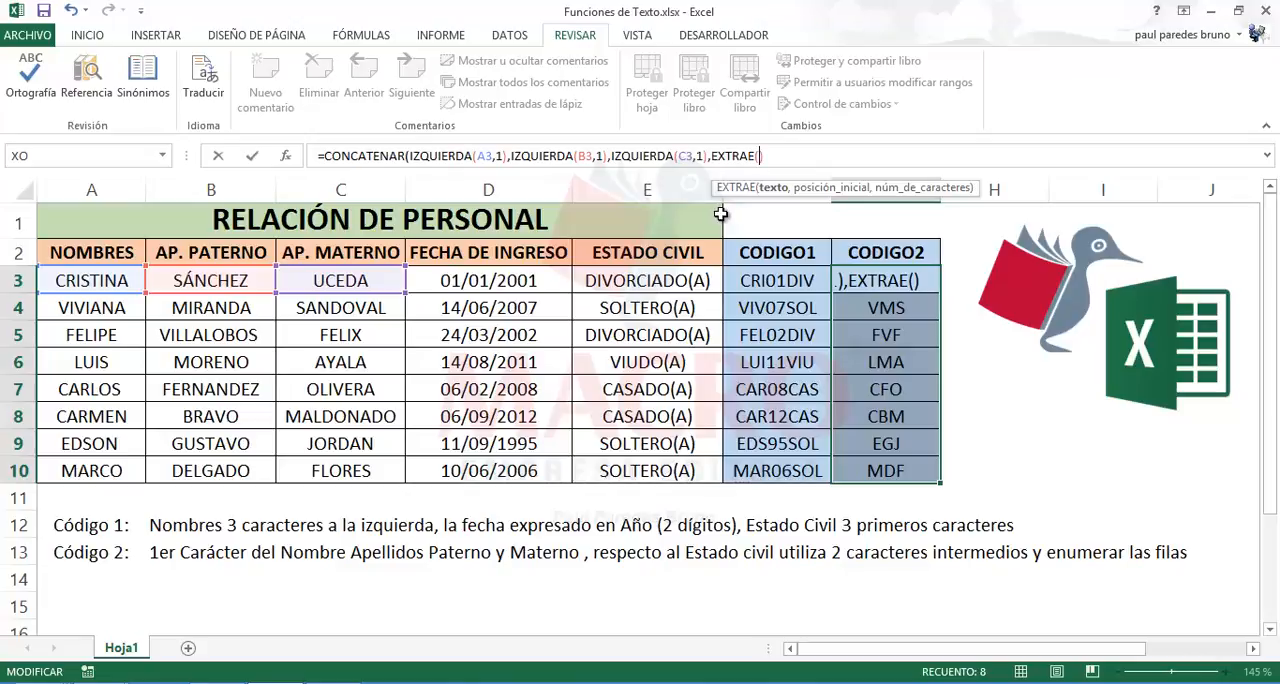
{"action": "left_click", "coordinate": [645, 282]}
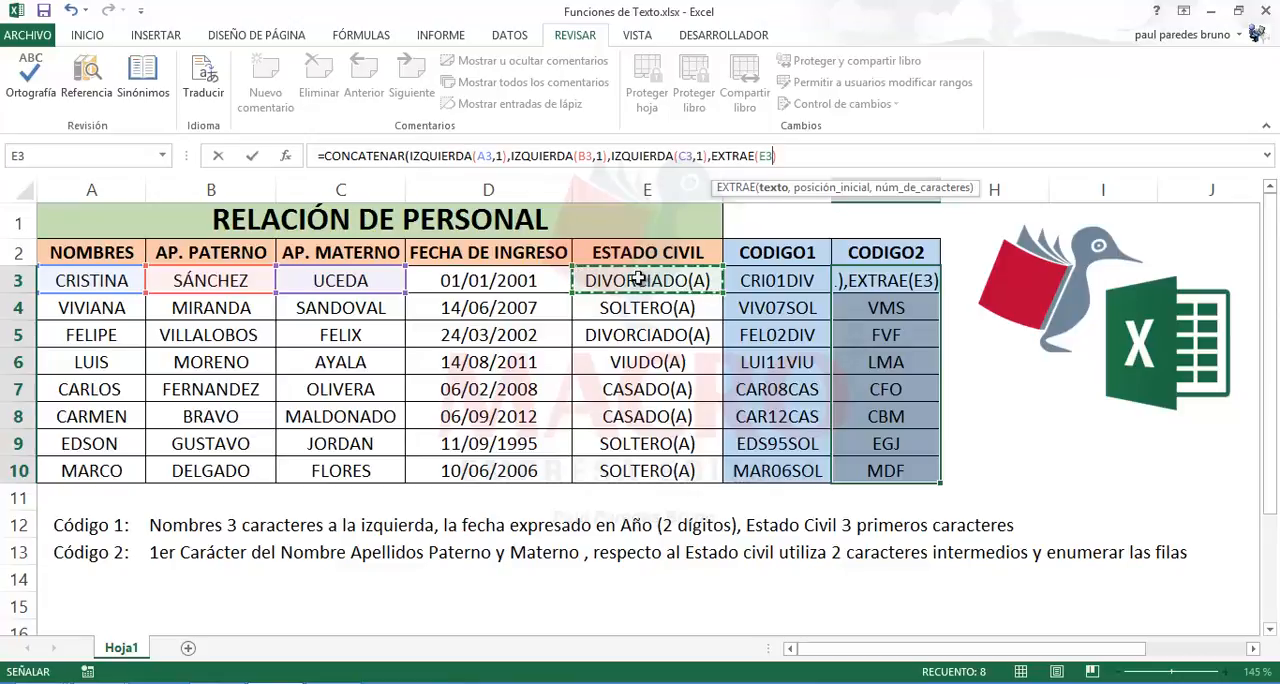
{"action": "type", "text": ","}
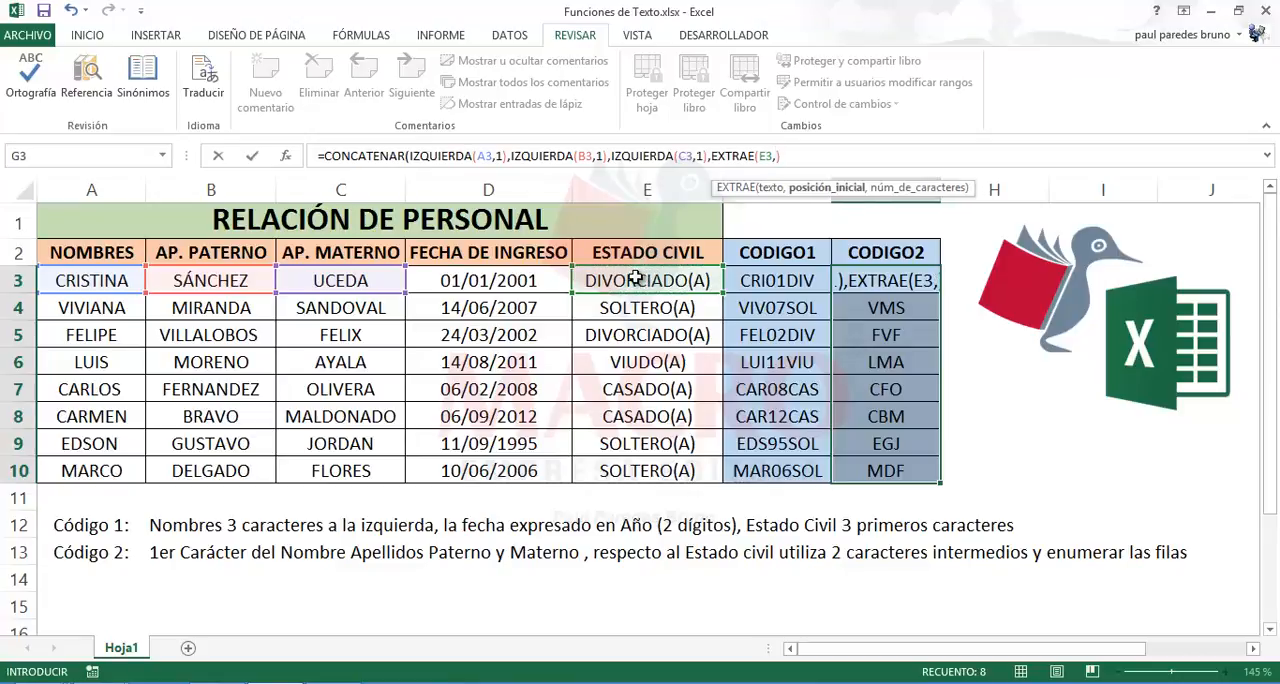
{"action": "type", "text": "4"}
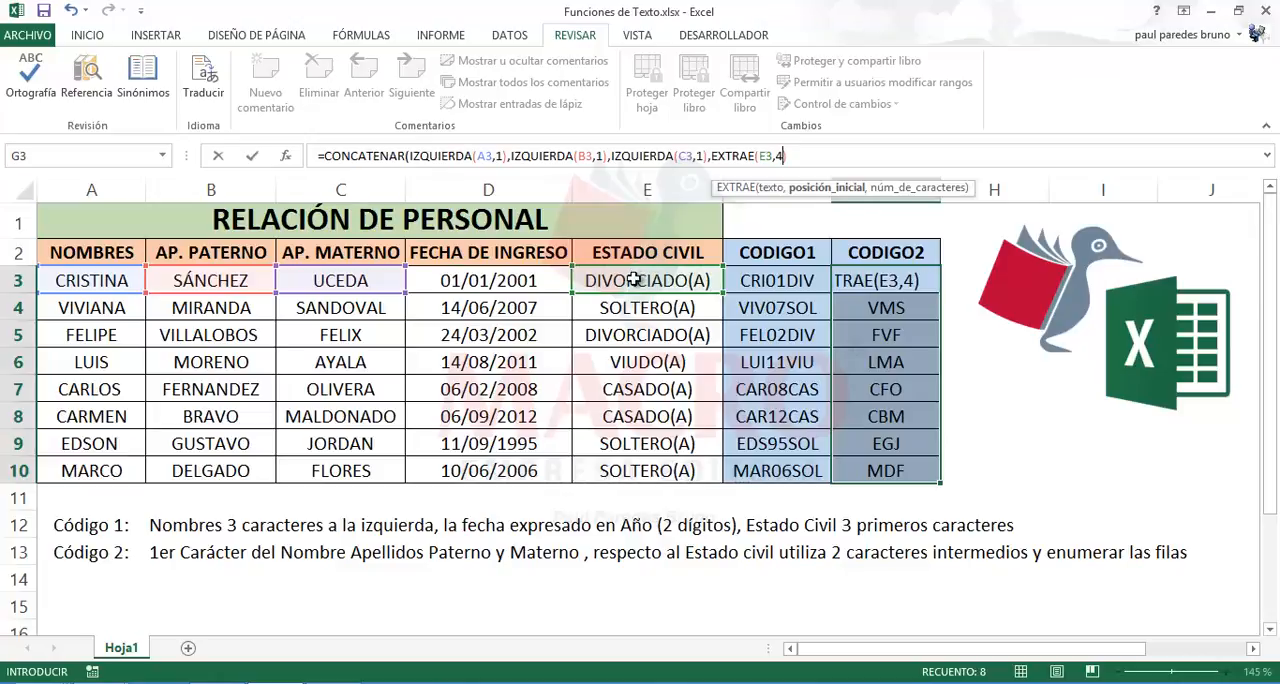
{"action": "type", "text": ","}
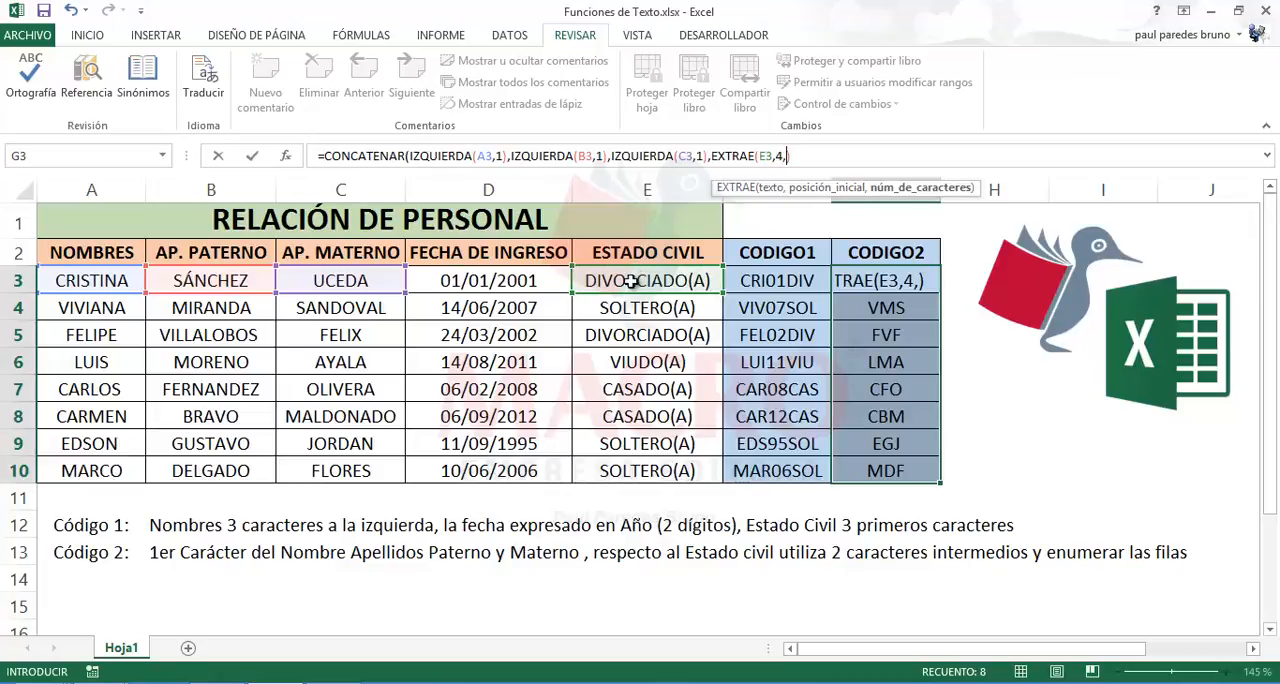
{"action": "type", "text": "2"}
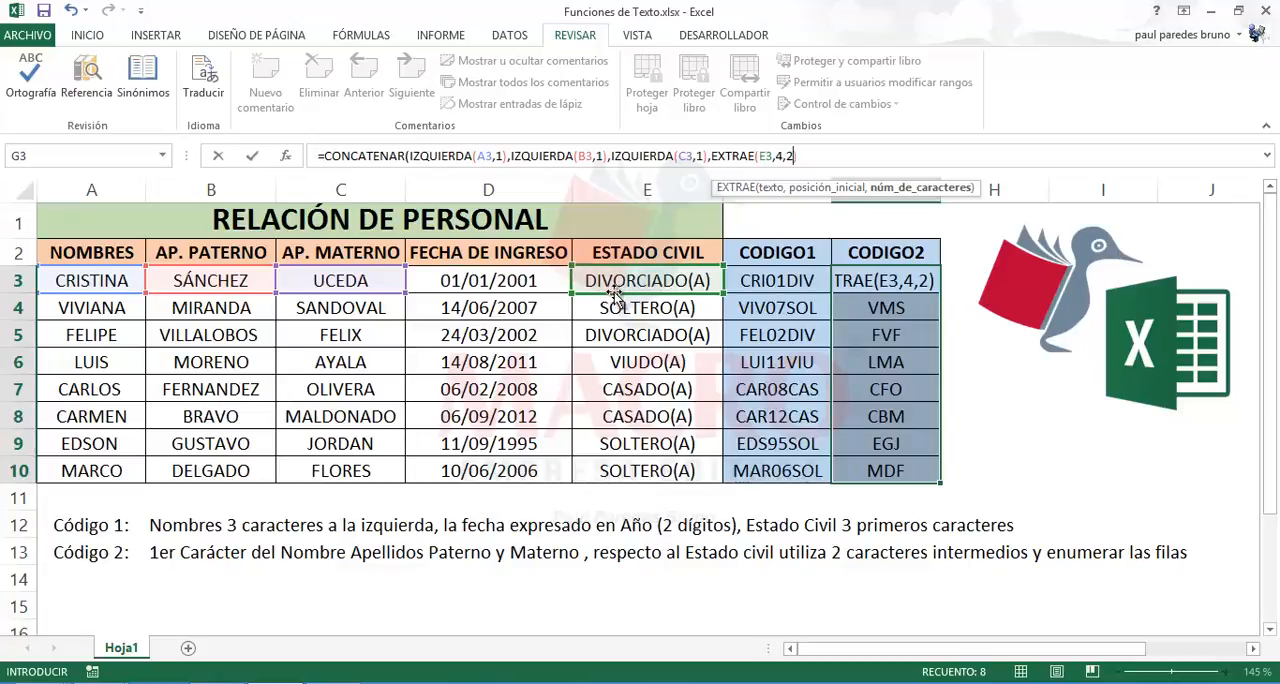
{"action": "type", "text": ")"}
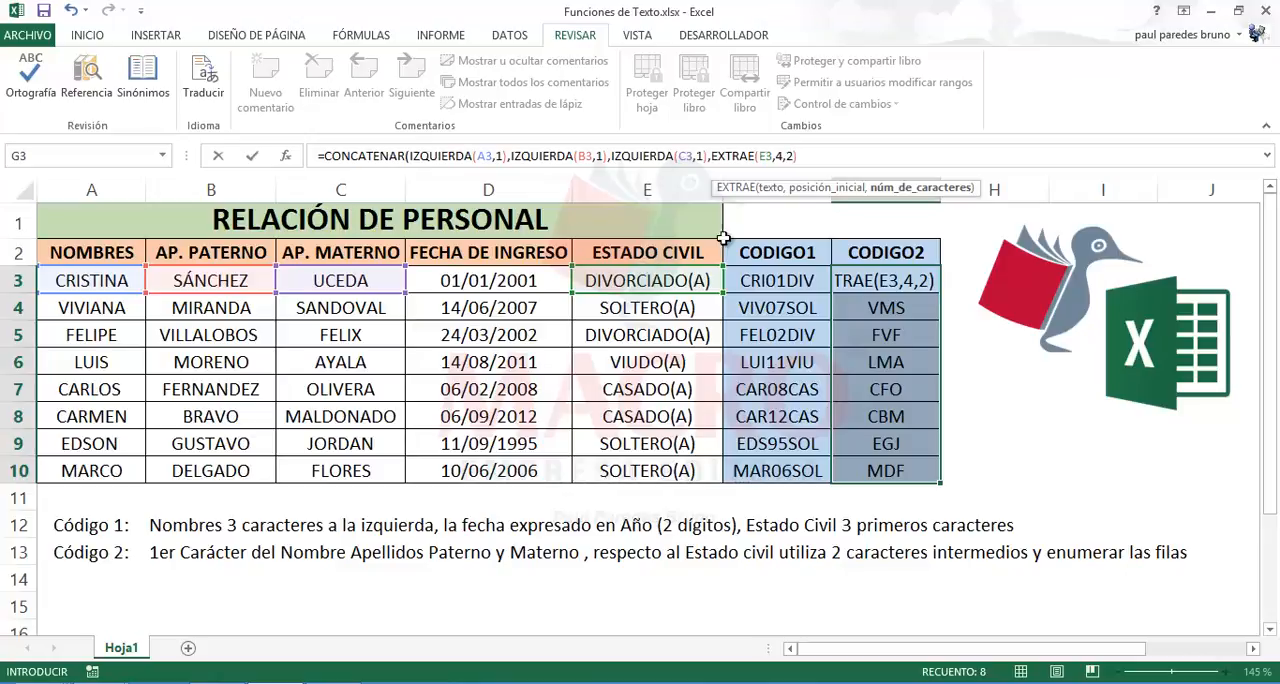
Step: Start a fifth CONCATENAR argument with the FILA function to number the rows
{"action": "left_click", "coordinate": [810, 157]}
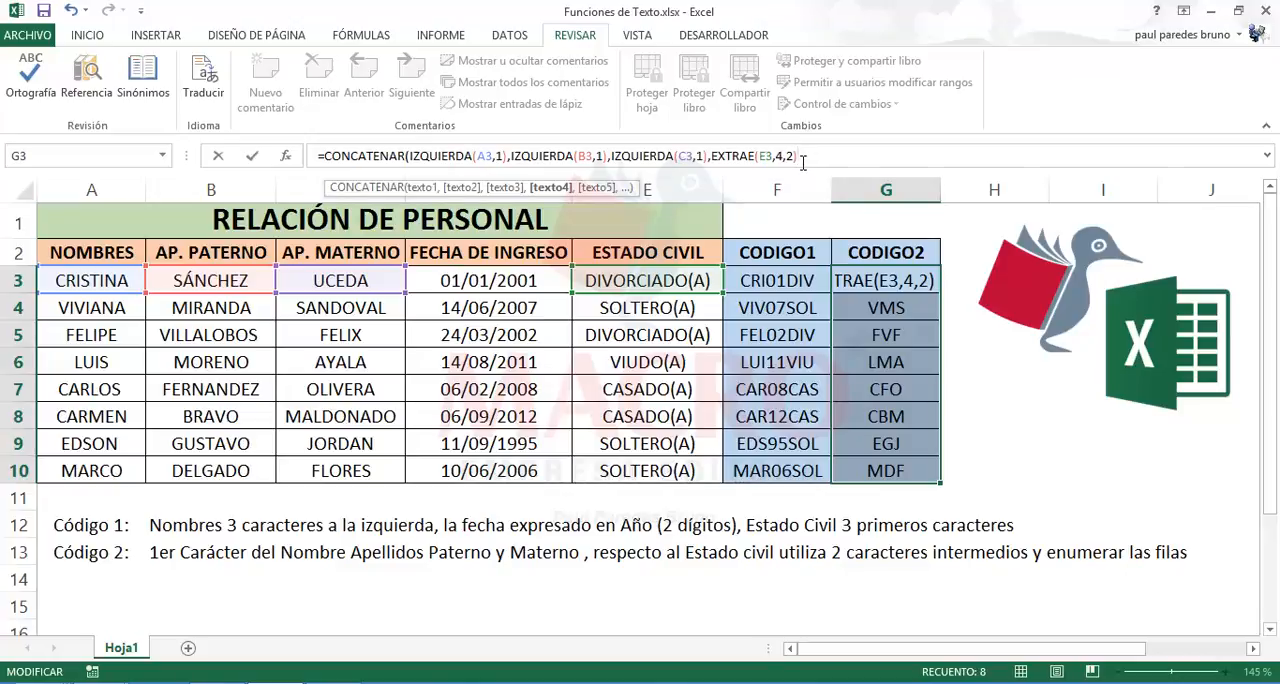
{"action": "type", "text": ","}
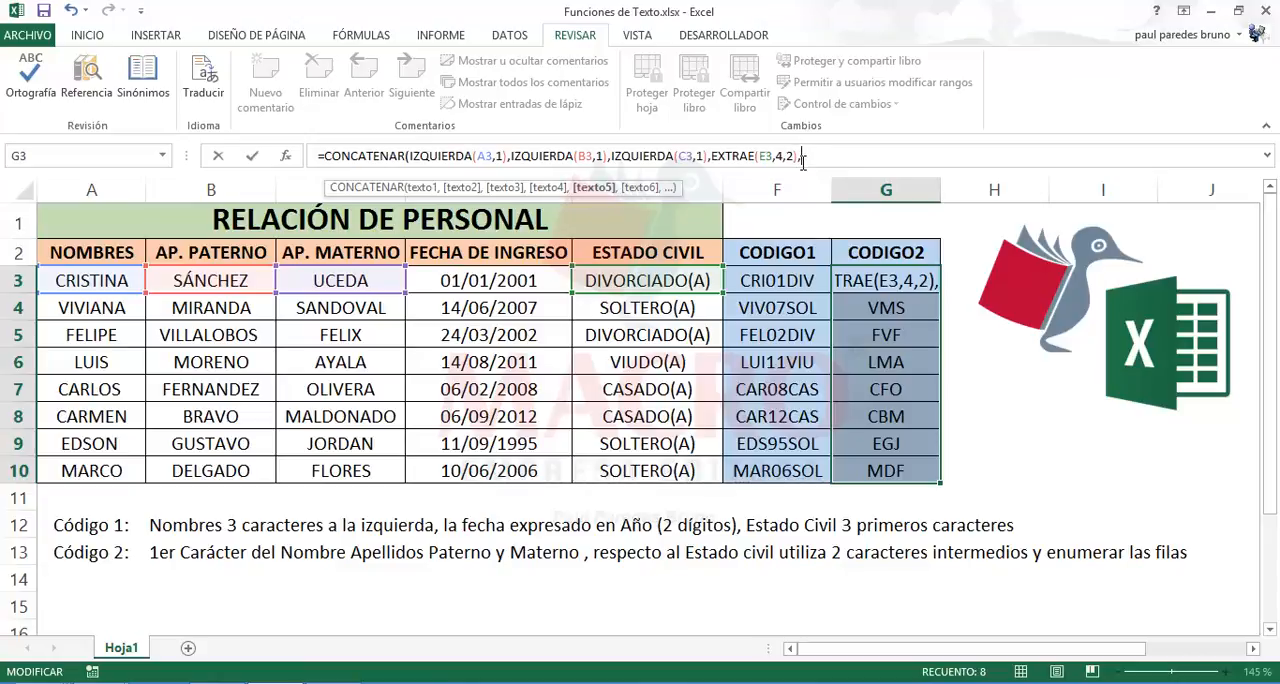
{"action": "type", "text": "FI"}
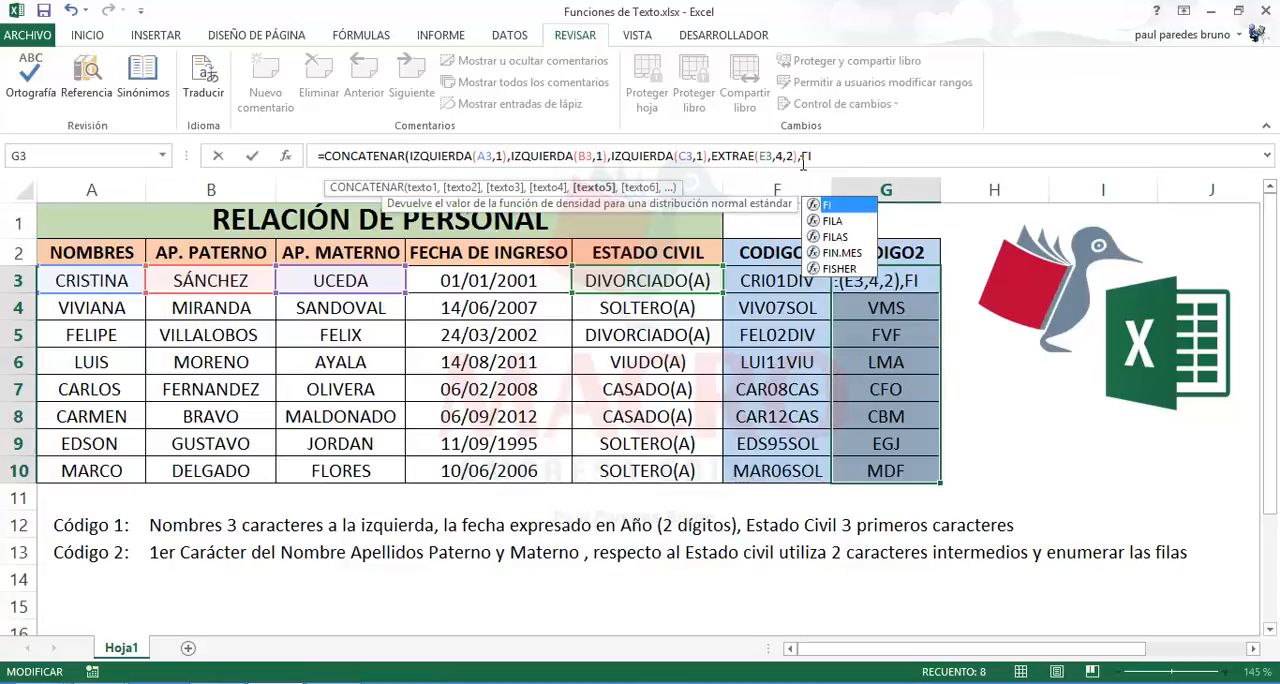
{"action": "key", "text": "Down"}
{"action": "key", "text": "Tab"}
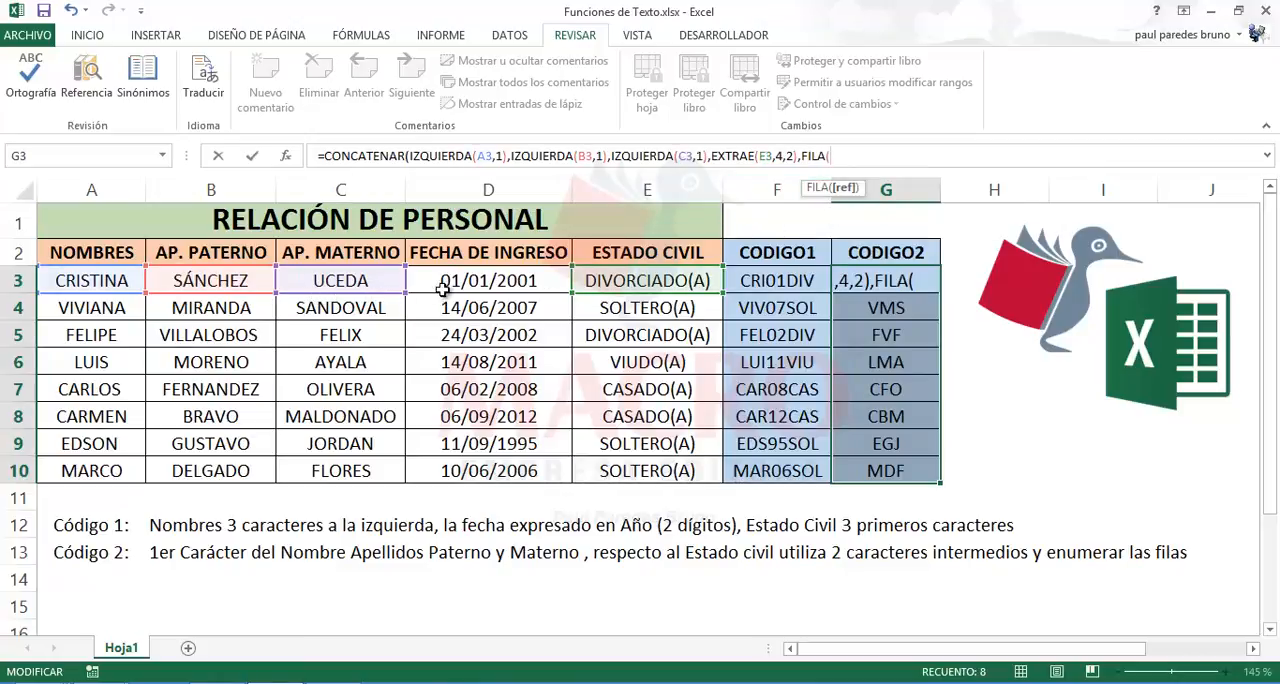
Step: Set C3 as the FILA reference, close both functions and enter the G3 formula
{"action": "left_click", "coordinate": [128, 281]}
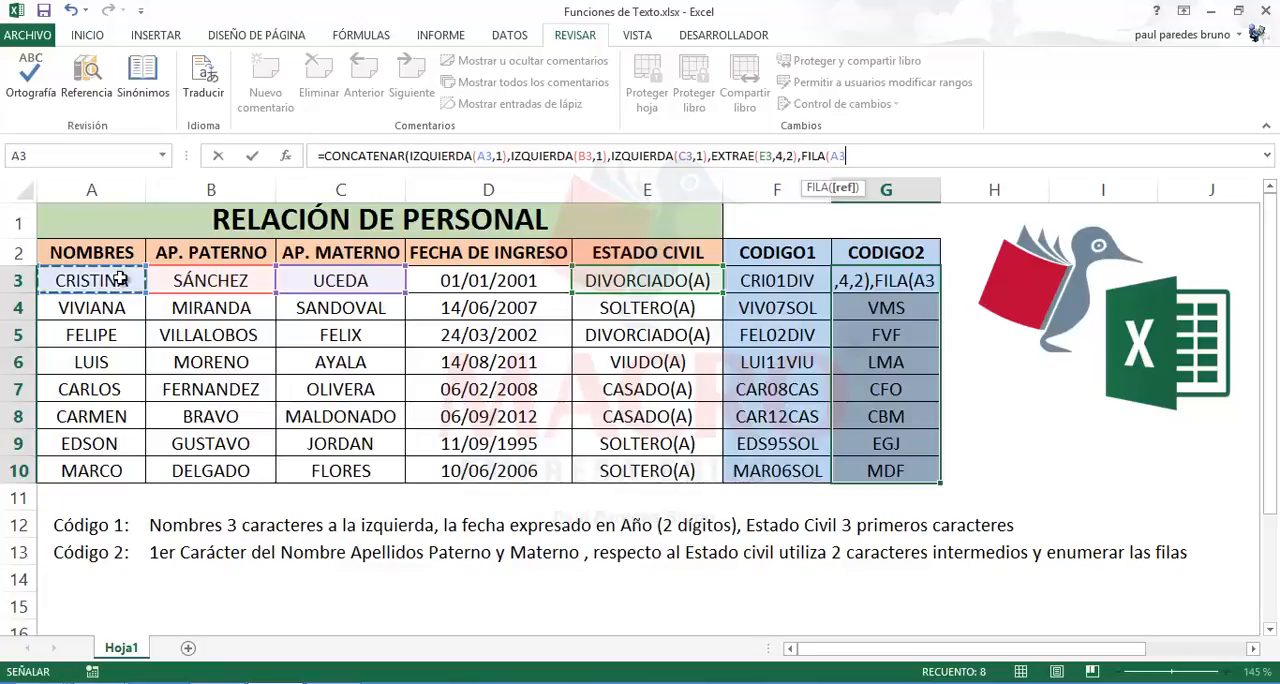
{"action": "left_click", "coordinate": [238, 281]}
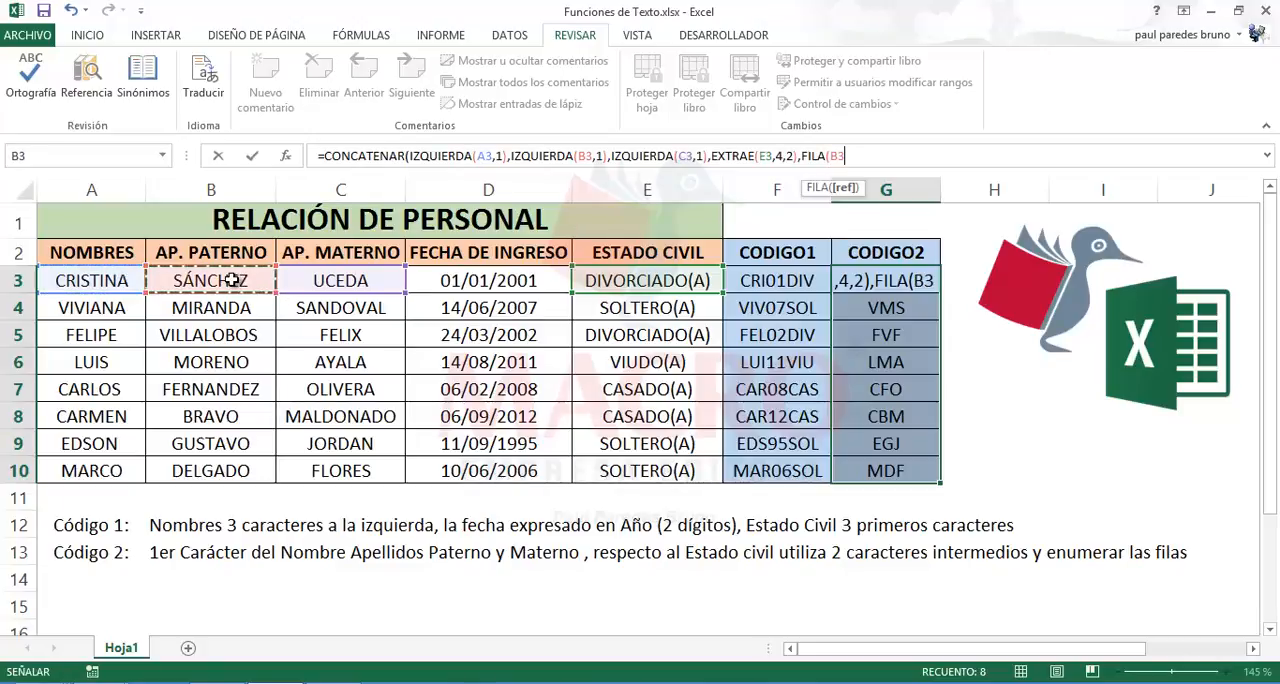
{"action": "left_click", "coordinate": [335, 285]}
{"action": "left_click", "coordinate": [450, 285]}
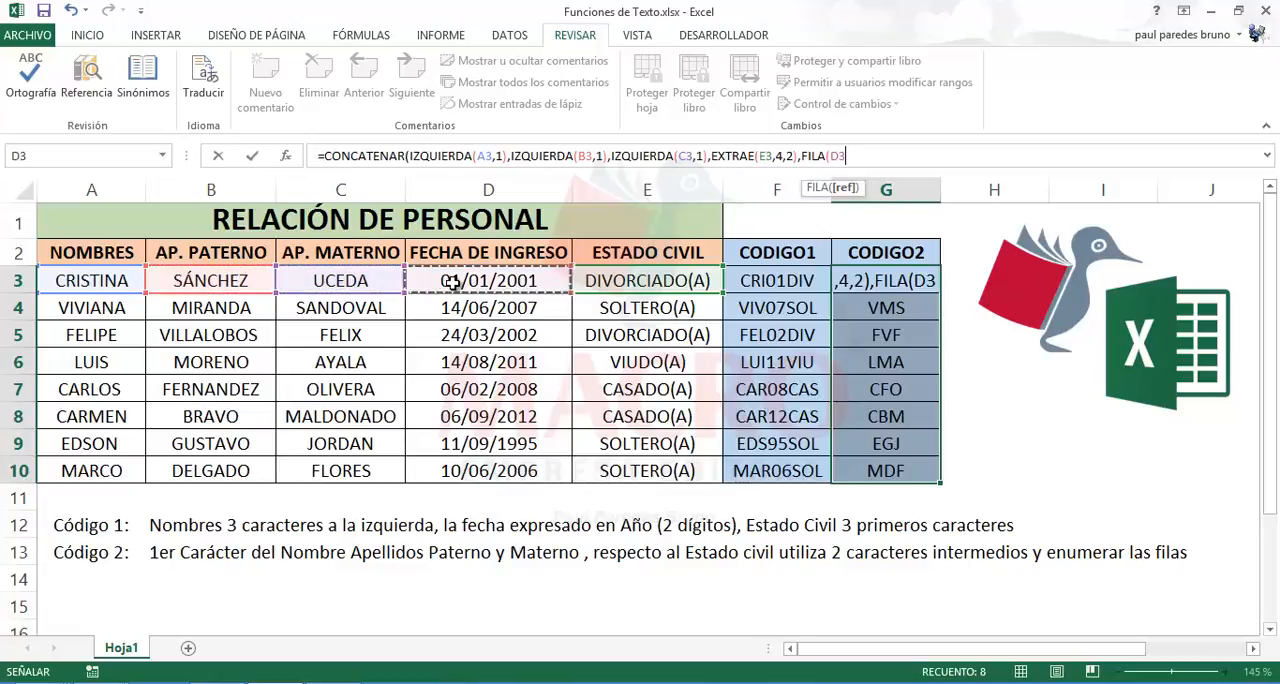
{"action": "left_click", "coordinate": [606, 284]}
{"action": "left_click", "coordinate": [441, 283]}
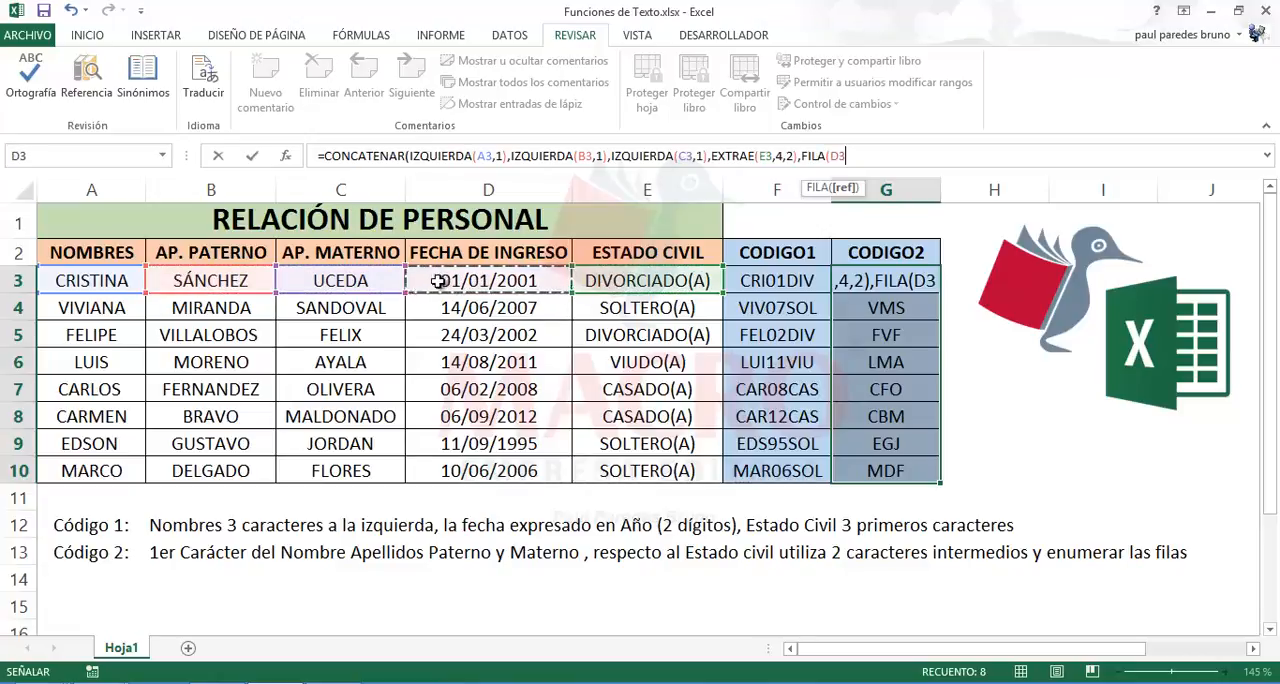
{"action": "left_click", "coordinate": [366, 283]}
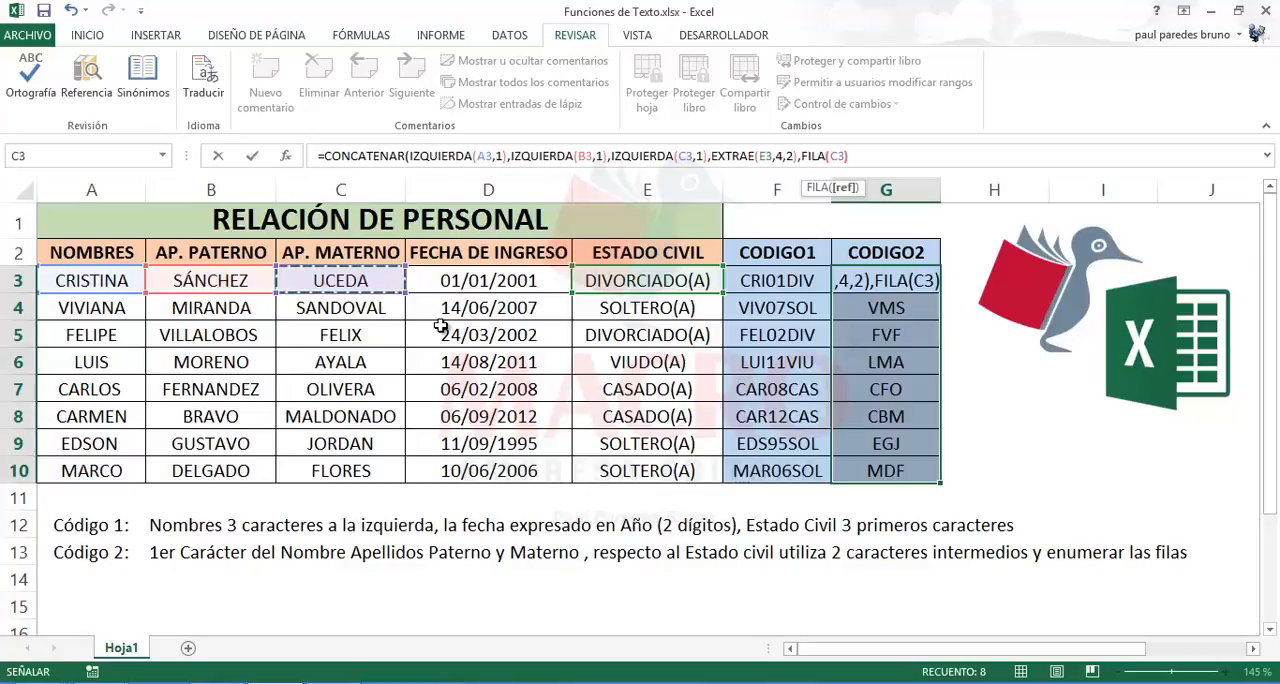
{"action": "type", "text": "))"}
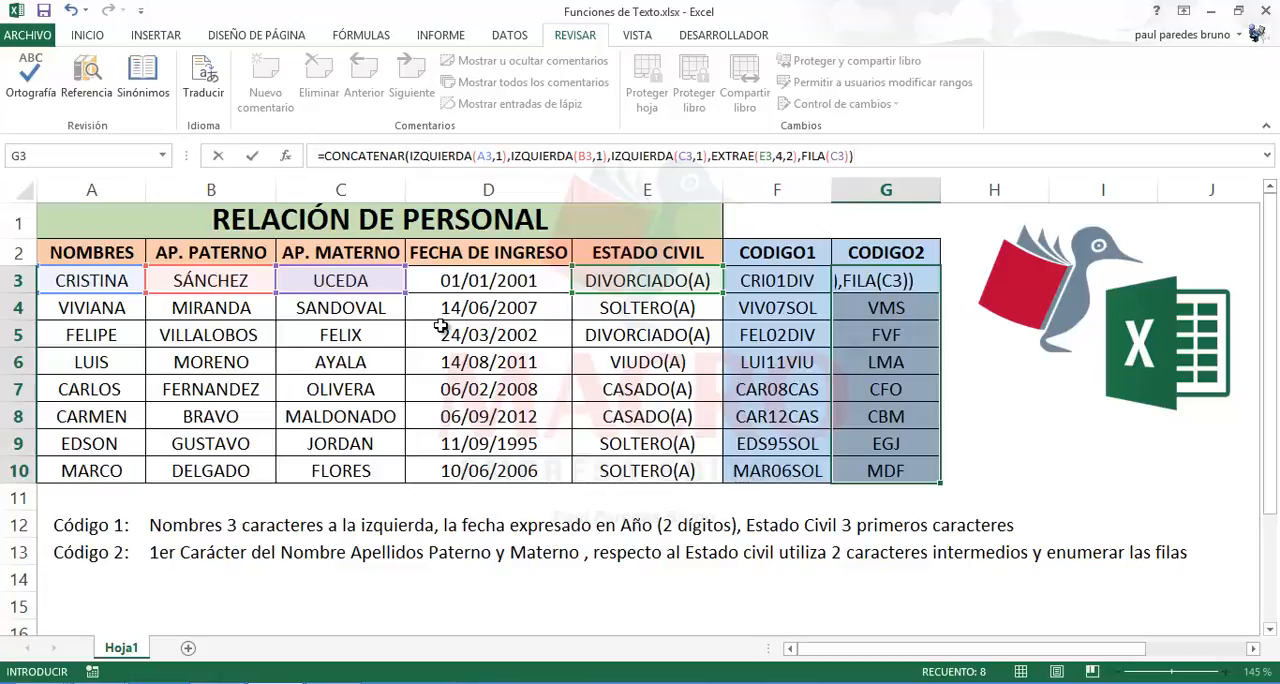
{"action": "key", "text": "Return"}
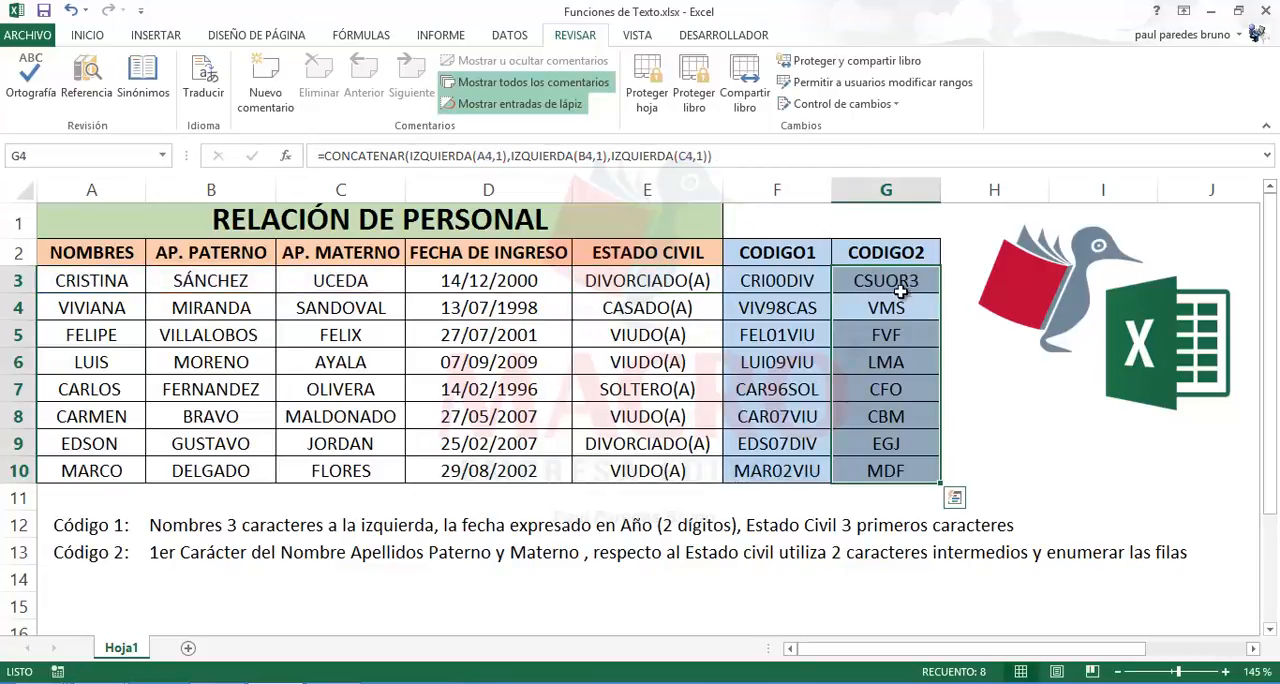
Step: Copy the extended CODIGO2 formula from G3 down through G10 and check the resulting code in each row
{"action": "left_click", "coordinate": [900, 290]}
{"action": "left_click_drag", "start_coordinate": [940, 294], "coordinate": [948, 482]}
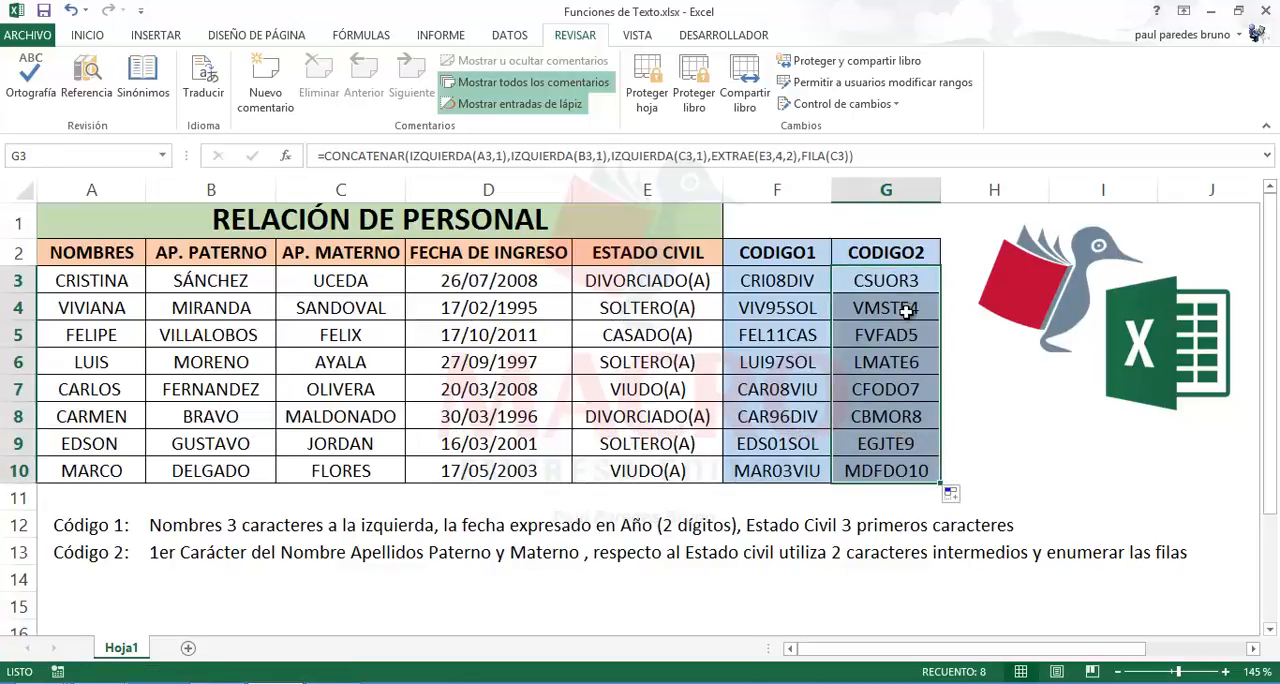
{"action": "left_click", "coordinate": [895, 284]}
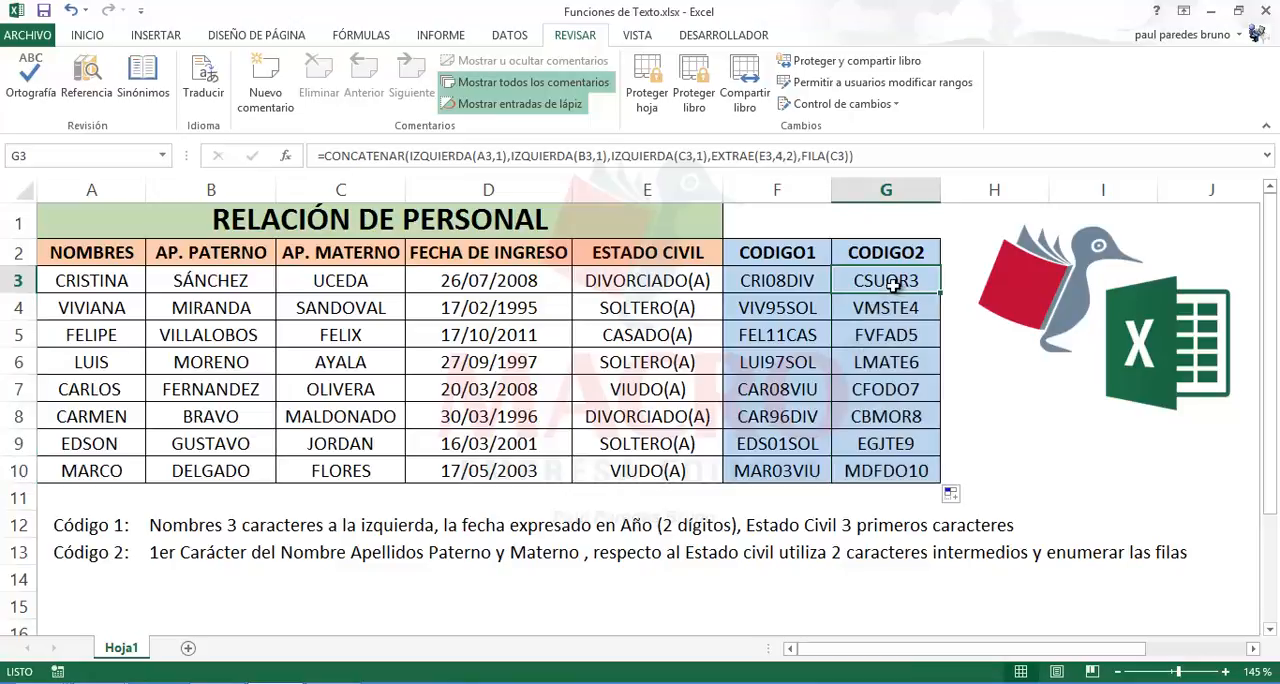
{"action": "left_click", "coordinate": [891, 310]}
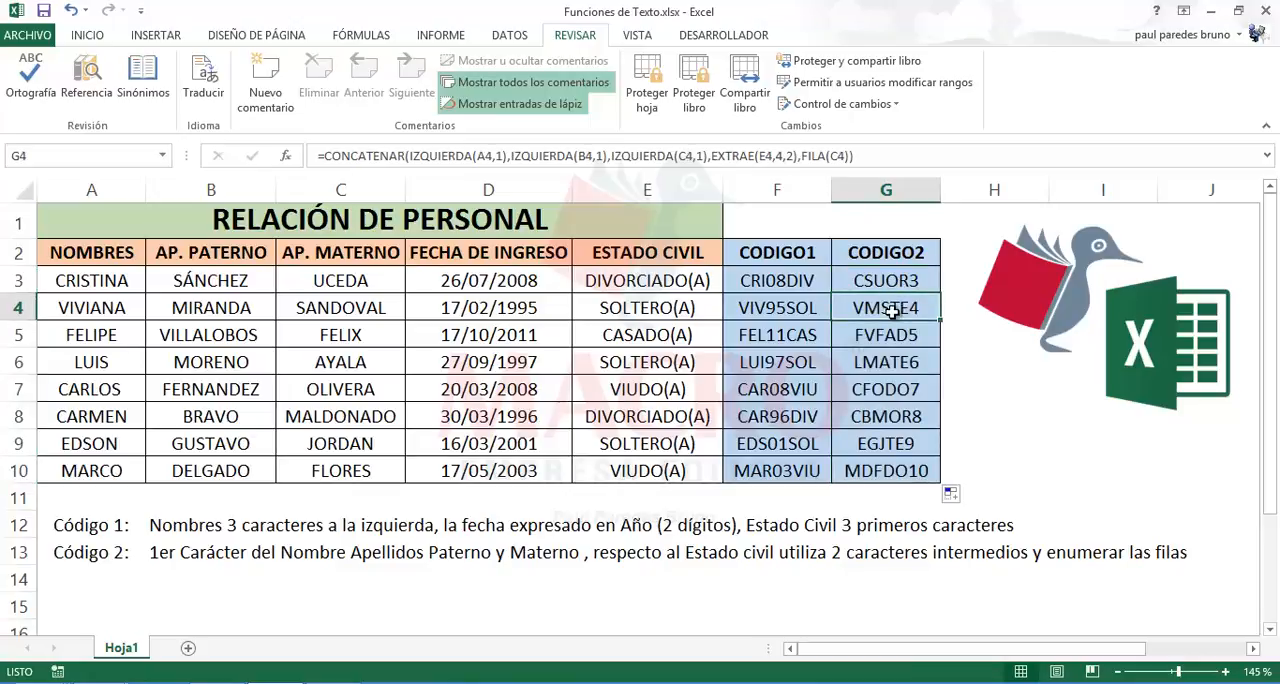
{"action": "left_click", "coordinate": [889, 340]}
{"action": "left_click", "coordinate": [889, 360]}
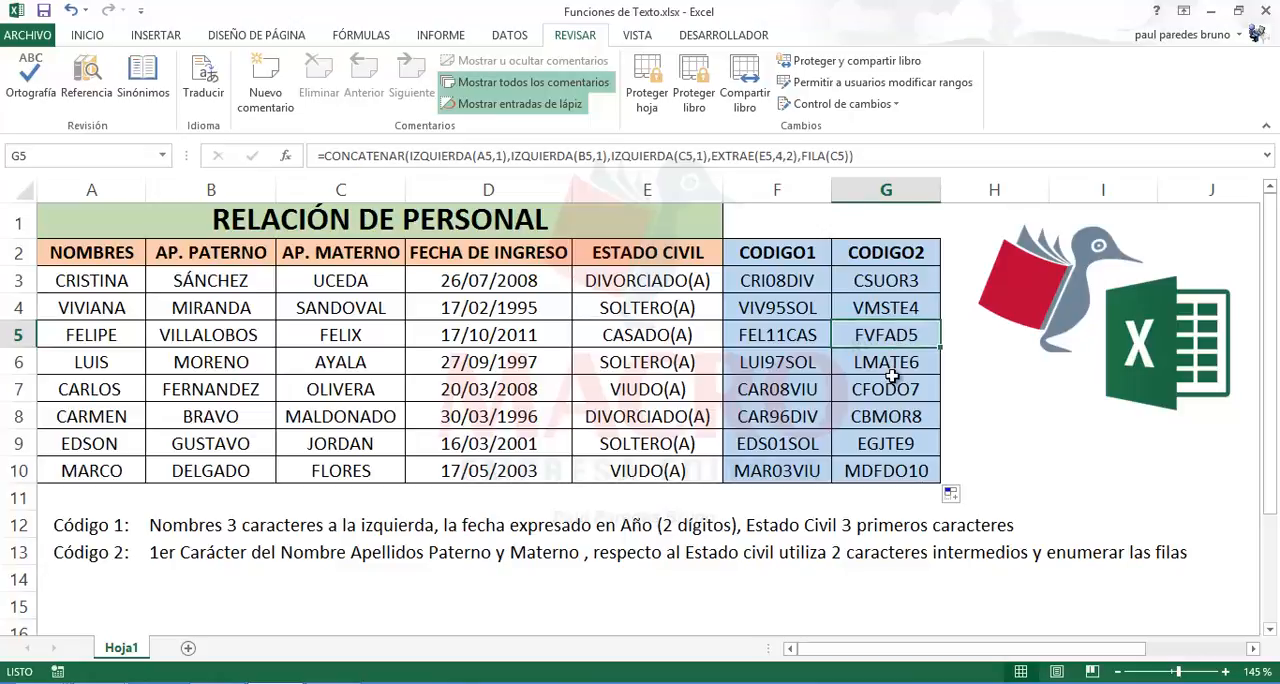
{"action": "left_click", "coordinate": [889, 386]}
{"action": "left_click", "coordinate": [889, 414]}
{"action": "left_click", "coordinate": [887, 443]}
{"action": "left_click", "coordinate": [888, 462]}
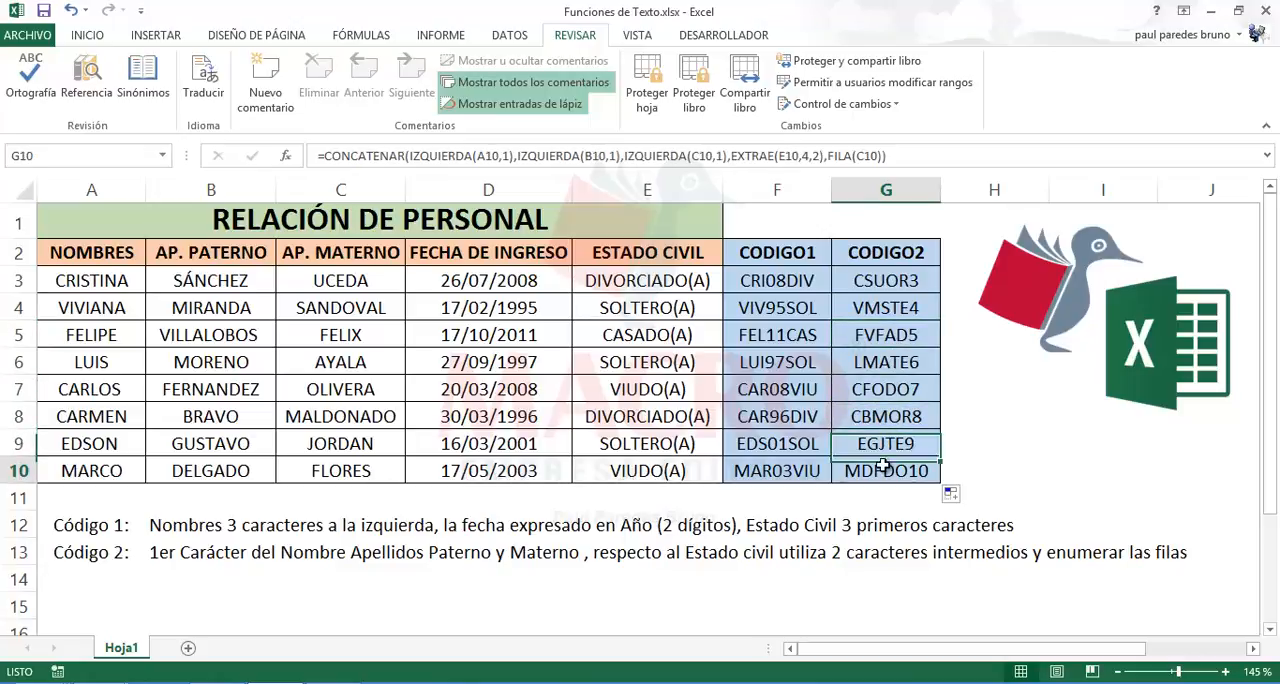
Step: Change FILA to FILAS in the G3 formula's last argument and enter it, keeping G3 selected
{"action": "left_click", "coordinate": [895, 286]}
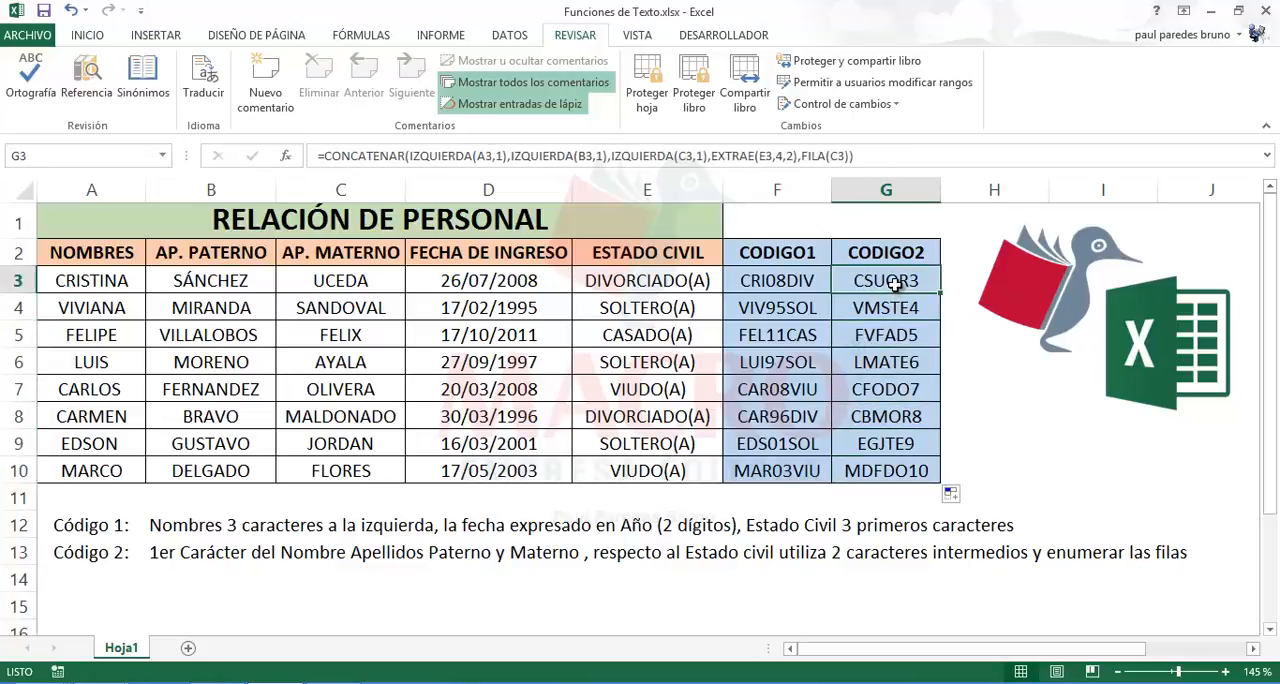
{"action": "double_click", "coordinate": [895, 286]}
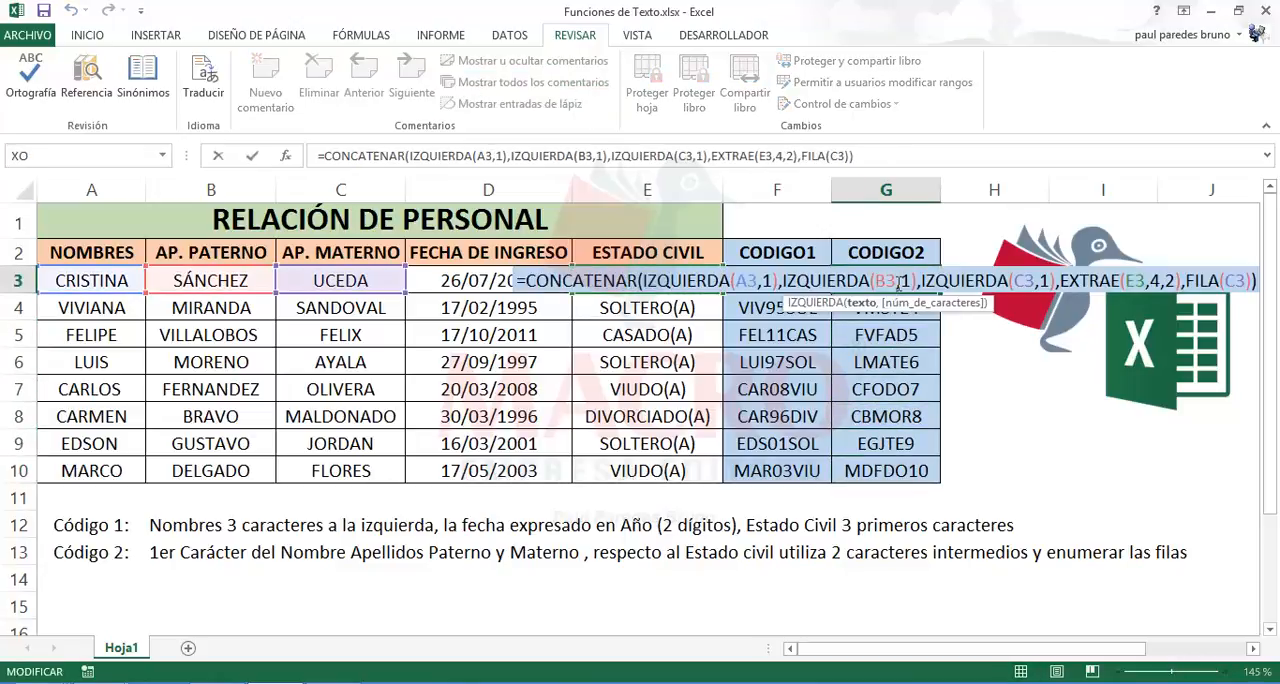
{"action": "left_click", "coordinate": [826, 156]}
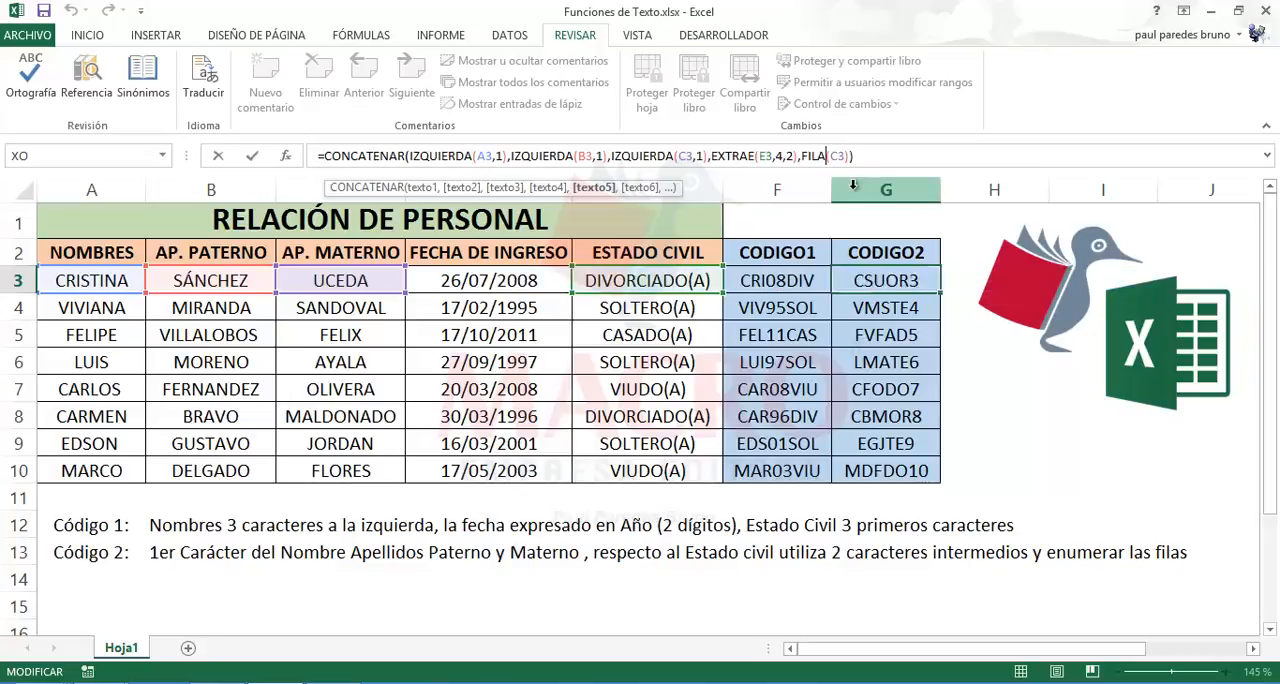
{"action": "type", "text": "S"}
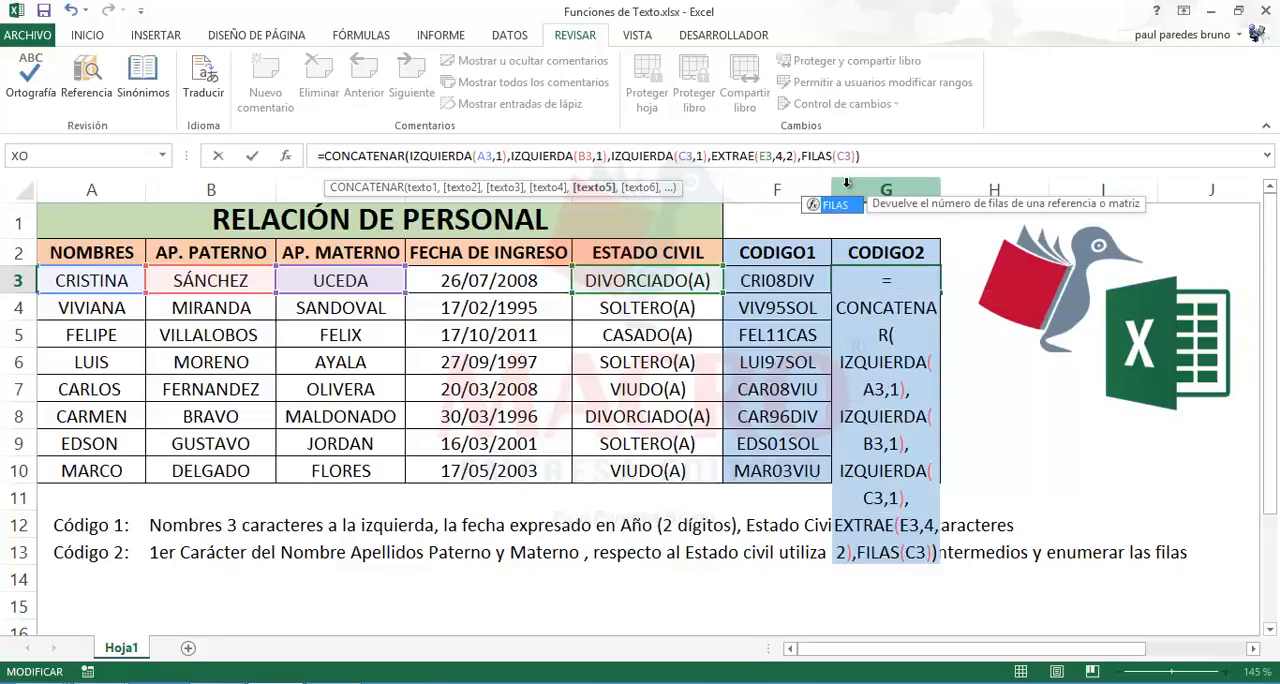
{"action": "key", "text": "ctrl+Return"}
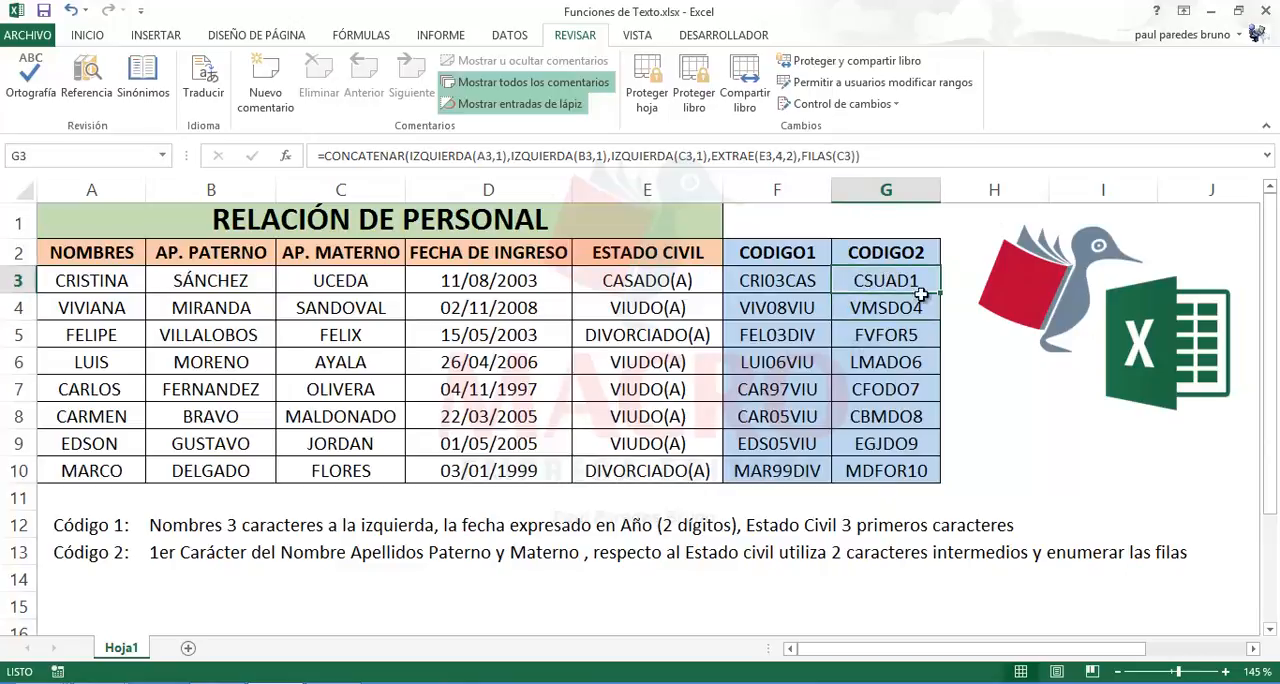
Step: Copy the FILAS version of the CODIGO2 formula from G3 down through G10
{"action": "left_click_drag", "start_coordinate": [940, 294], "coordinate": [943, 481]}
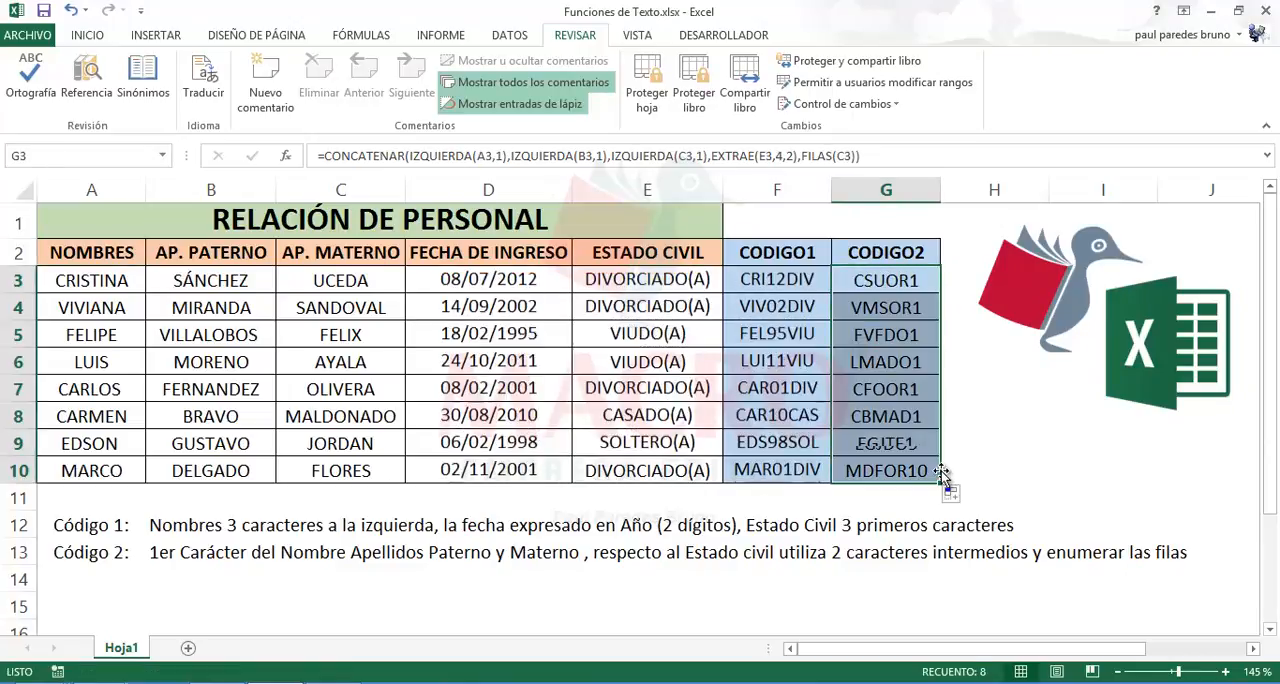
Step: Change FILAS back to FILA in the G3 formula and copy it down through G10
{"action": "left_click", "coordinate": [909, 285]}
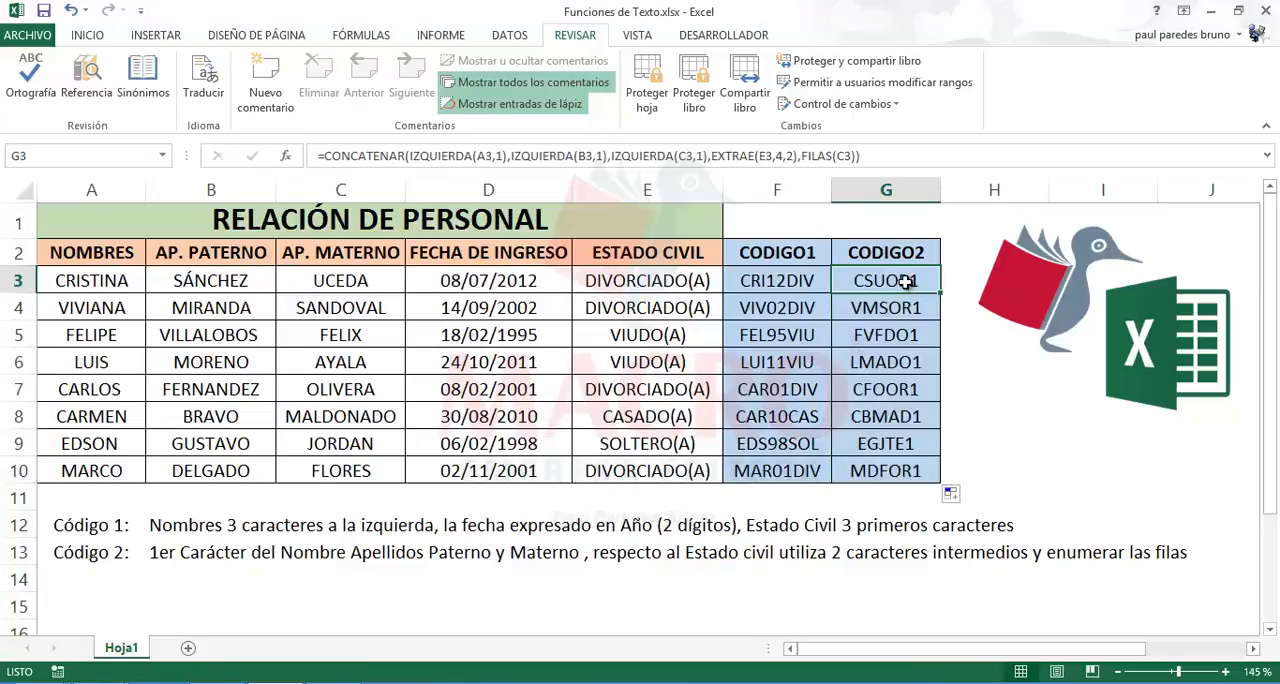
{"action": "left_click", "coordinate": [830, 162]}
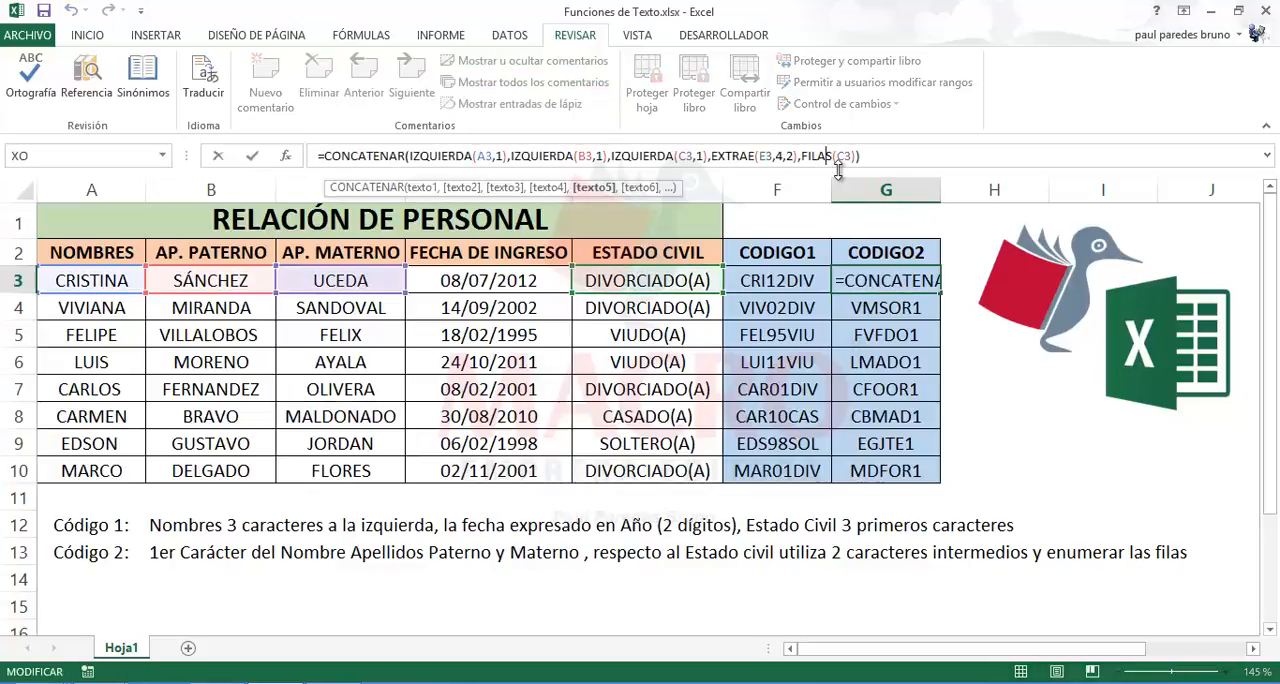
{"action": "key", "text": "BackSpace"}
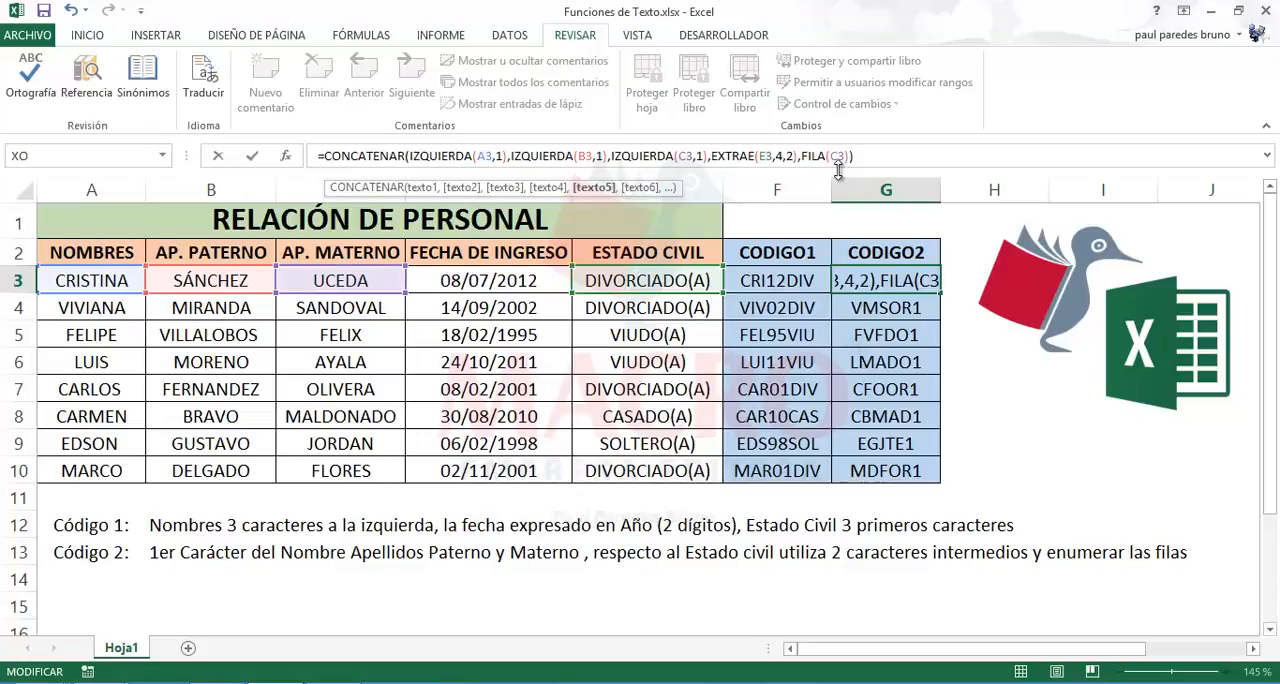
{"action": "key", "text": "Return"}
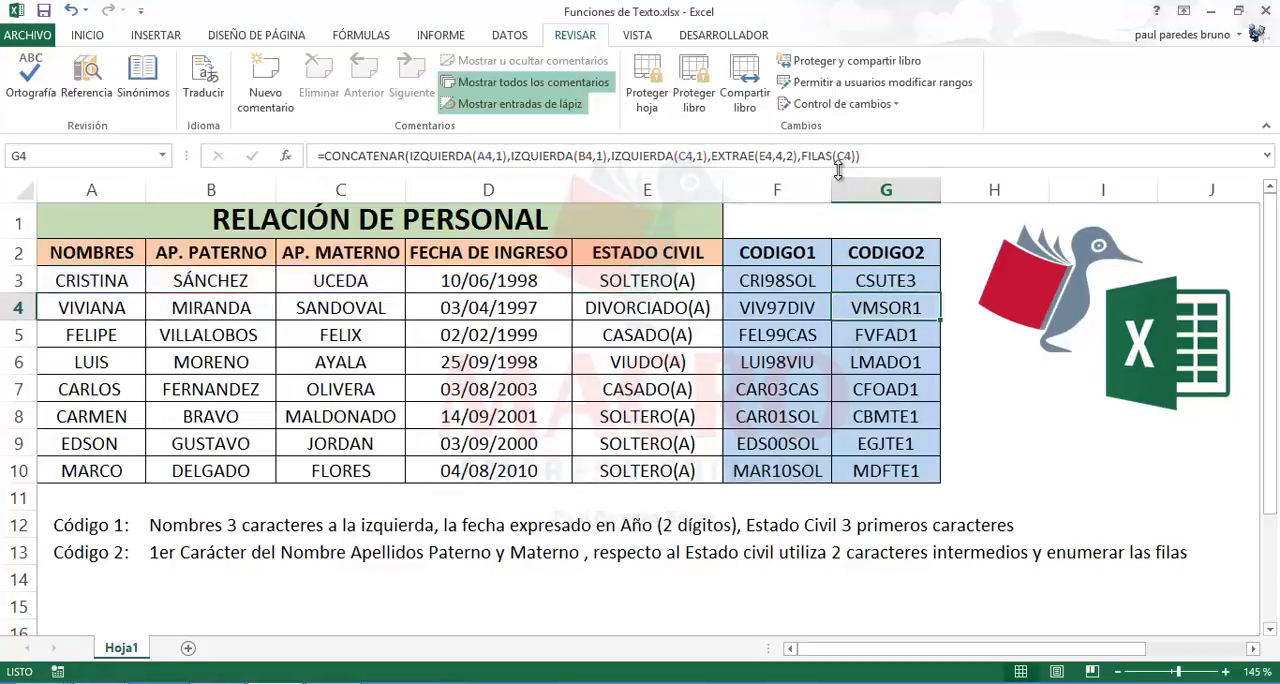
{"action": "left_click", "coordinate": [912, 282]}
{"action": "left_click_drag", "start_coordinate": [943, 292], "coordinate": [940, 481]}
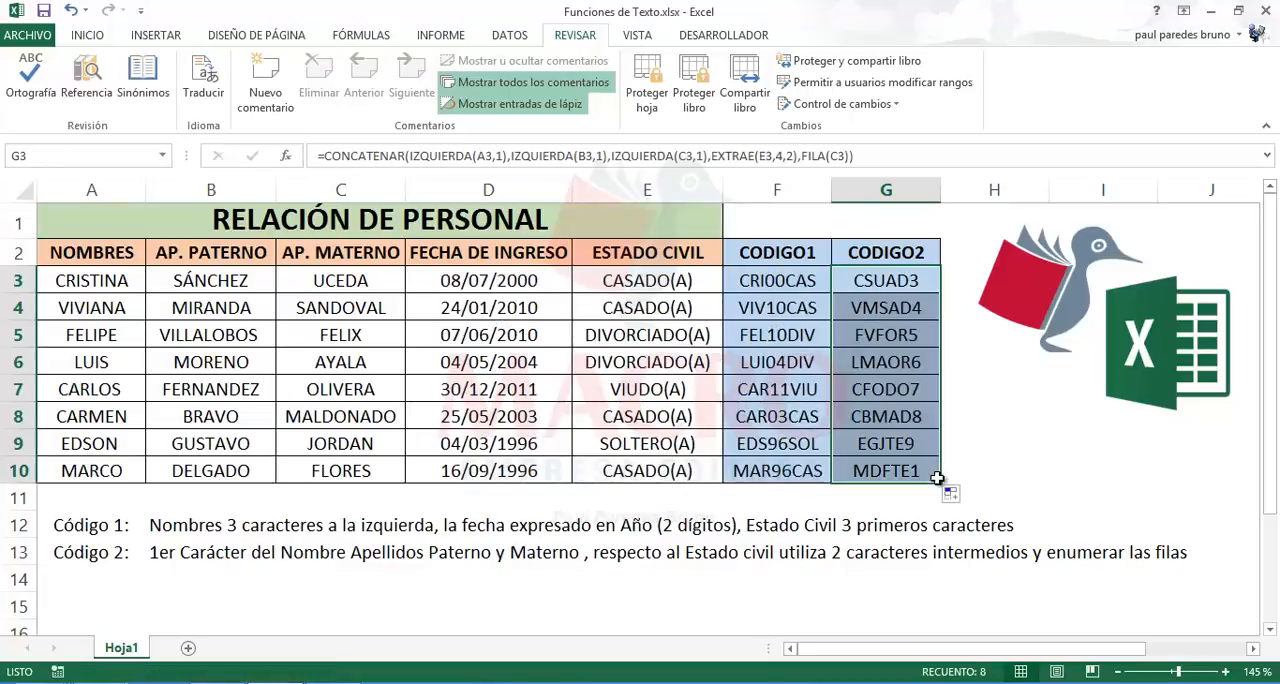
Step: Check the row numbering in the CODIGO2 formulas of G3, G4 and G10 against the first staff row
{"action": "left_click", "coordinate": [880, 281]}
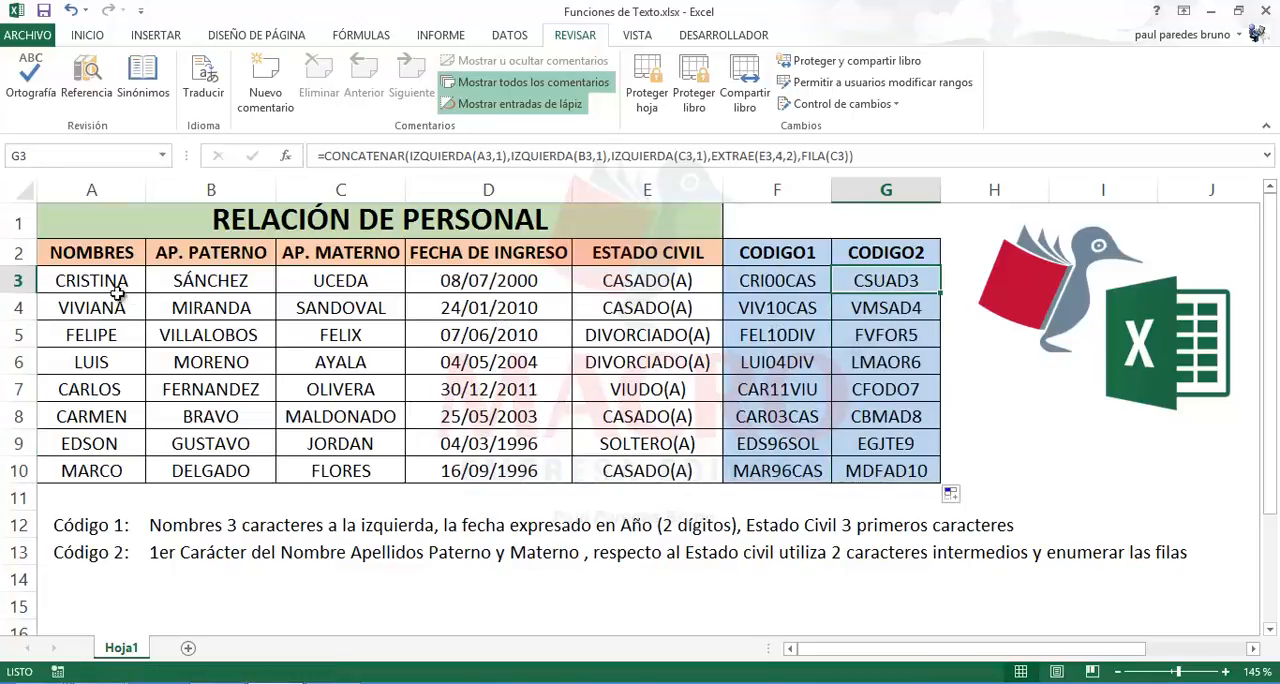
{"action": "left_click", "coordinate": [80, 282]}
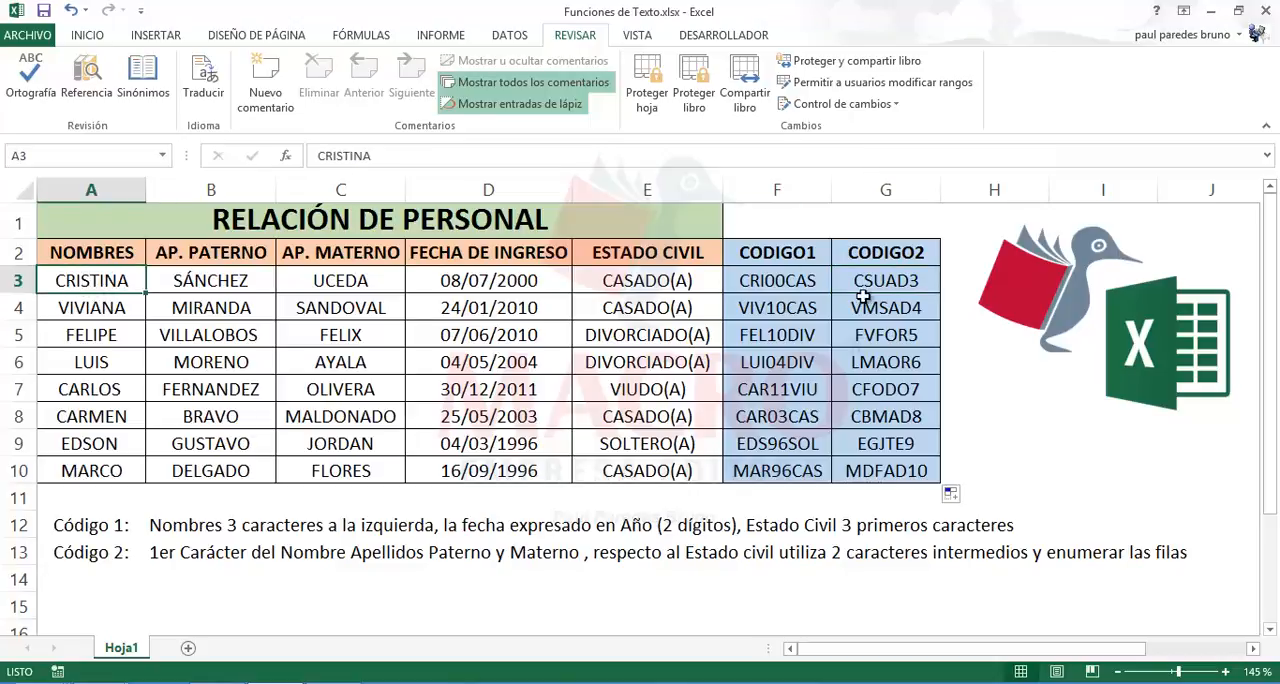
{"action": "left_click", "coordinate": [899, 282]}
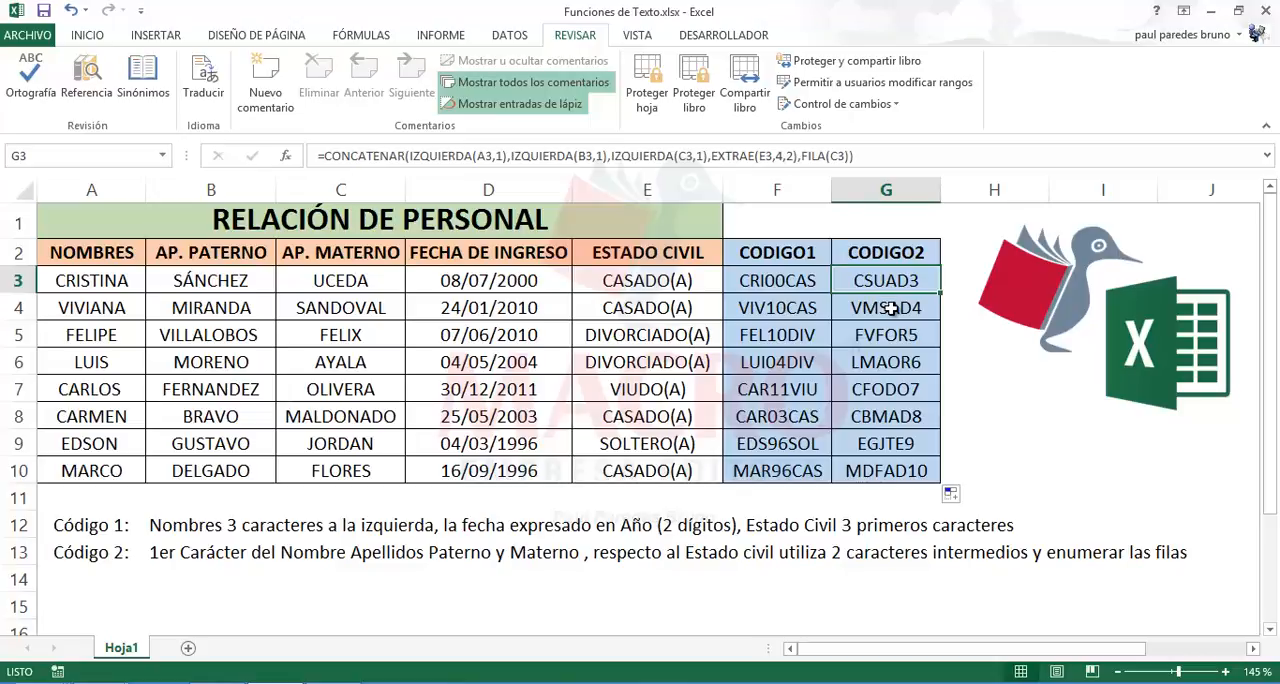
{"action": "left_click", "coordinate": [893, 309]}
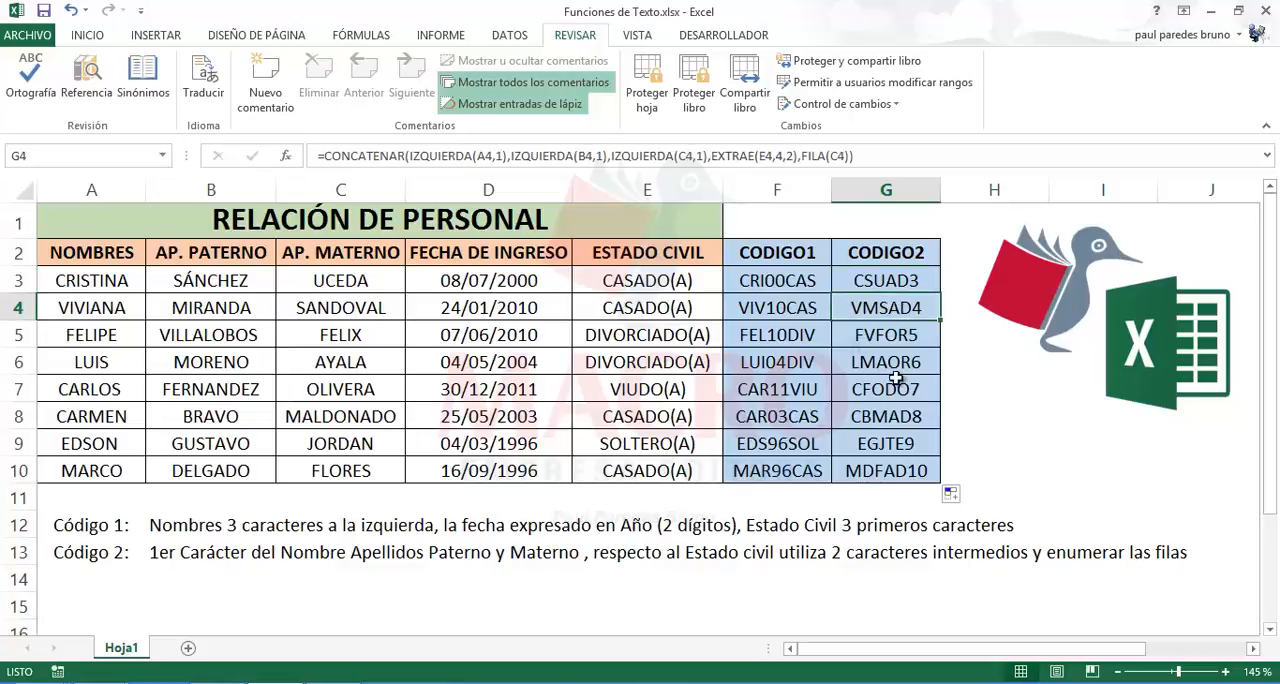
{"action": "left_click", "coordinate": [877, 474]}
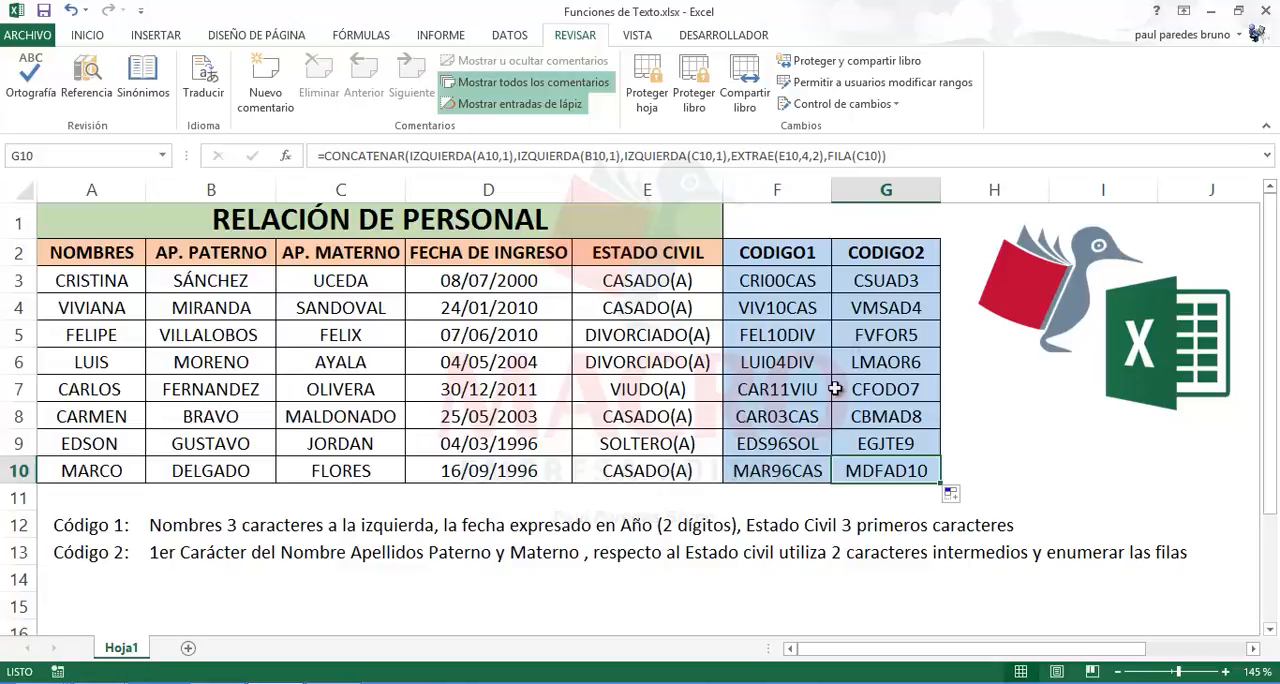
Step: Review the Código 2 rule in row 13, and select the CODIGO1 and CODIGO2 codes in F3:G10
{"action": "left_click", "coordinate": [565, 596]}
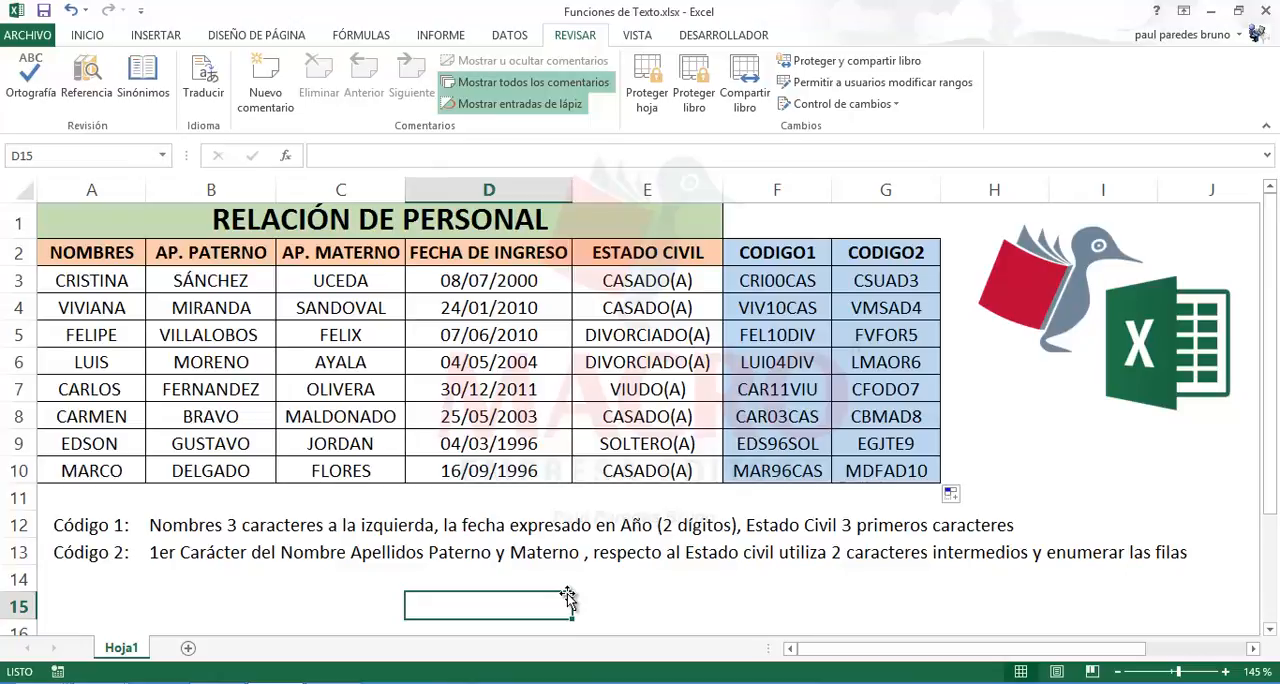
{"action": "left_click", "coordinate": [110, 560]}
{"action": "left_click", "coordinate": [262, 553]}
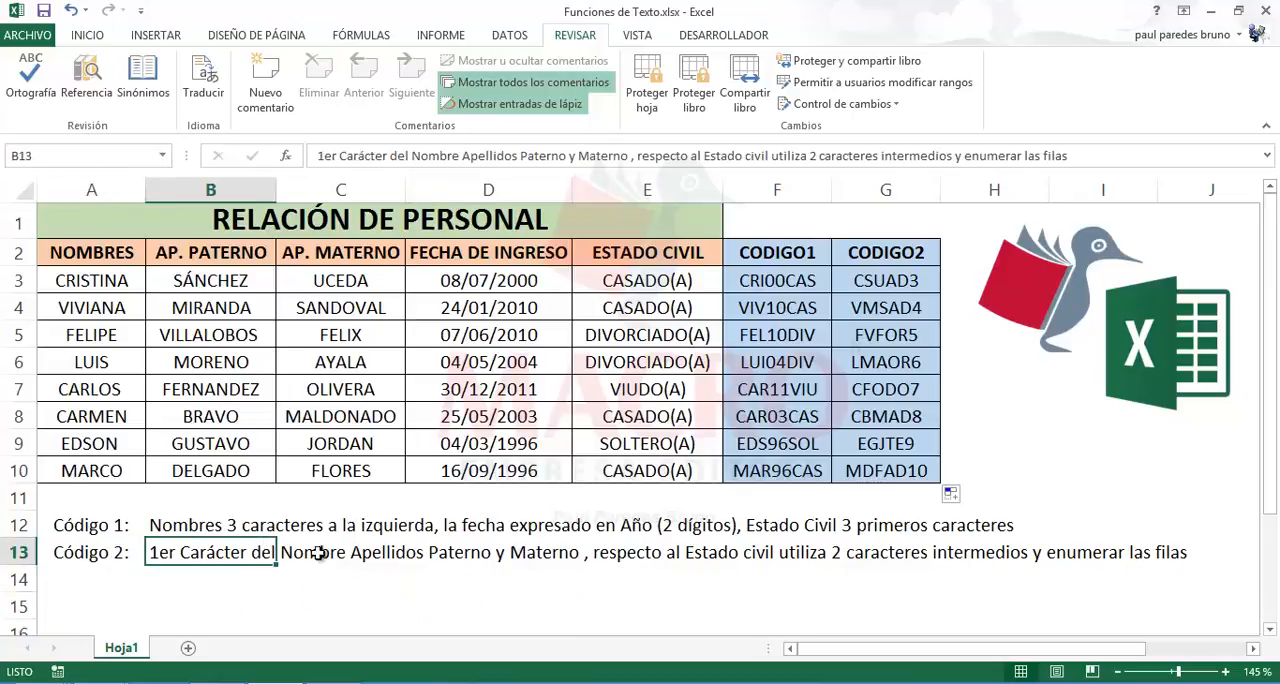
{"action": "left_click", "coordinate": [390, 553]}
{"action": "left_click", "coordinate": [108, 557]}
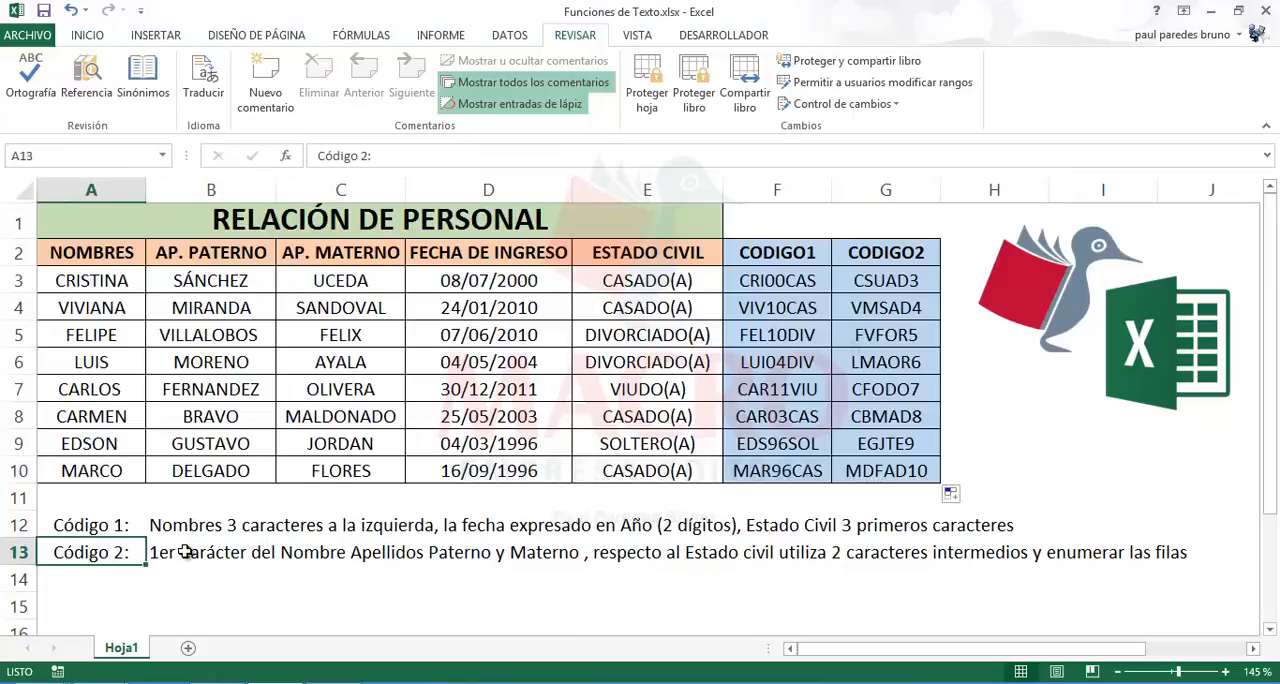
{"action": "left_click", "coordinate": [253, 588]}
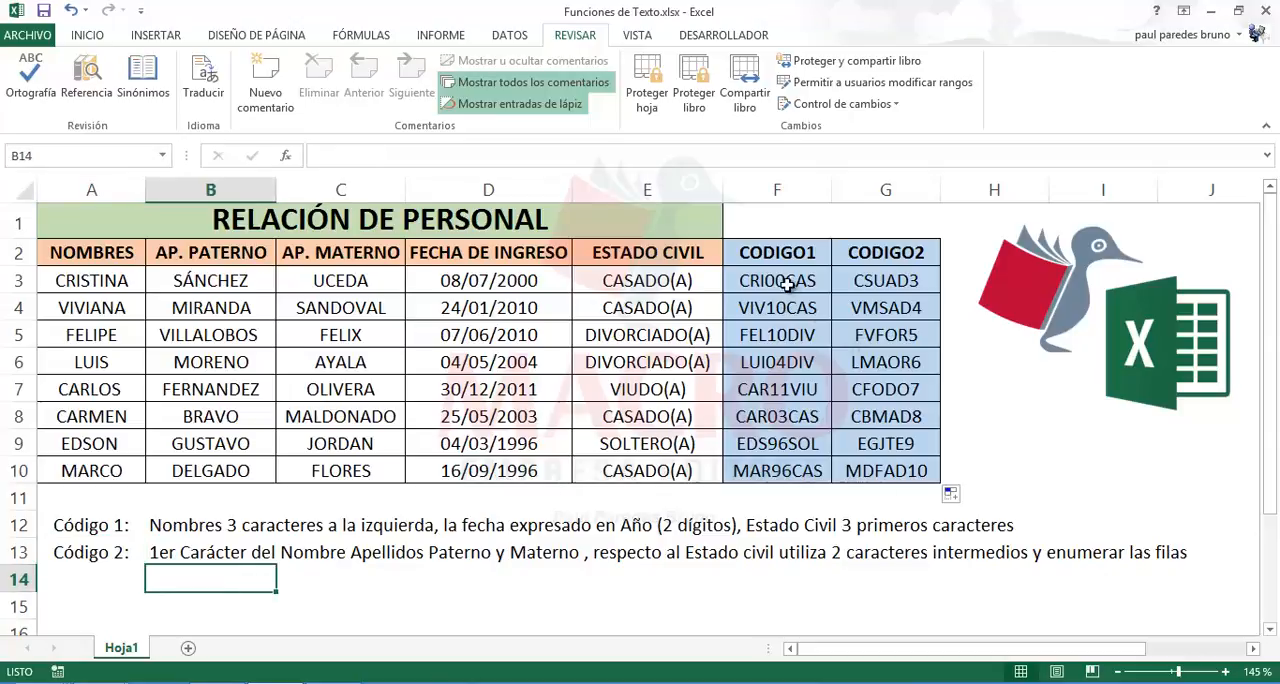
{"action": "left_click_drag", "start_coordinate": [787, 284], "coordinate": [876, 474]}
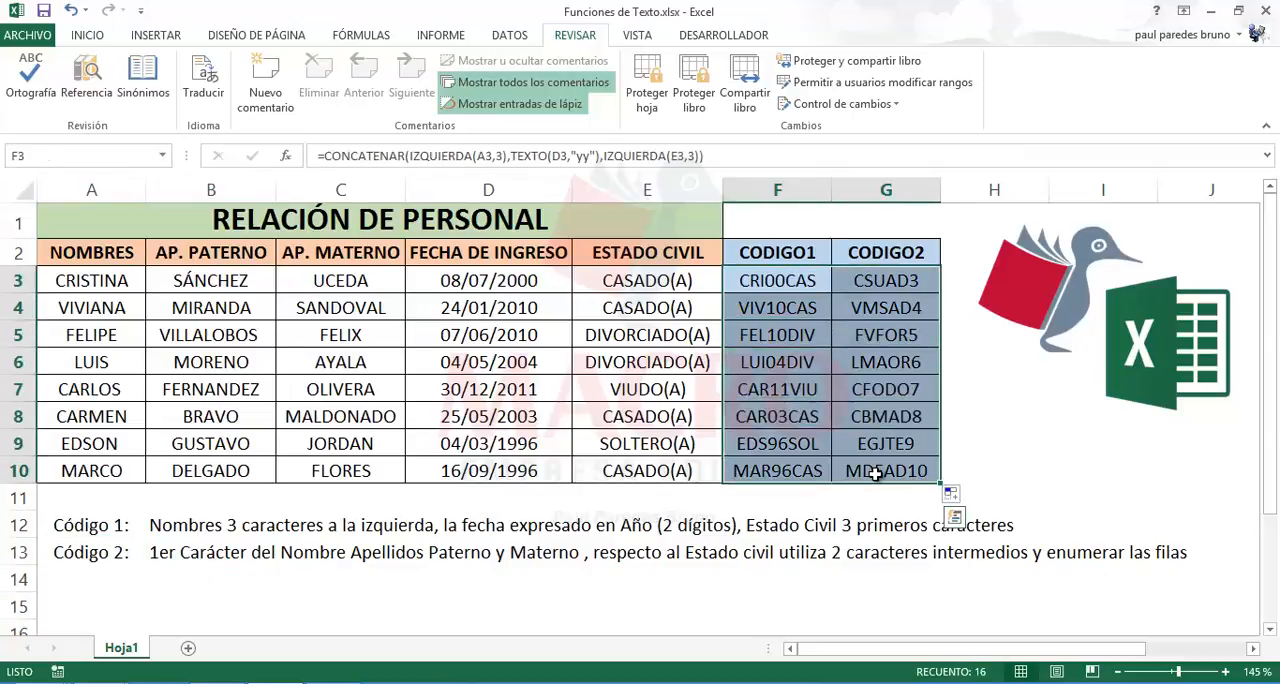